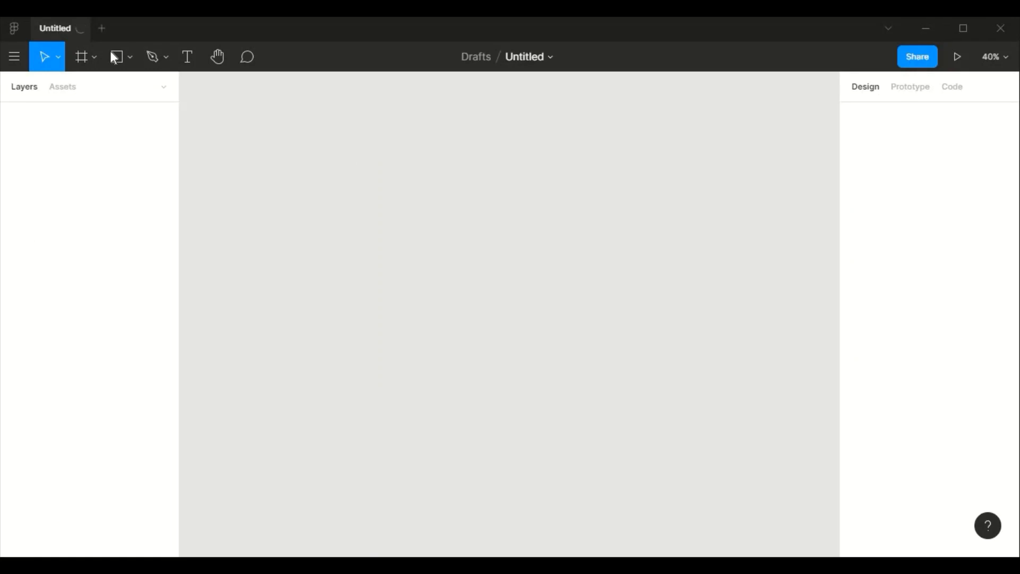
- Create an iPhone 11 Pro / X frame, 400 wide, with a corner radius of 32
{"action": "left_click", "coordinate": [85, 58]}
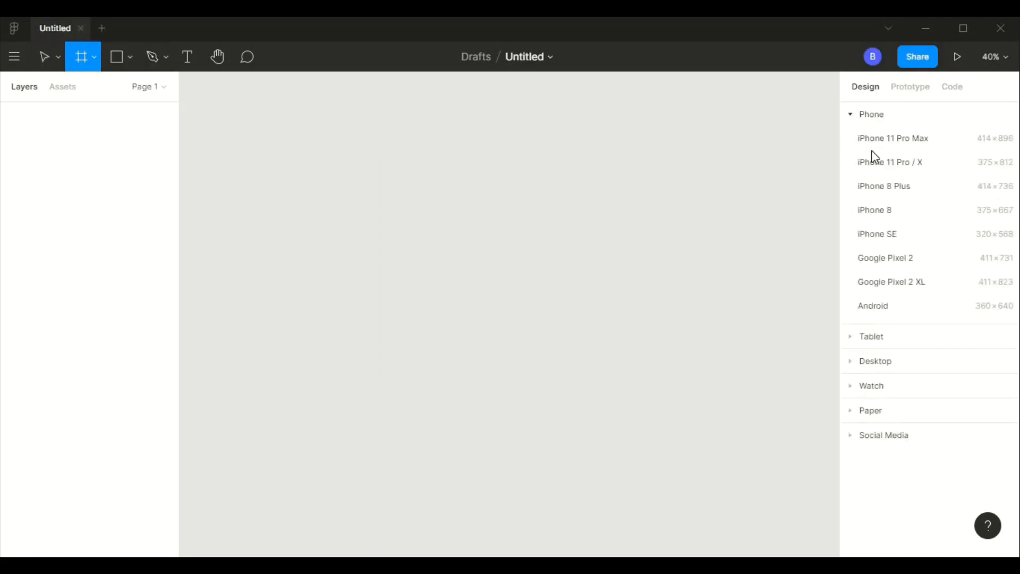
{"action": "left_click", "coordinate": [911, 164]}
{"action": "left_click", "coordinate": [893, 200]}
{"action": "type", "text": "400"}
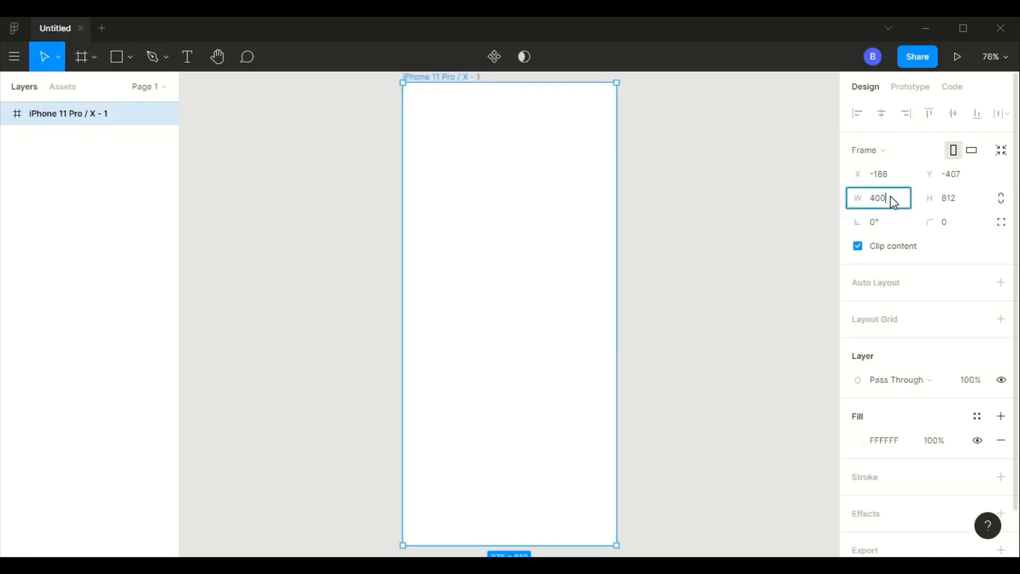
{"action": "key", "text": "Tab"}
{"action": "left_click", "coordinate": [964, 223]}
{"action": "type", "text": "32"}
{"action": "key", "text": "Tab"}
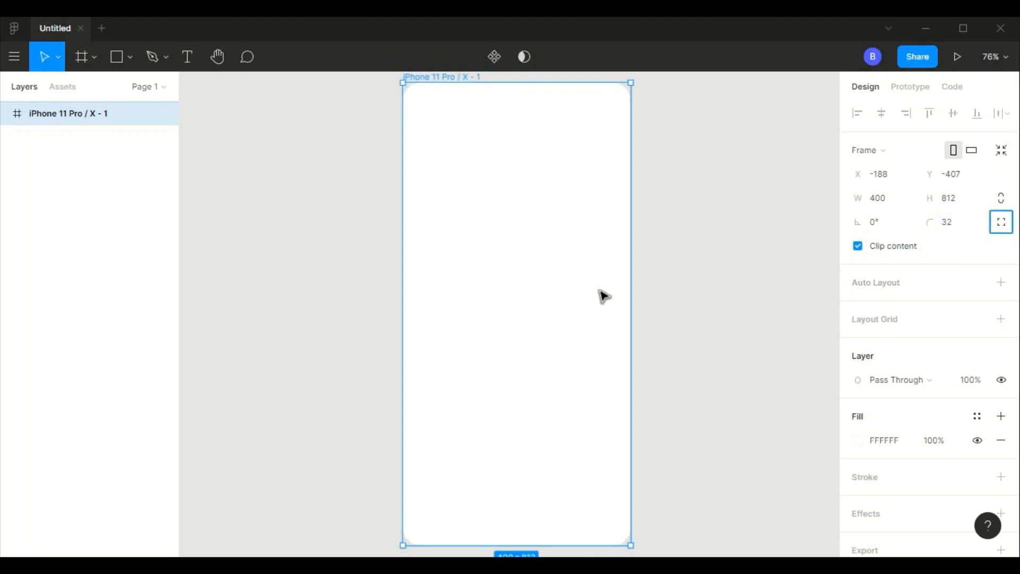
{"action": "scroll", "coordinate": [533, 330], "scroll_direction": "down", "scroll_amount": 2}
{"action": "left_click", "coordinate": [713, 246]}
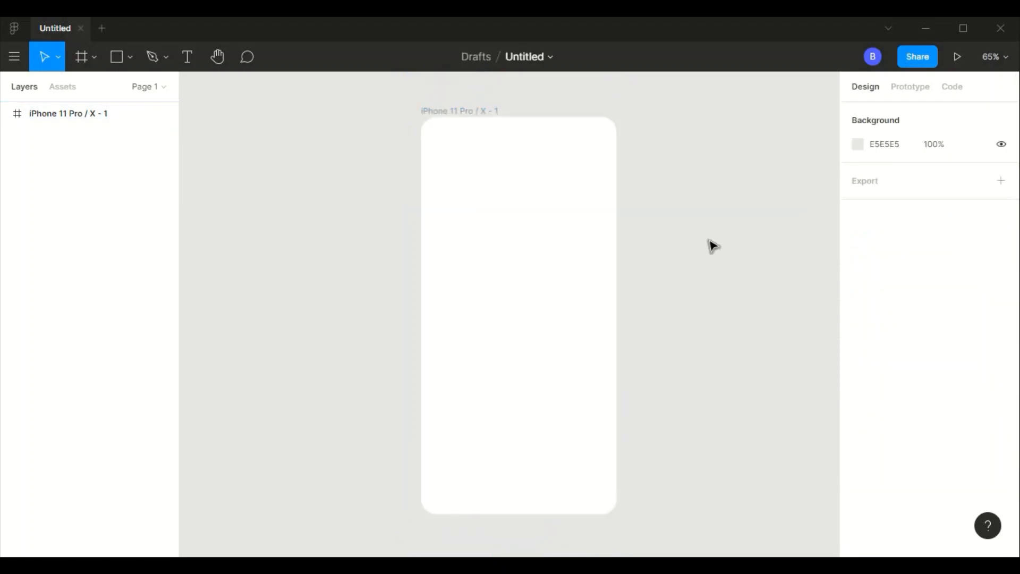
- Draw a rectangle in the upper half of the frame and size it 220 × 220
{"action": "left_click", "coordinate": [118, 58]}
{"action": "left_click_drag", "start_coordinate": [464, 202], "coordinate": [570, 304]}
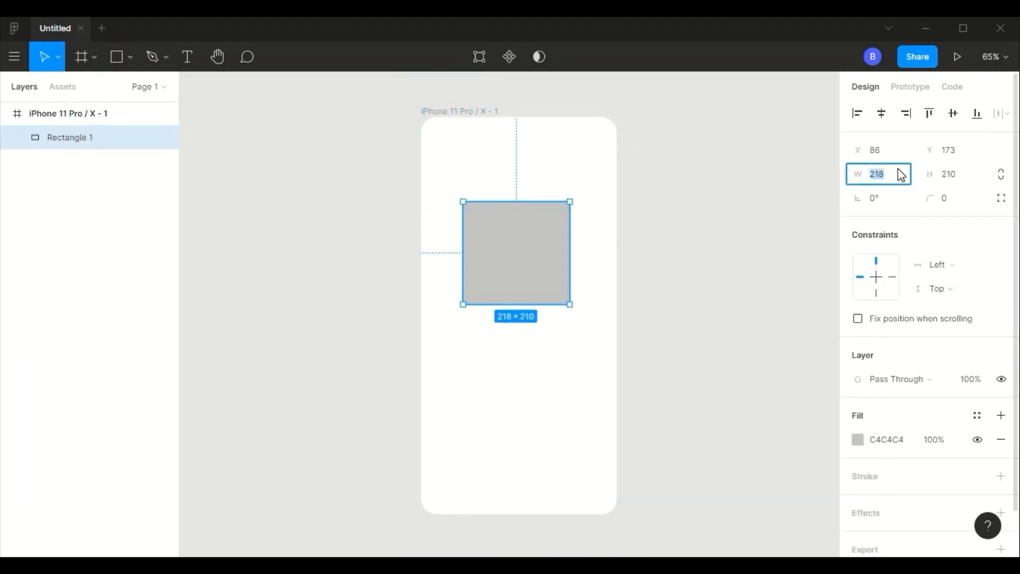
{"action": "type", "text": "220"}
{"action": "key", "text": "Tab"}
{"action": "type", "text": "220"}
- Turn the square into a circle with a corner radius of 110 and centre it horizontally in the frame, slightly lower
{"action": "left_click", "coordinate": [953, 196]}
{"action": "type", "text": "110"}
{"action": "key", "text": "Tab"}
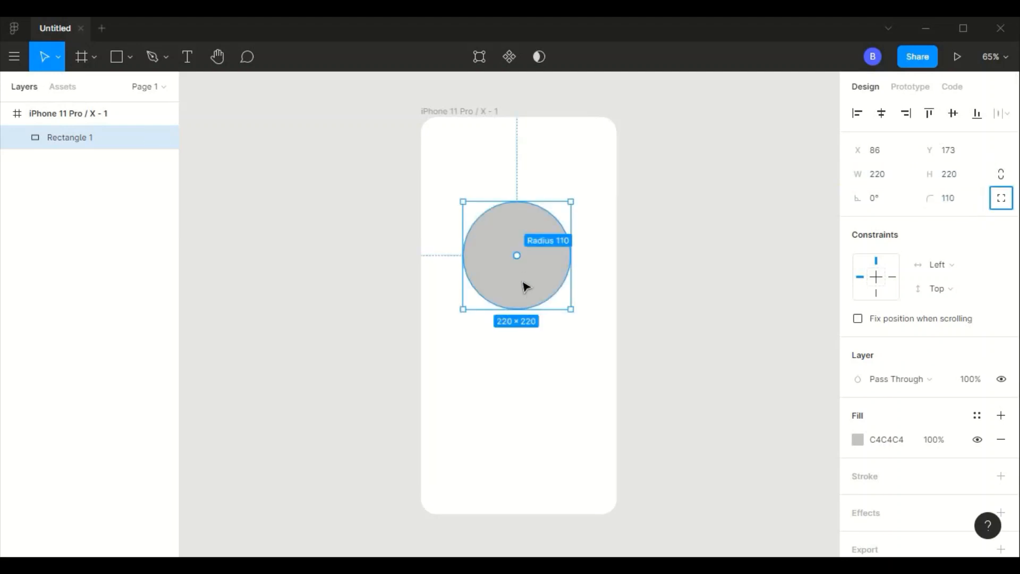
{"action": "left_click_drag", "start_coordinate": [525, 287], "coordinate": [523, 312]}
{"action": "key", "text": "Escape"}
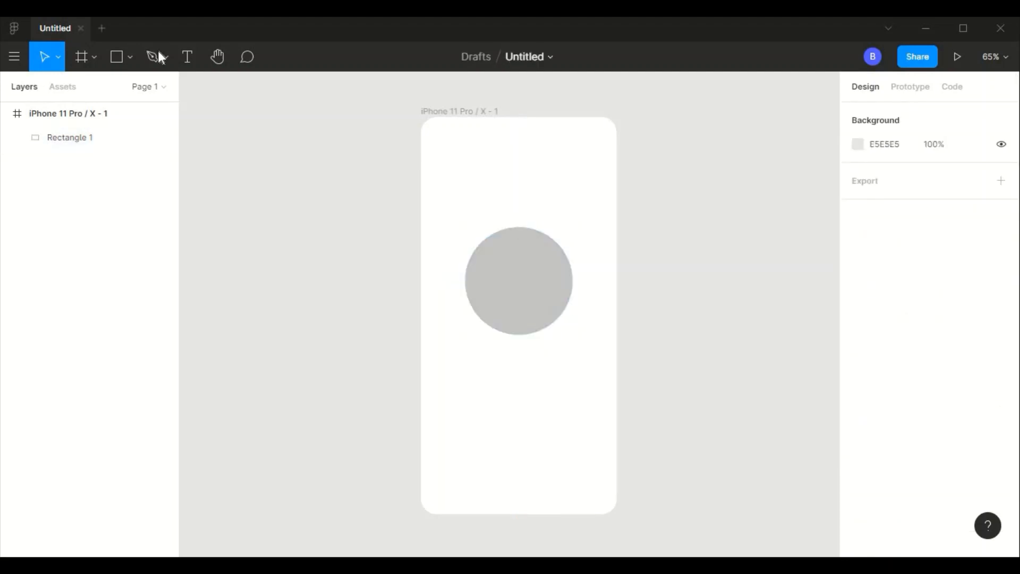
- Draw a thin horizontal bar below the circle and size it 320 × 8
{"action": "key", "text": "r"}
{"action": "left_click_drag", "start_coordinate": [445, 349], "coordinate": [604, 353]}
{"action": "type", "text": "320"}
{"action": "key", "text": "Tab"}
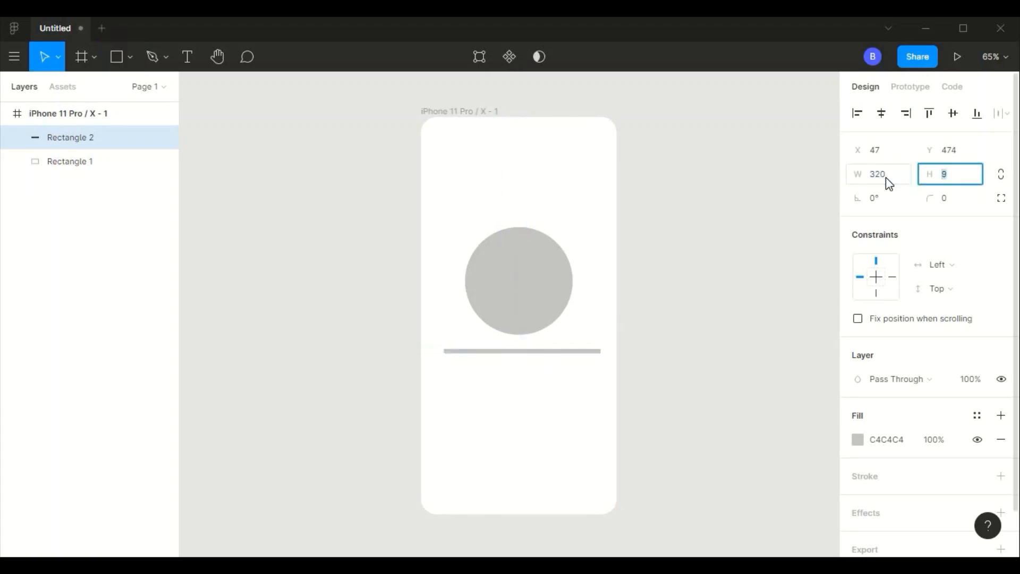
{"action": "type", "text": "8"}
{"action": "key", "text": "Tab"}
- Give the bar a corner radius of 10 and move it to the frame's lower part, centred, at X 40, Y 668
{"action": "left_click", "coordinate": [949, 204]}
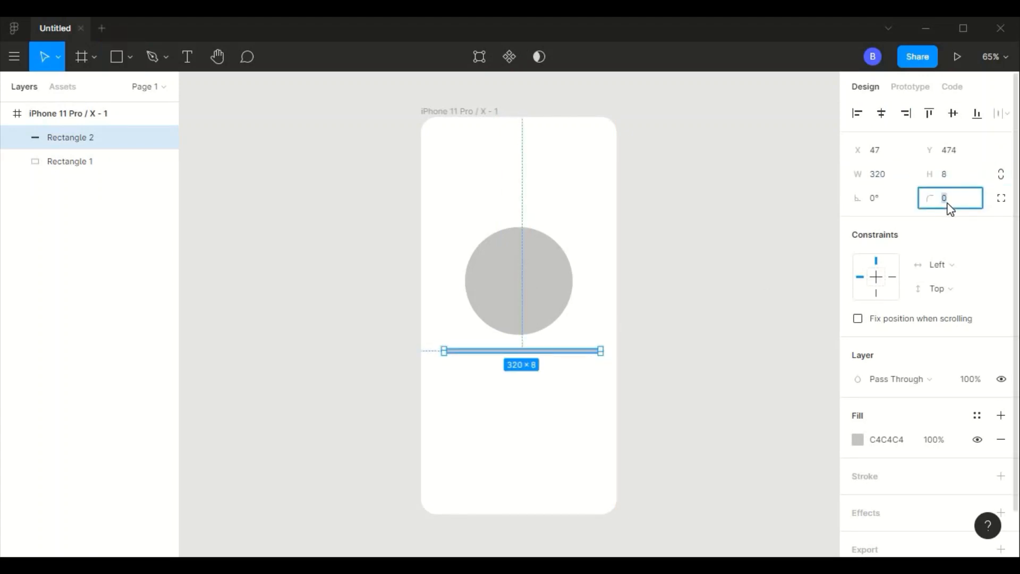
{"action": "type", "text": "10"}
{"action": "key", "text": "Tab"}
{"action": "left_click_drag", "start_coordinate": [534, 351], "coordinate": [543, 449]}
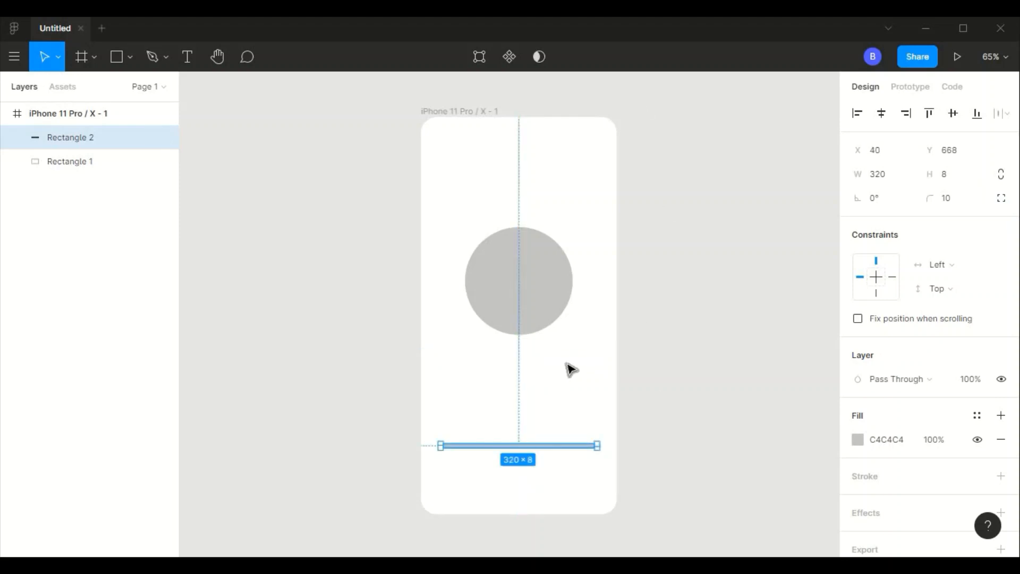
{"action": "left_click", "coordinate": [567, 364]}
- Set the bar's height to 6
{"action": "scroll", "coordinate": [567, 365], "scroll_direction": "up", "scroll_amount": 2}
{"action": "scroll", "coordinate": [567, 364], "scroll_direction": "down", "scroll_amount": 3}
{"action": "scroll", "coordinate": [567, 365], "scroll_direction": "up", "scroll_amount": 3}
{"action": "left_click", "coordinate": [576, 283]}
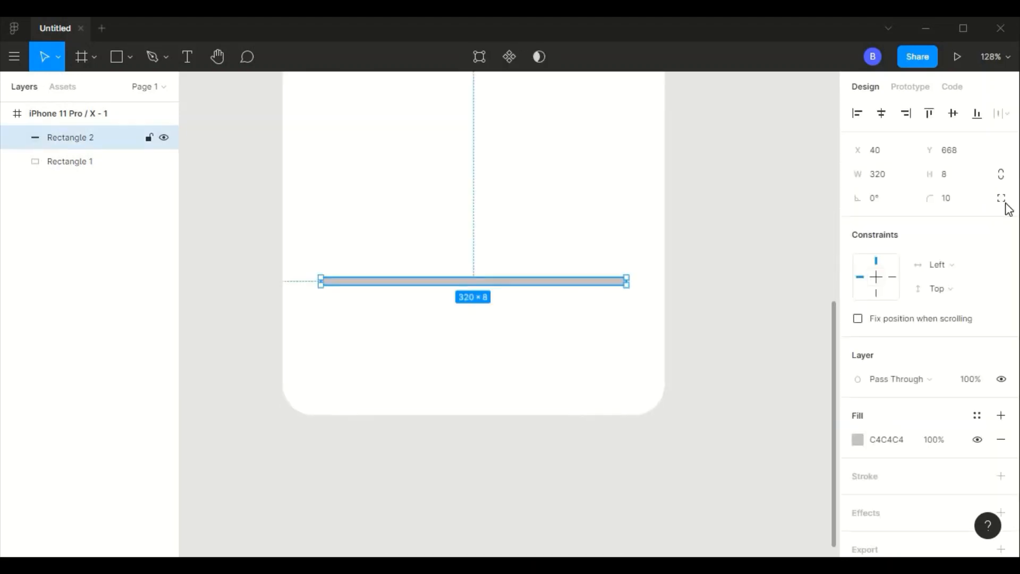
{"action": "left_click", "coordinate": [950, 180]}
{"action": "type", "text": "6"}
{"action": "key", "text": "Tab"}
{"action": "left_click", "coordinate": [604, 351]}
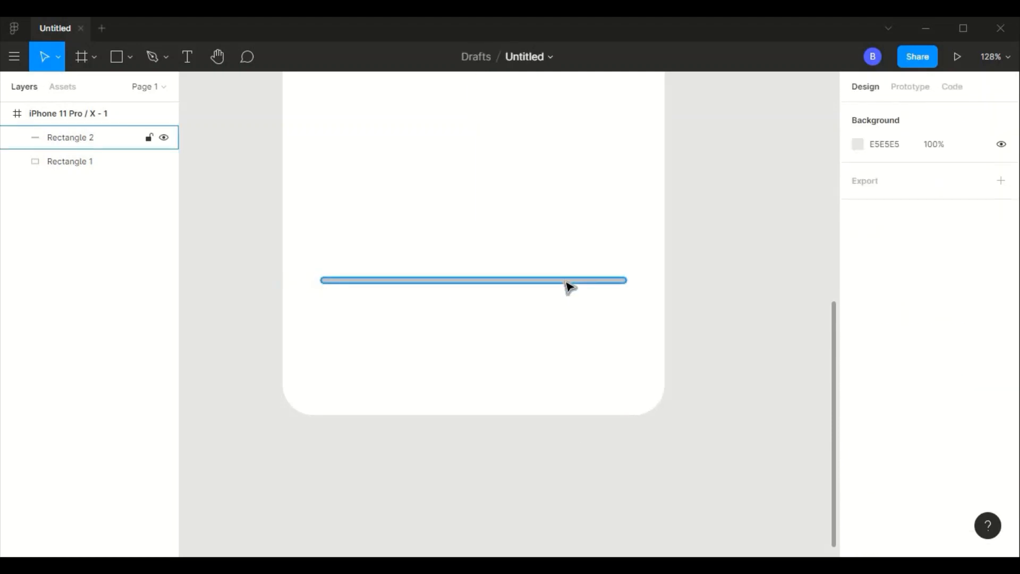
- Duplicate the bar, shorten the copy to 115 wide from the same left end, and fill it with dark 252020
{"action": "left_click", "coordinate": [566, 282]}
{"action": "key", "text": "ctrl+d"}
{"action": "left_click_drag", "start_coordinate": [554, 282], "coordinate": [430, 278]}
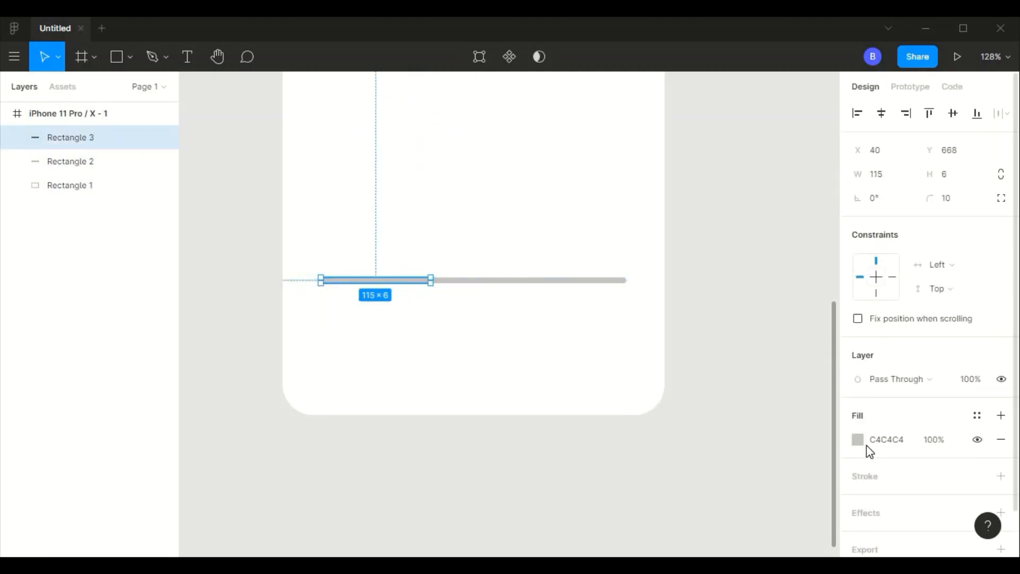
{"action": "left_click", "coordinate": [858, 440]}
{"action": "left_click", "coordinate": [684, 335]}
- Recolour the full-length bar behind the dark segment to a greyish pink
{"action": "left_click", "coordinate": [567, 282]}
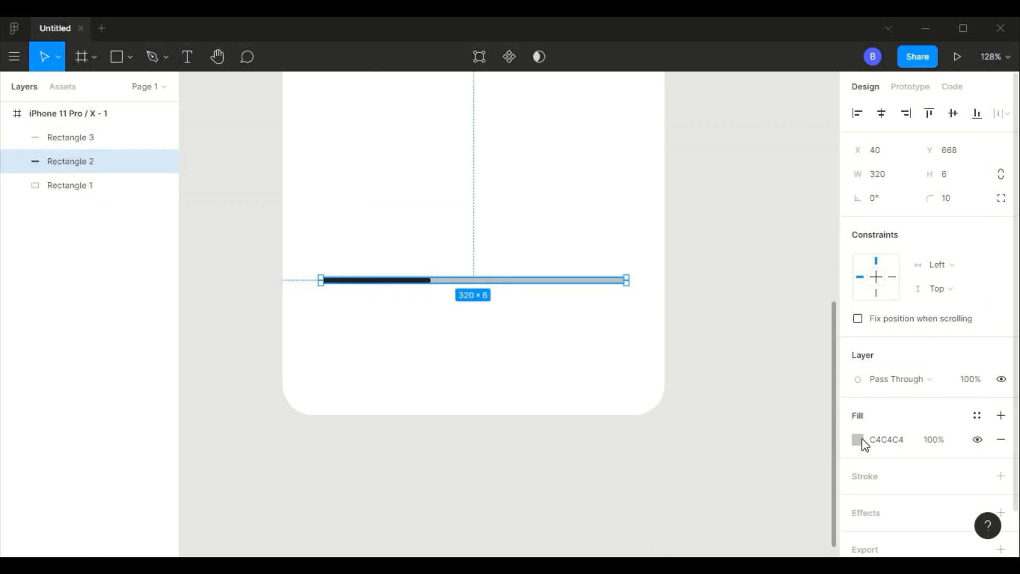
{"action": "left_click", "coordinate": [858, 439]}
{"action": "left_click", "coordinate": [669, 284]}
{"action": "mouse_move", "coordinate": [668, 260]}
{"action": "left_mouse_down"}
{"action": "mouse_move", "coordinate": [675, 226]}
{"action": "mouse_move", "coordinate": [676, 241]}
{"action": "left_mouse_up"}
{"action": "left_click", "coordinate": [420, 282]}
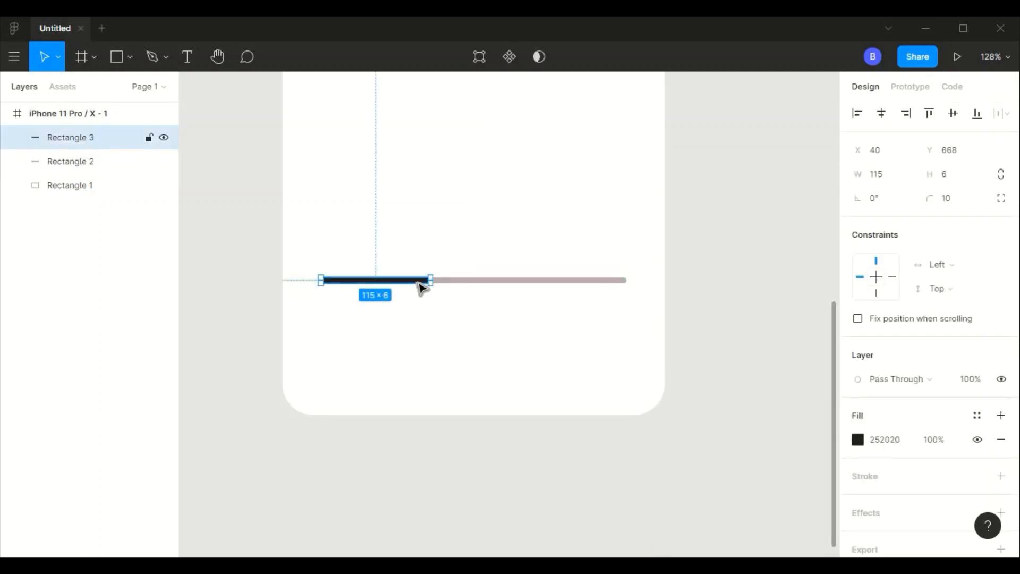
- Draw a small square above the bar and make it an 8 × 8 dot with a corner radius of 4
{"action": "left_click", "coordinate": [130, 57]}
{"action": "left_click", "coordinate": [243, 111]}
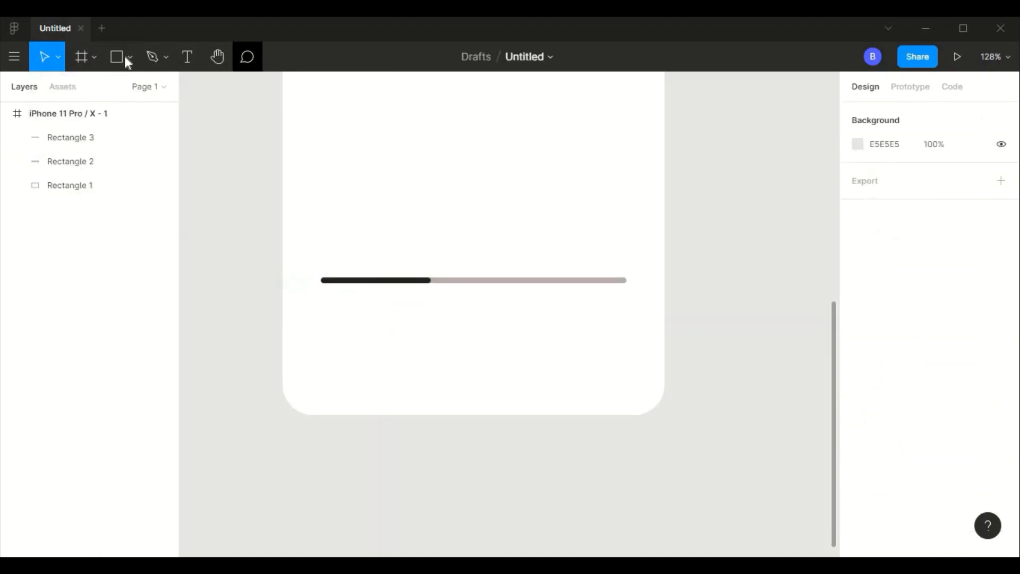
{"action": "left_click_drag", "start_coordinate": [379, 178], "coordinate": [402, 202]}
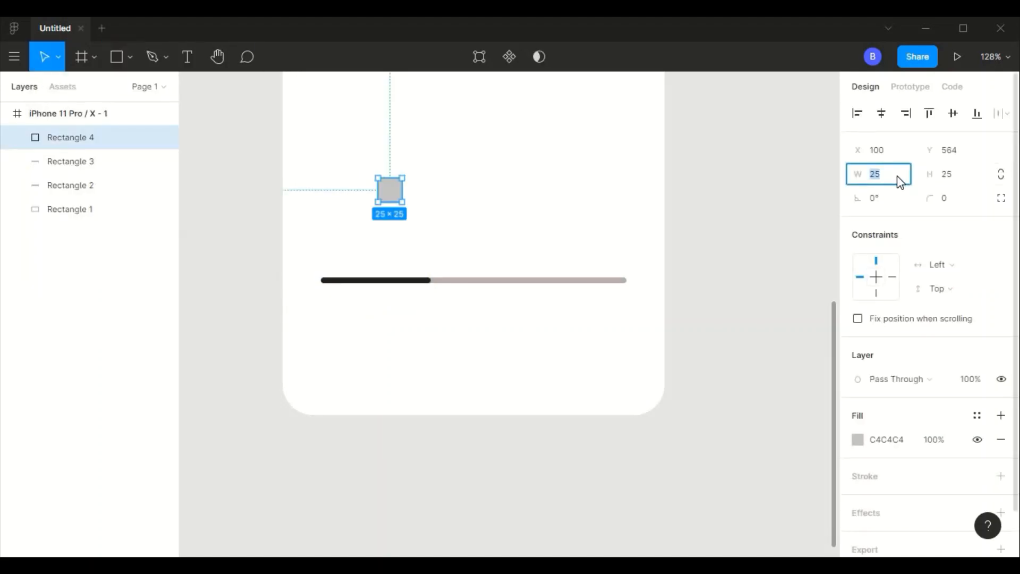
{"action": "type", "text": "8"}
{"action": "key", "text": "Return"}
{"action": "key", "text": "Tab"}
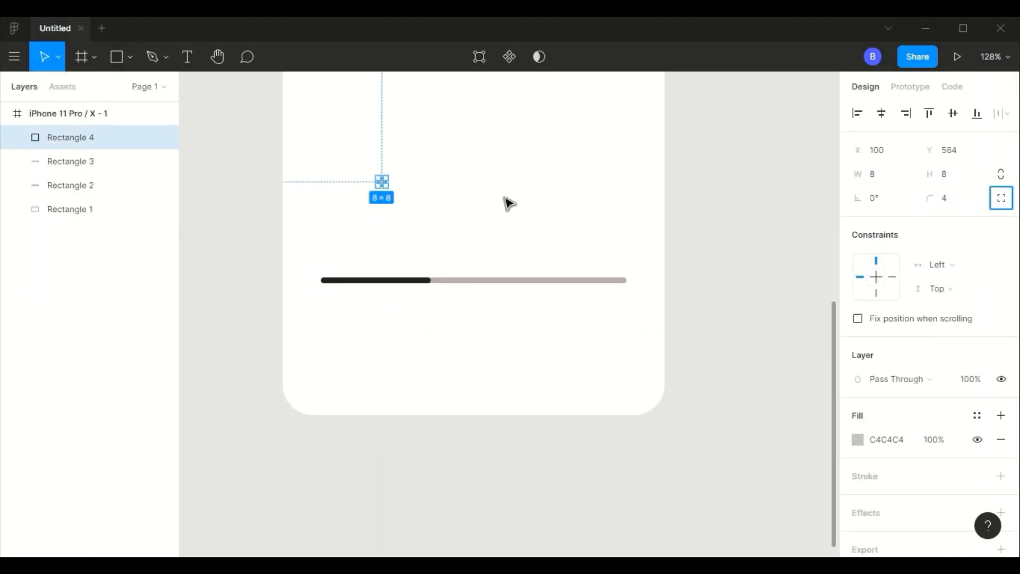
- Give the dot the dark segment's 252020 fill and move it onto the segment's right end
{"action": "left_click", "coordinate": [419, 280]}
{"action": "left_click", "coordinate": [898, 440]}
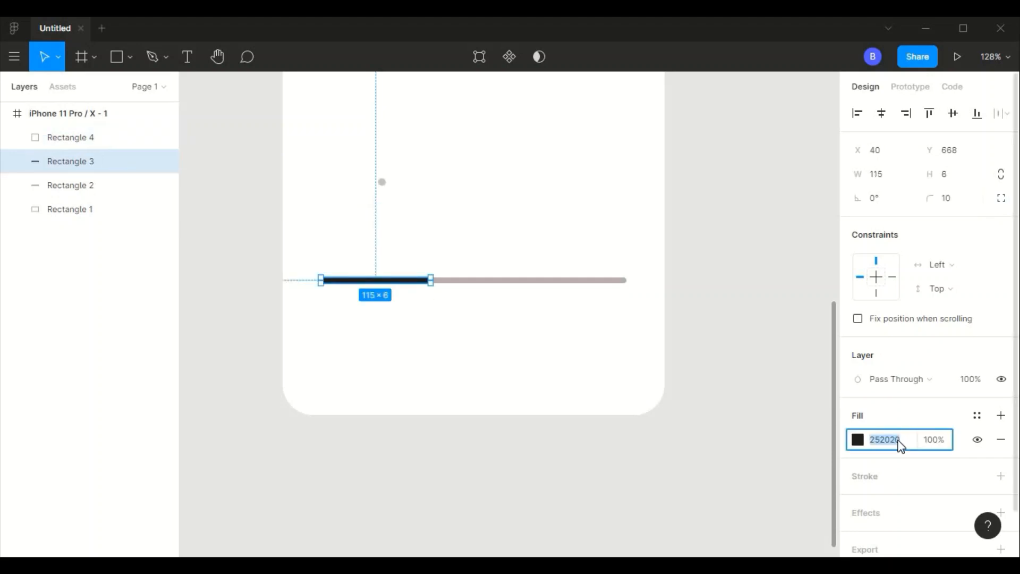
{"action": "left_click", "coordinate": [381, 182]}
{"action": "key", "text": "Tab"}
{"action": "left_click", "coordinate": [530, 214]}
{"action": "left_click_drag", "start_coordinate": [382, 183], "coordinate": [431, 281]}
- Fine-tune the dot's position over the end of the dark segment to X 150, Y 667
{"action": "left_click", "coordinate": [472, 318]}
{"action": "scroll", "coordinate": [472, 318], "scroll_direction": "up", "scroll_amount": 2}
{"action": "scroll", "coordinate": [474, 323], "scroll_direction": "up", "scroll_amount": 5}
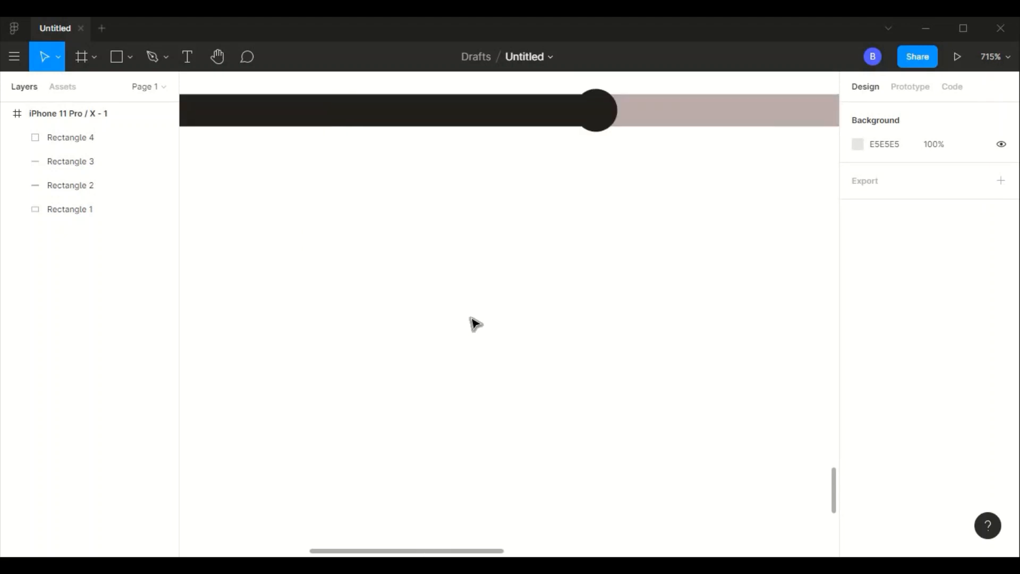
{"action": "scroll", "coordinate": [558, 239], "scroll_direction": "up", "scroll_amount": 3}
{"action": "left_click", "coordinate": [583, 198]}
{"action": "left_click_drag", "start_coordinate": [582, 197], "coordinate": [578, 198]}
{"action": "key", "text": "Escape"}
- Resize the dot to 9 × 9 with a corner radius of 4.5
{"action": "left_click", "coordinate": [557, 215]}
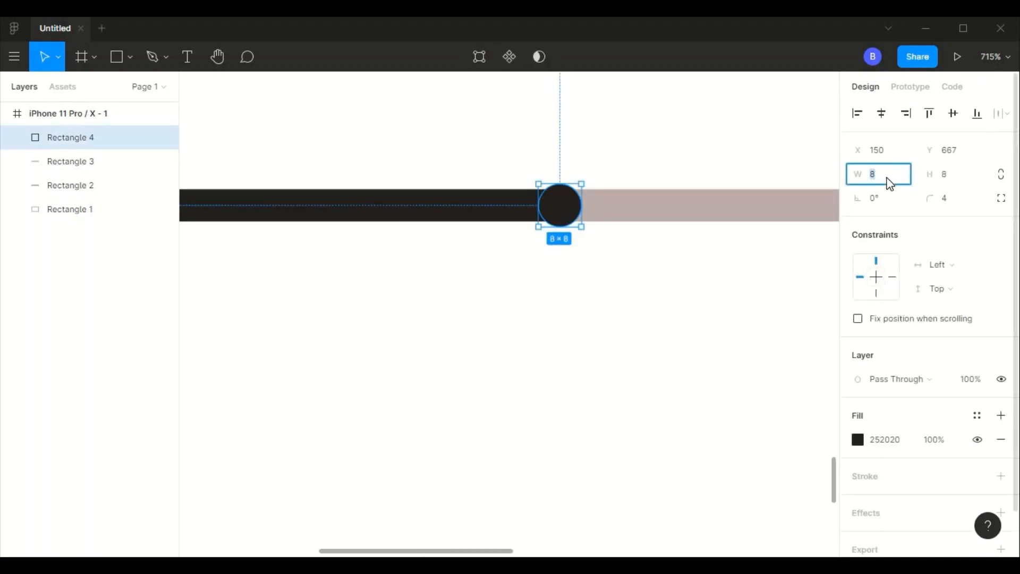
{"action": "type", "text": "9"}
{"action": "key", "text": "Return"}
{"action": "left_click", "coordinate": [956, 205]}
{"action": "type", "text": "4.5"}
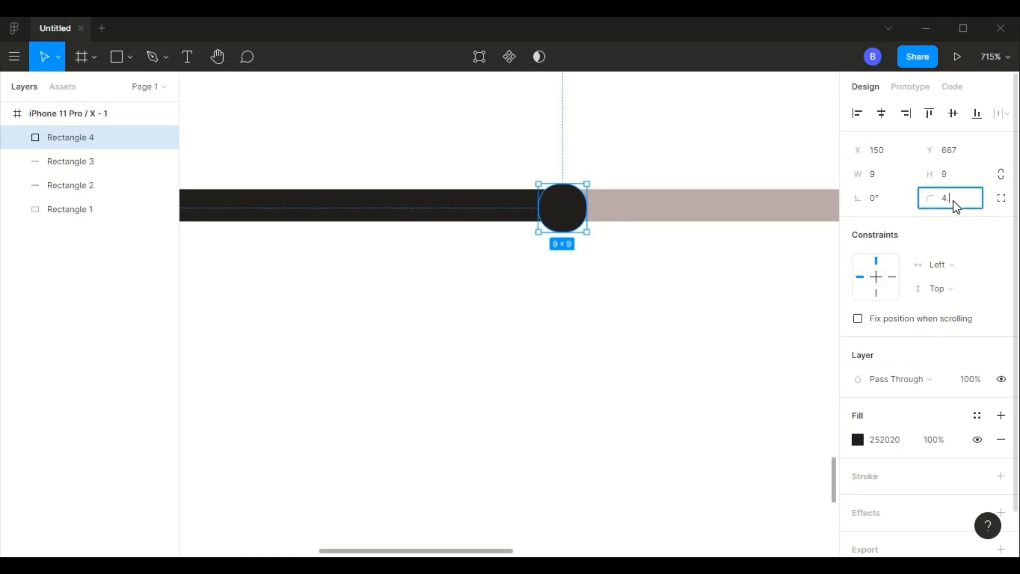
{"action": "key", "text": "Return"}
- Resize the dot to 10 × 10 with a corner radius of 5 and position it at X 149, Y 666
{"action": "left_click_drag", "start_coordinate": [553, 215], "coordinate": [552, 210]}
{"action": "left_click", "coordinate": [893, 179]}
{"action": "type", "text": "10"}
{"action": "key", "text": "Tab"}
{"action": "key", "text": "Tab"}
{"action": "key", "text": "Tab"}
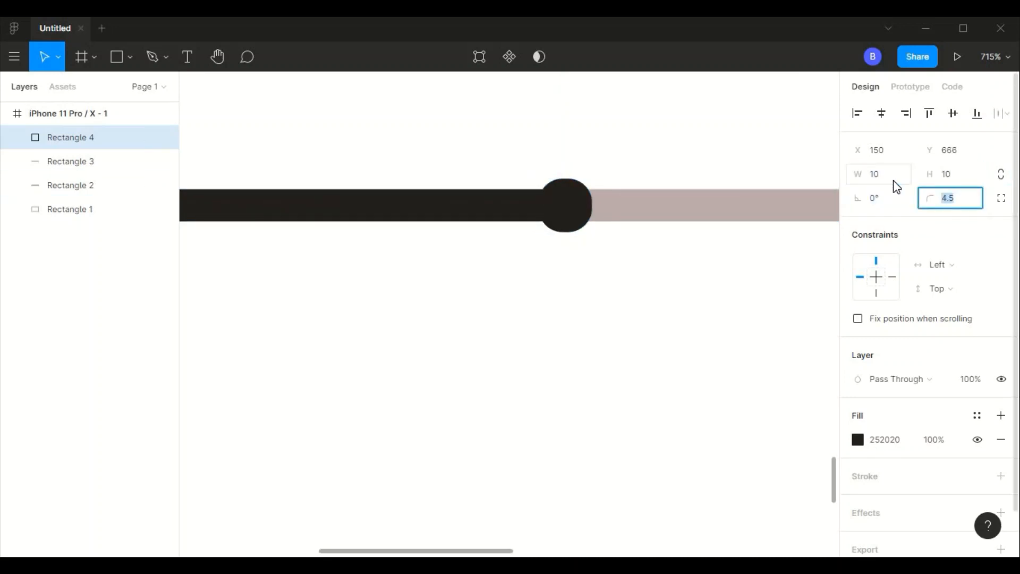
{"action": "type", "text": "5"}
{"action": "key", "text": "Tab"}
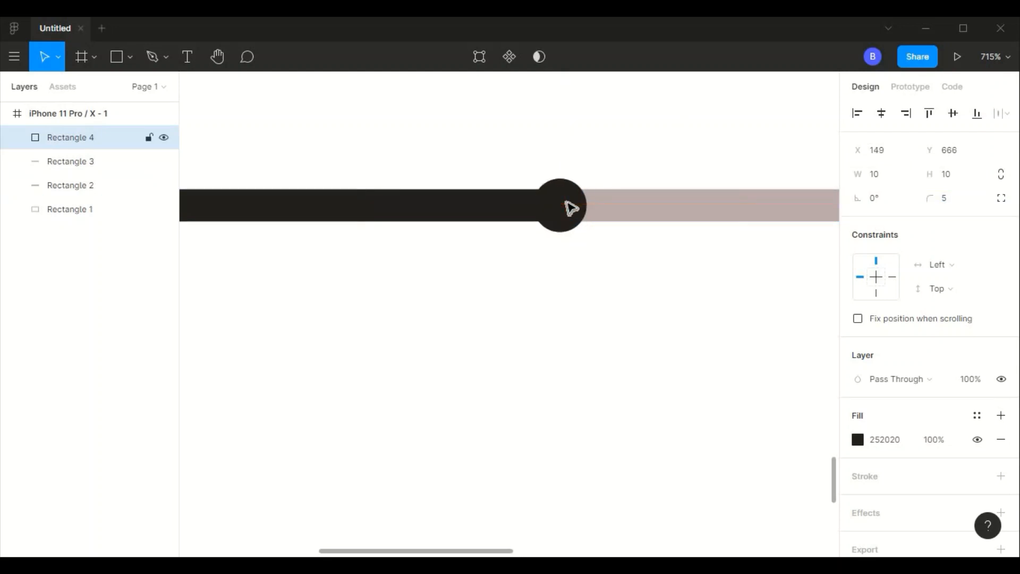
{"action": "left_click", "coordinate": [620, 408]}
- Add a text box about 43 × 23 below the bar's left end, reading 1:05 in Montserrat Alternates
{"action": "scroll", "coordinate": [620, 408], "scroll_direction": "down", "scroll_amount": 5}
{"action": "scroll", "coordinate": [623, 408], "scroll_direction": "down", "scroll_amount": 2}
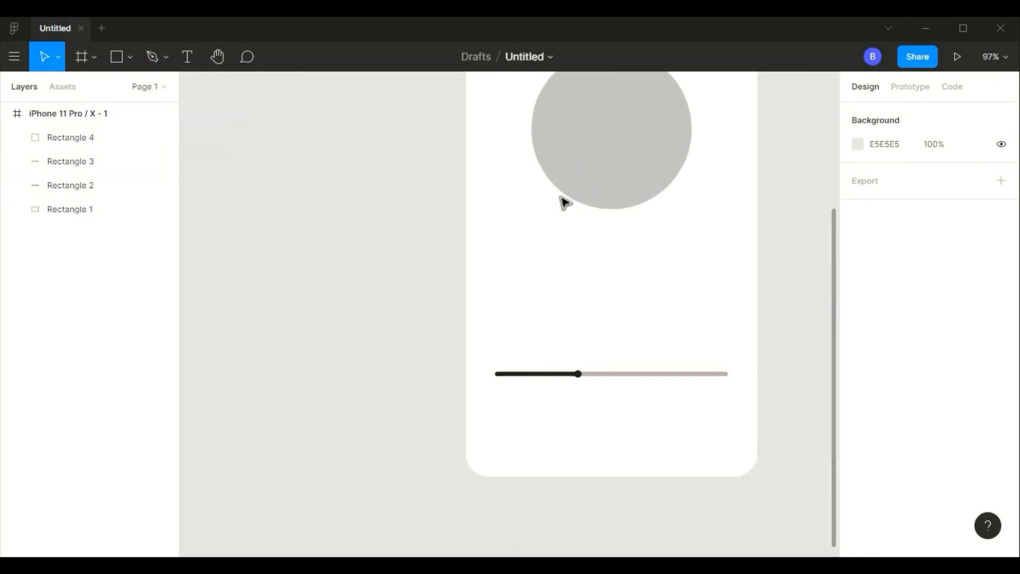
{"action": "key", "text": "t"}
{"action": "left_click", "coordinate": [498, 387]}
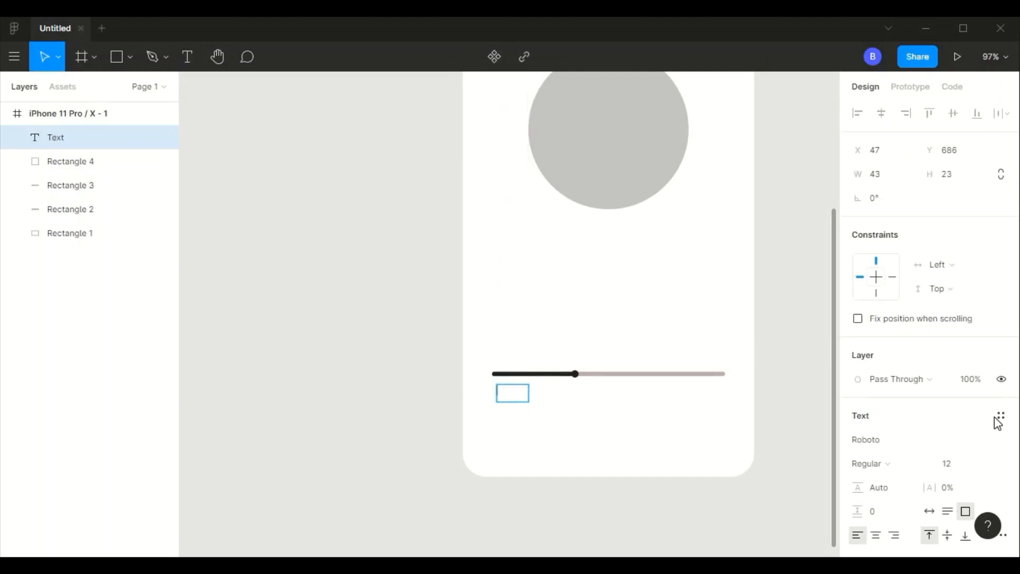
{"action": "left_click", "coordinate": [1008, 446]}
{"action": "type", "text": "m"}
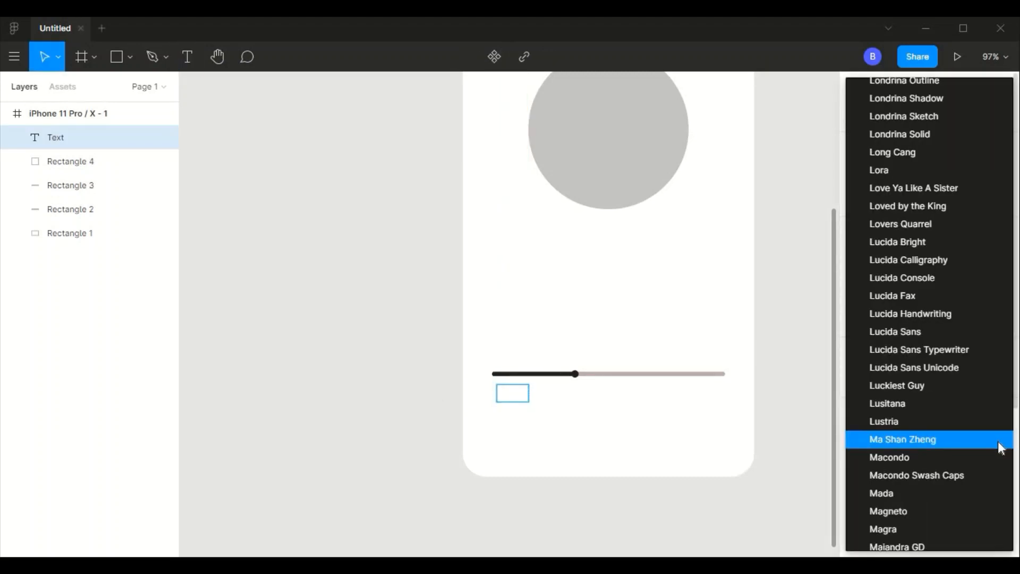
{"action": "scroll", "coordinate": [999, 448], "scroll_direction": "down", "scroll_amount": 9}
{"action": "scroll", "coordinate": [996, 441], "scroll_direction": "down", "scroll_amount": 15}
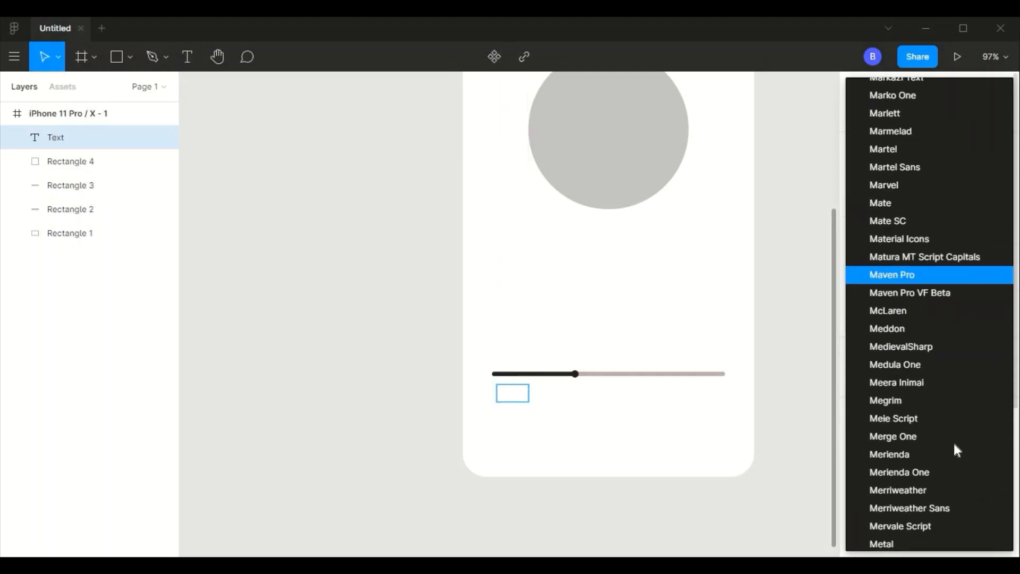
{"action": "scroll", "coordinate": [948, 269], "scroll_direction": "down", "scroll_amount": 5}
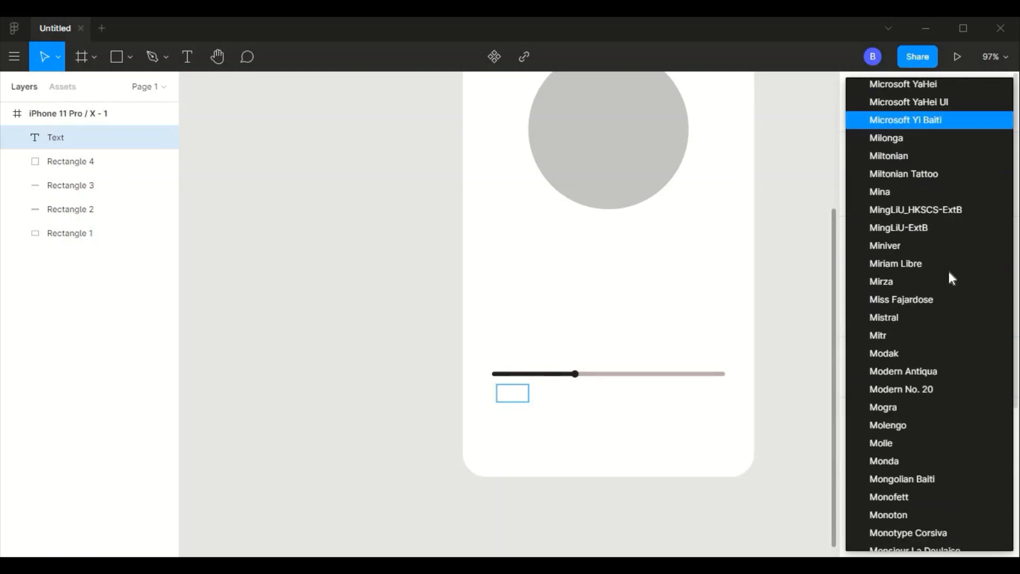
{"action": "left_click", "coordinate": [945, 489]}
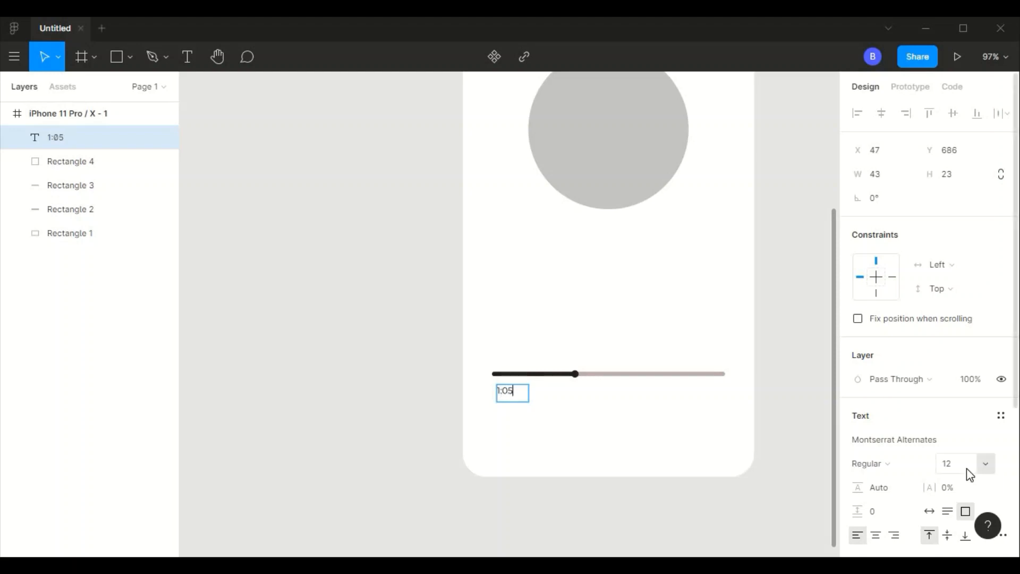
- Set the 1:05 label to Bold with a font size of 8
{"action": "left_click", "coordinate": [893, 463]}
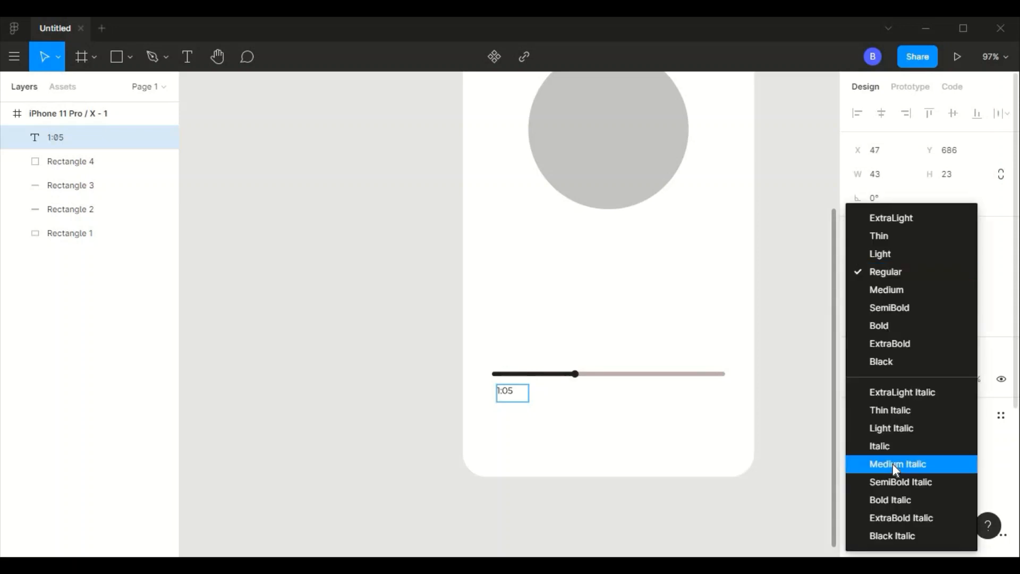
{"action": "left_click", "coordinate": [911, 326]}
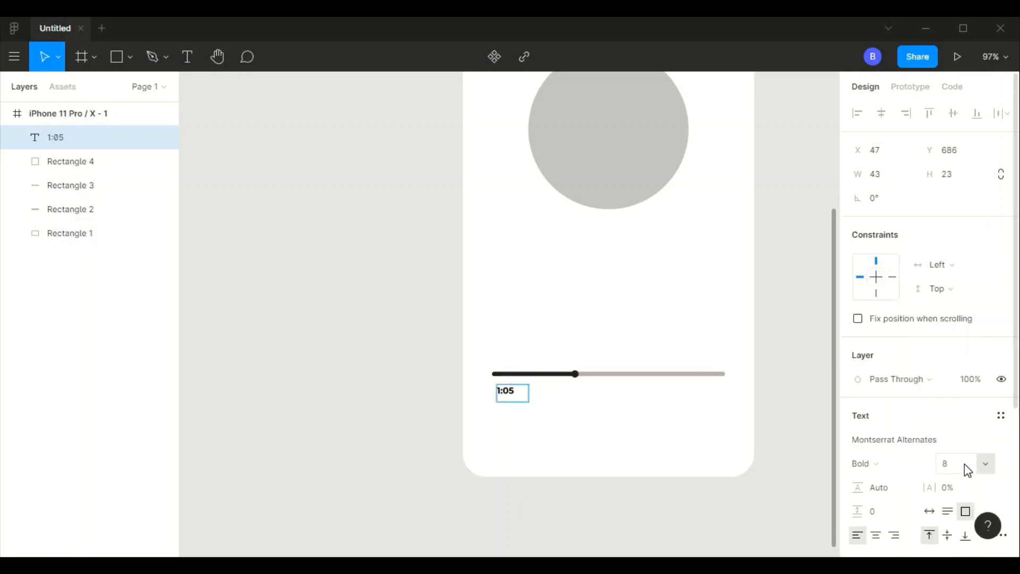
{"action": "key", "text": "Tab"}
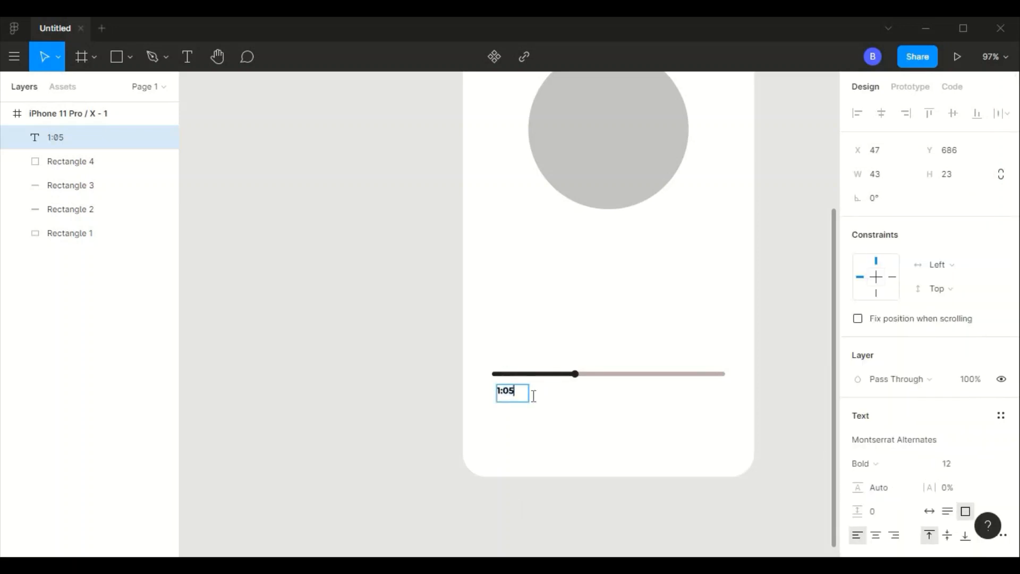
{"action": "type", "text": "8"}
{"action": "key", "text": "Tab"}
{"action": "key", "text": "Escape"}
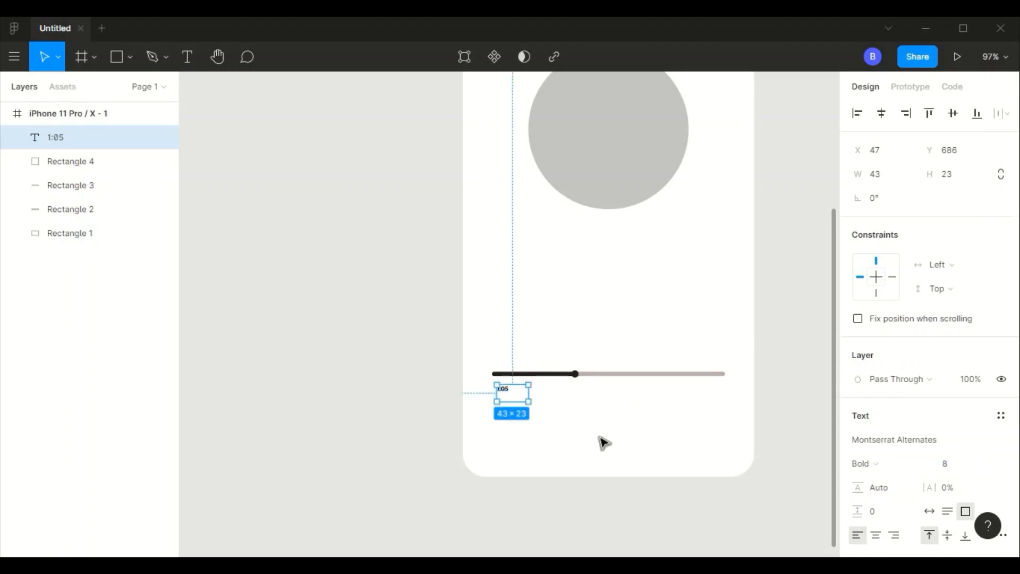
{"action": "scroll", "coordinate": [604, 442], "scroll_direction": "up", "scroll_amount": 5}
{"action": "scroll", "coordinate": [604, 441], "scroll_direction": "down", "scroll_amount": 3}
{"action": "scroll", "coordinate": [542, 384], "scroll_direction": "down", "scroll_amount": 2}
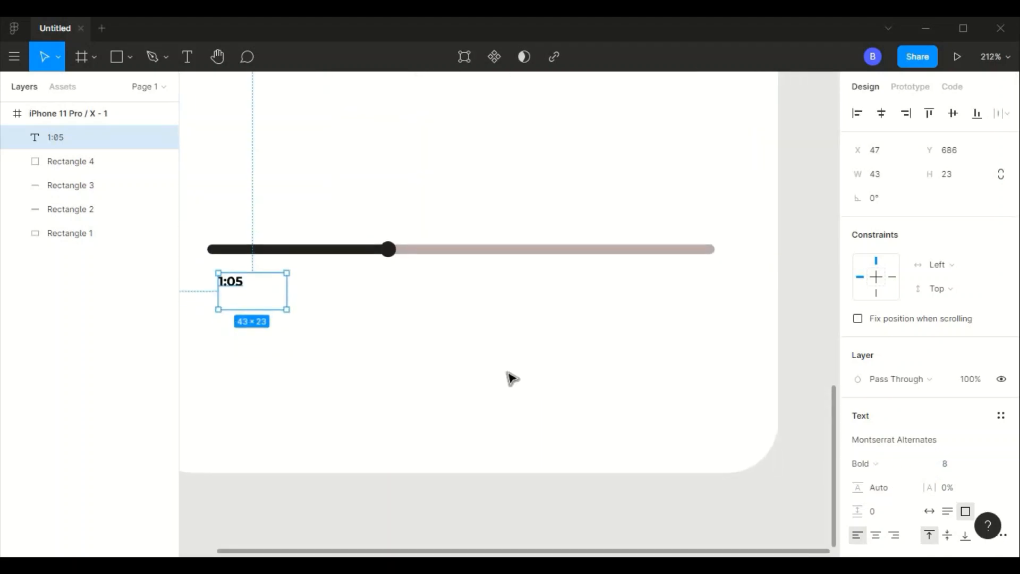
- Set the 1:05 label's font weight to SemiBold
{"action": "scroll", "coordinate": [510, 378], "scroll_direction": "left", "scroll_amount": 2}
{"action": "left_click", "coordinate": [861, 463]}
{"action": "left_click", "coordinate": [910, 309]}
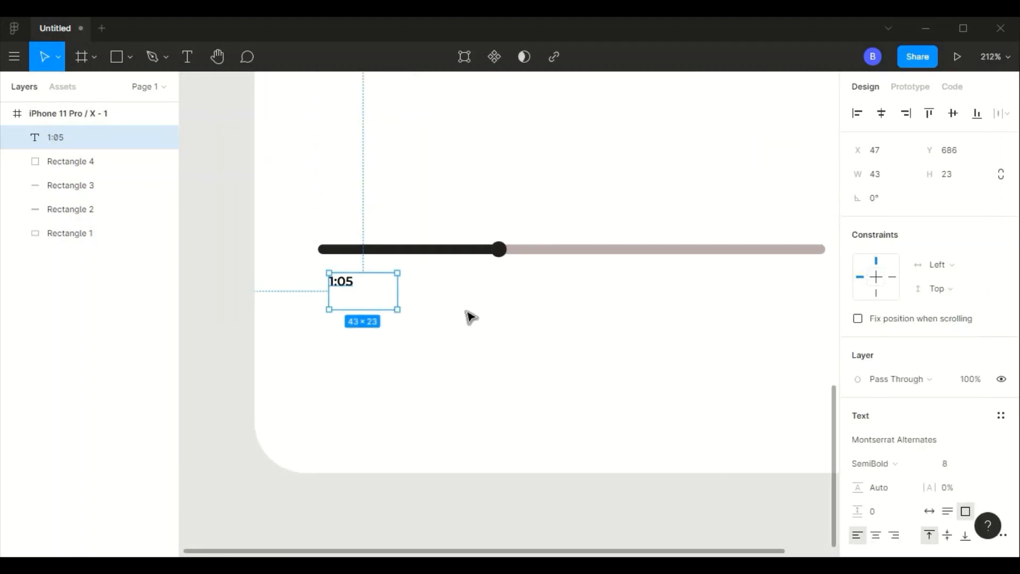
{"action": "left_click", "coordinate": [472, 317]}
- Centre the 1:05 text horizontally and vertically, and shrink its box to about 31 × 16 directly below the bar's left end
{"action": "left_click", "coordinate": [342, 280]}
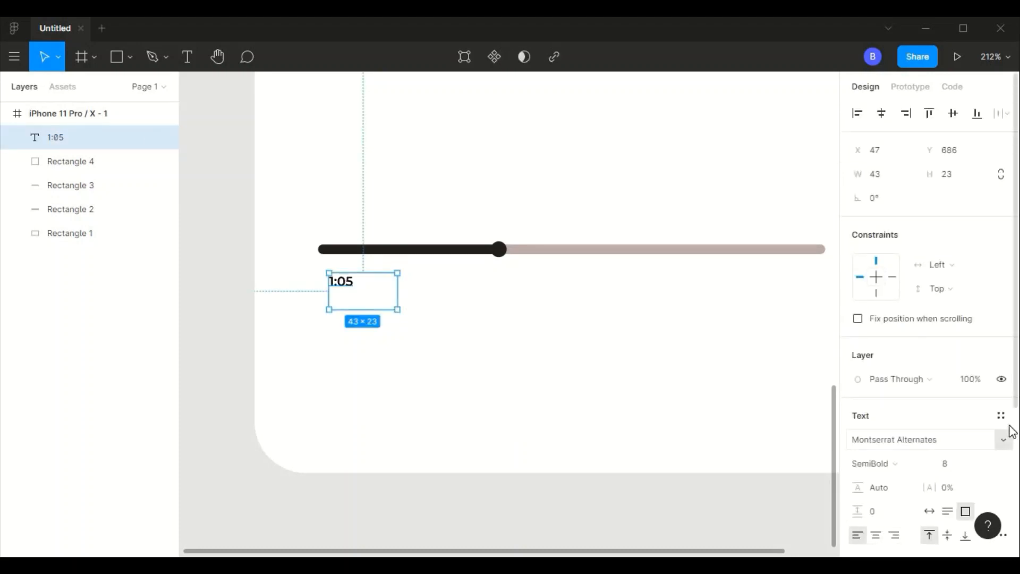
{"action": "scroll", "coordinate": [935, 372], "scroll_direction": "down", "scroll_amount": 4}
{"action": "left_click", "coordinate": [877, 325]}
{"action": "left_click", "coordinate": [611, 342]}
{"action": "left_click_drag", "start_coordinate": [364, 291], "coordinate": [346, 275]}
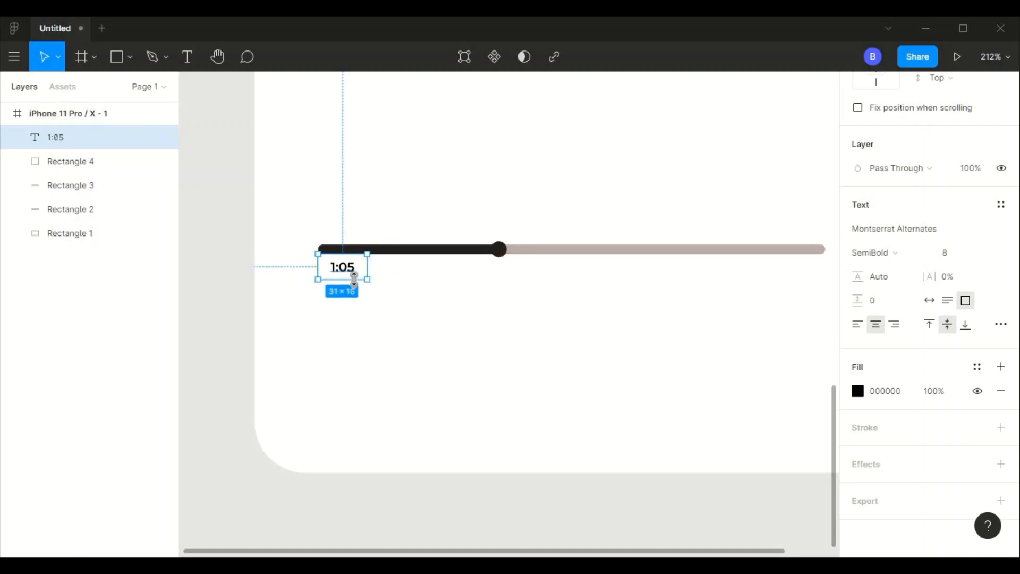
- Set the 1:05 label's width to 32
{"action": "scroll", "coordinate": [898, 160], "scroll_direction": "up", "scroll_amount": 5}
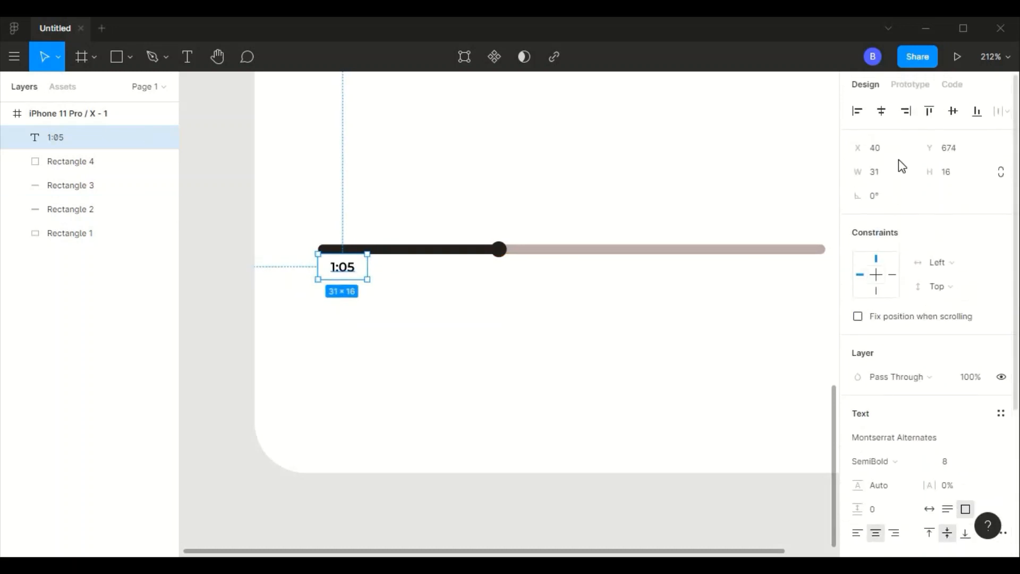
{"action": "scroll", "coordinate": [891, 110], "scroll_direction": "down", "scroll_amount": 2}
{"action": "type", "text": "32"}
{"action": "key", "text": "Tab"}
{"action": "left_click", "coordinate": [416, 337]}
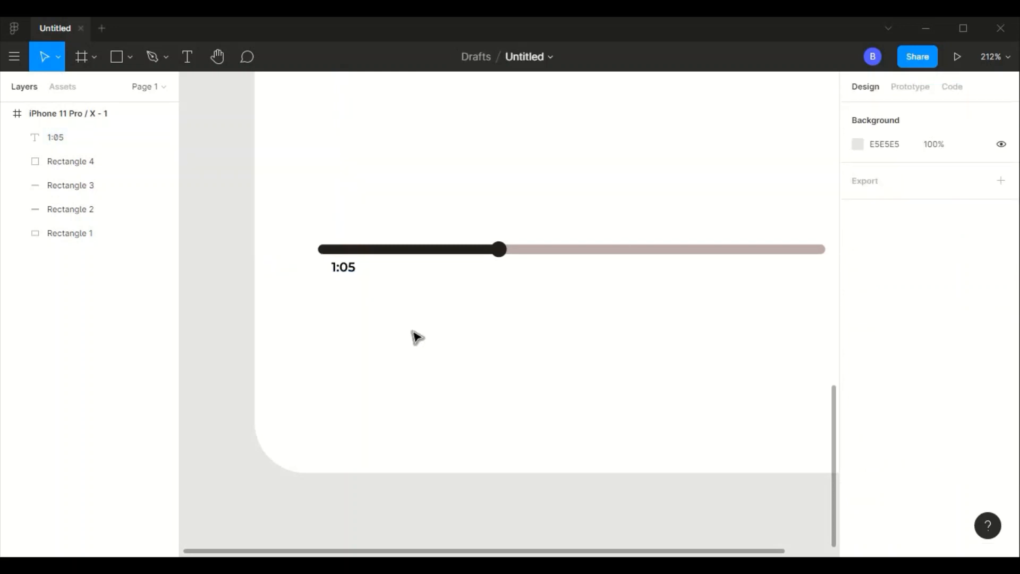
- Change the 1:05 label's fill from black to a dark grey
{"action": "left_click", "coordinate": [346, 276]}
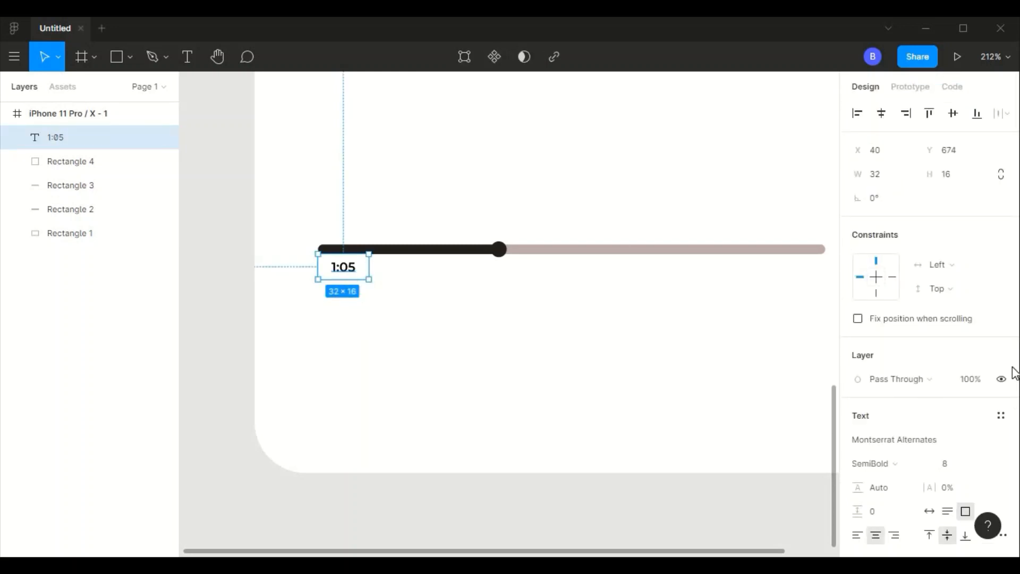
{"action": "scroll", "coordinate": [1015, 479], "scroll_direction": "down", "scroll_amount": 4}
{"action": "left_click", "coordinate": [858, 391]}
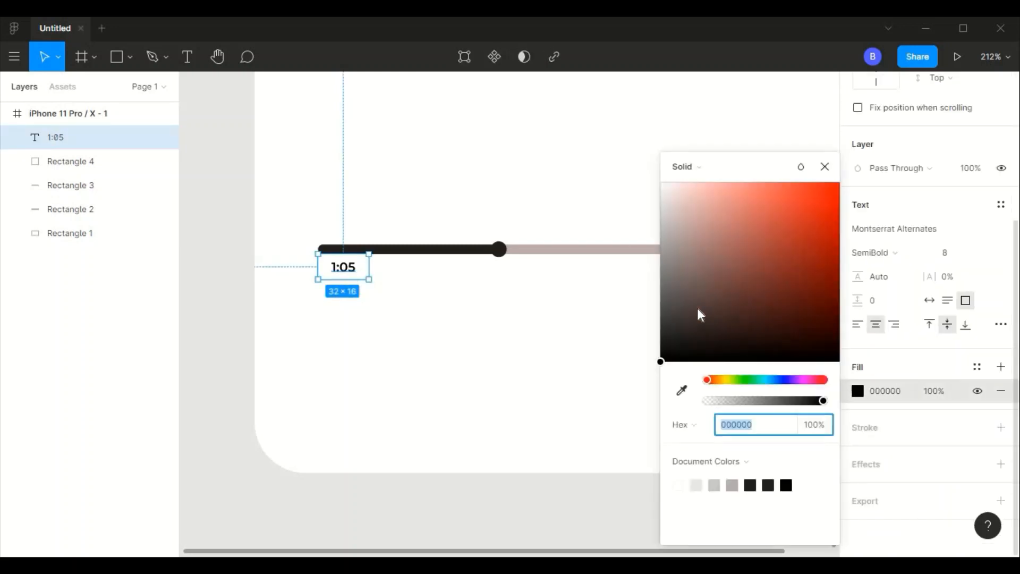
{"action": "left_click_drag", "start_coordinate": [698, 313], "coordinate": [661, 318]}
{"action": "left_click", "coordinate": [464, 296]}
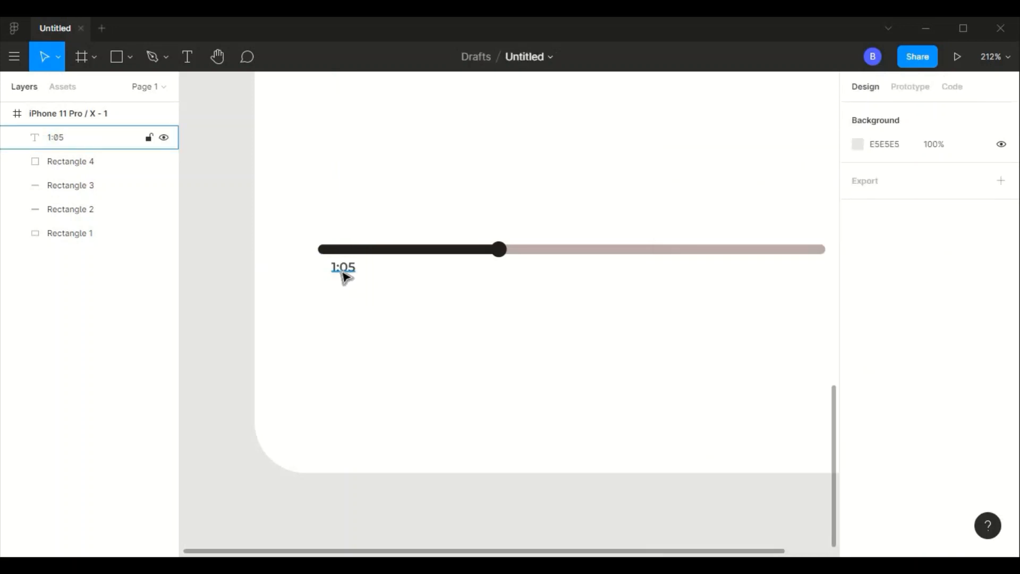
- Duplicate the 1:05 label and place the copy below the bar's right end at X 328, Y 674
{"action": "left_click", "coordinate": [345, 275]}
{"action": "key", "text": "ctrl+d"}
{"action": "left_click_drag", "start_coordinate": [350, 272], "coordinate": [811, 270]}
- Change the copied label's text to 3:55
{"action": "double_click", "coordinate": [811, 268]}
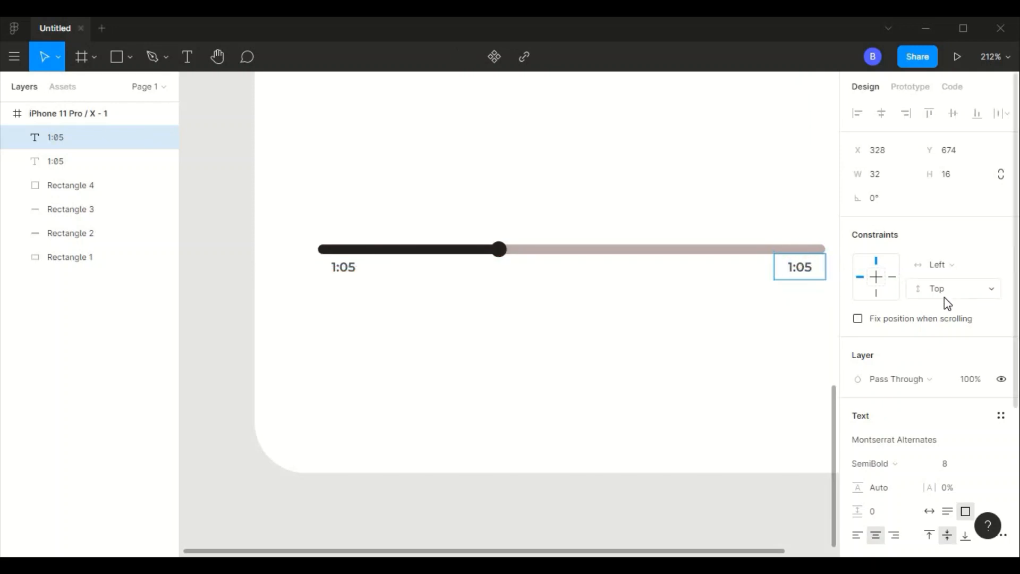
{"action": "key", "text": "BackSpace"}
{"action": "type", "text": "3"}
{"action": "key", "text": "BackSpace"}
{"action": "type", "text": "5"}
{"action": "key", "text": "Escape"}
- Change the text of the label below the bar's right end to 3:02
{"action": "double_click", "coordinate": [807, 272]}
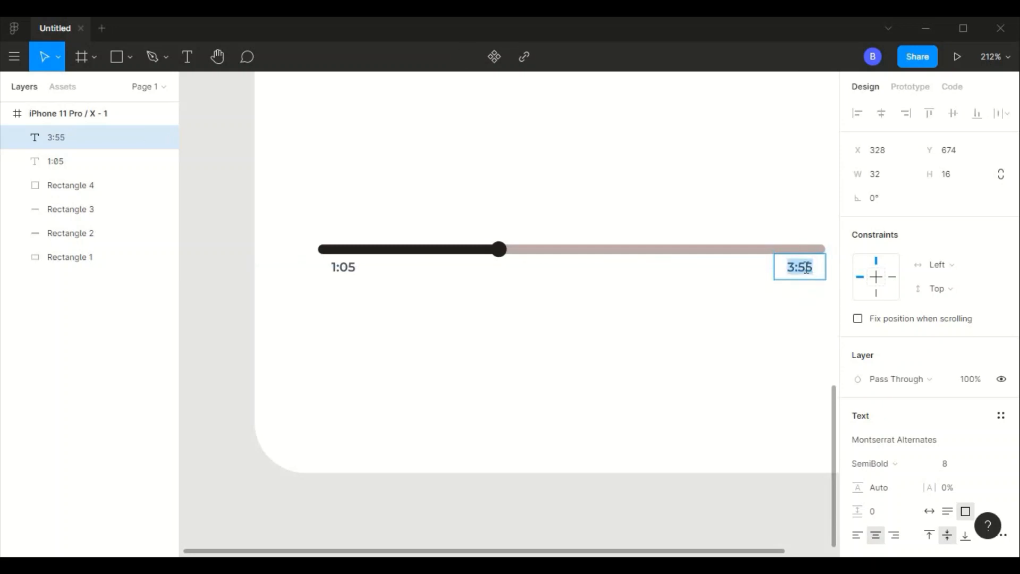
{"action": "left_click", "coordinate": [806, 270]}
{"action": "key", "text": "BackSpace"}
{"action": "type", "text": "0"}
{"action": "key", "text": "BackSpace"}
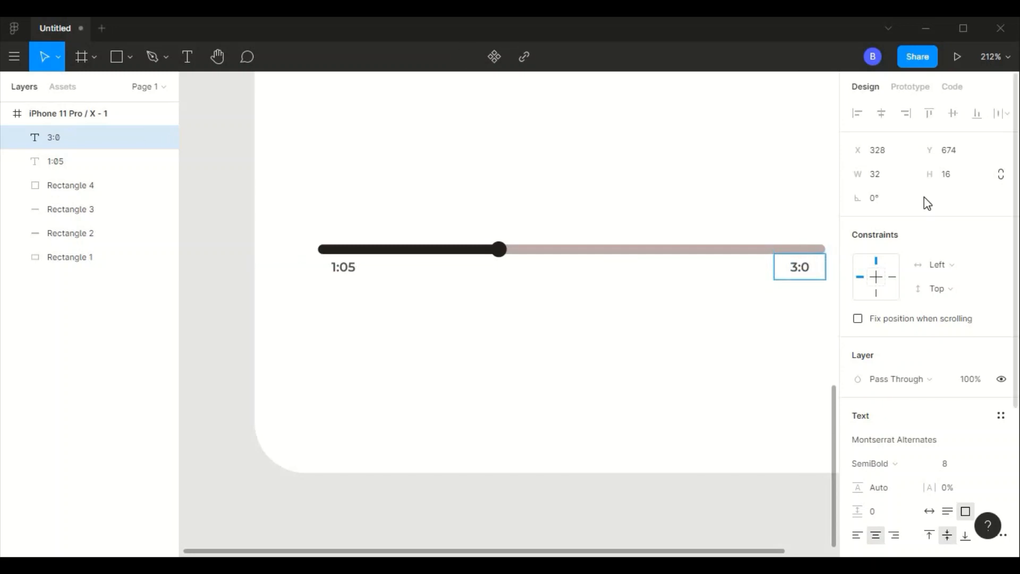
{"action": "type", "text": "2"}
- Duplicate the large grey circle, shrink the copy to about 89 × 61 and place it below the progress bar
{"action": "scroll", "coordinate": [434, 349], "scroll_direction": "down", "scroll_amount": 5}
{"action": "scroll", "coordinate": [436, 346], "scroll_direction": "up", "scroll_amount": 3}
{"action": "scroll", "coordinate": [435, 346], "scroll_direction": "down", "scroll_amount": 4}
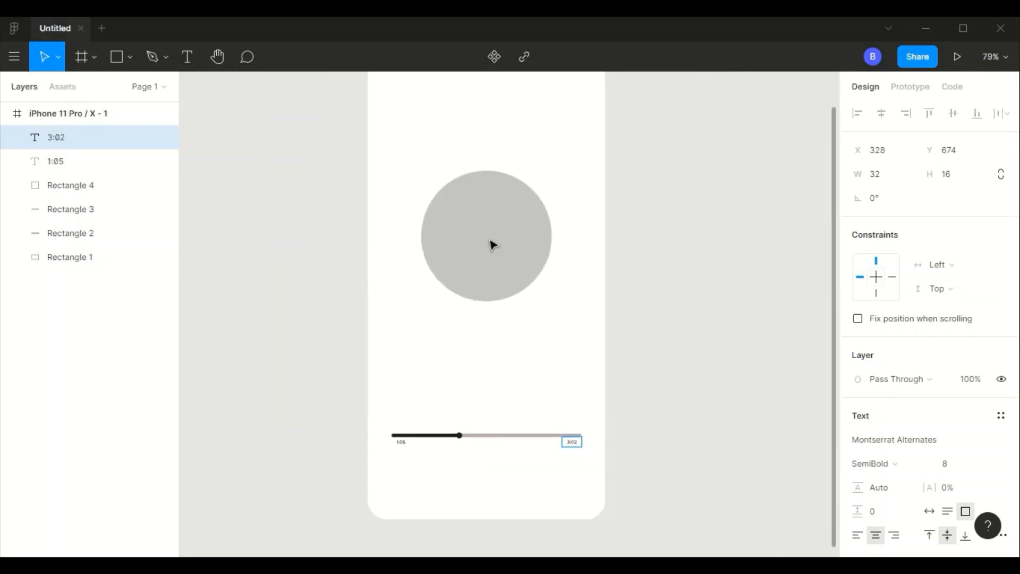
{"action": "left_click", "coordinate": [490, 243]}
{"action": "left_click", "coordinate": [441, 327]}
{"action": "left_click", "coordinate": [508, 253]}
{"action": "key", "text": "ctrl+d"}
{"action": "left_click_drag", "start_coordinate": [552, 301], "coordinate": [475, 207]}
{"action": "left_click_drag", "start_coordinate": [462, 185], "coordinate": [511, 472]}
{"action": "scroll", "coordinate": [511, 472], "scroll_direction": "down", "scroll_amount": 3}
{"action": "scroll", "coordinate": [549, 208], "scroll_direction": "up", "scroll_amount": 4}
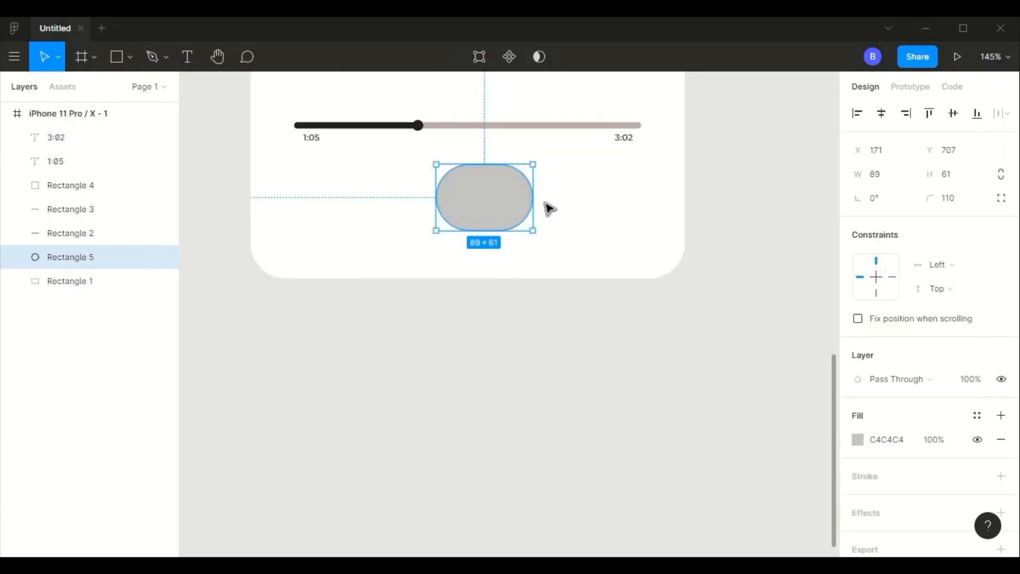
- Resize the copied shape to 72 × 72 with a corner radius of 36 and move it to X 154, Y 701
{"action": "left_click", "coordinate": [888, 174]}
{"action": "type", "text": "72"}
{"action": "key", "text": "Tab"}
{"action": "type", "text": "72"}
{"action": "key", "text": "Tab"}
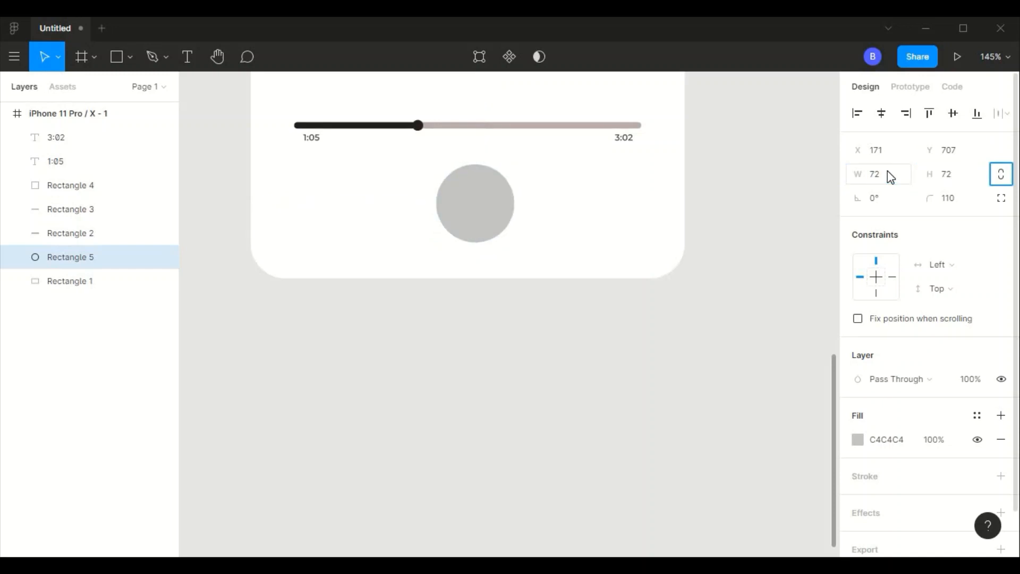
{"action": "left_click", "coordinate": [962, 205]}
{"action": "type", "text": "36"}
{"action": "key", "text": "Return"}
{"action": "left_click_drag", "start_coordinate": [487, 210], "coordinate": [469, 203]}
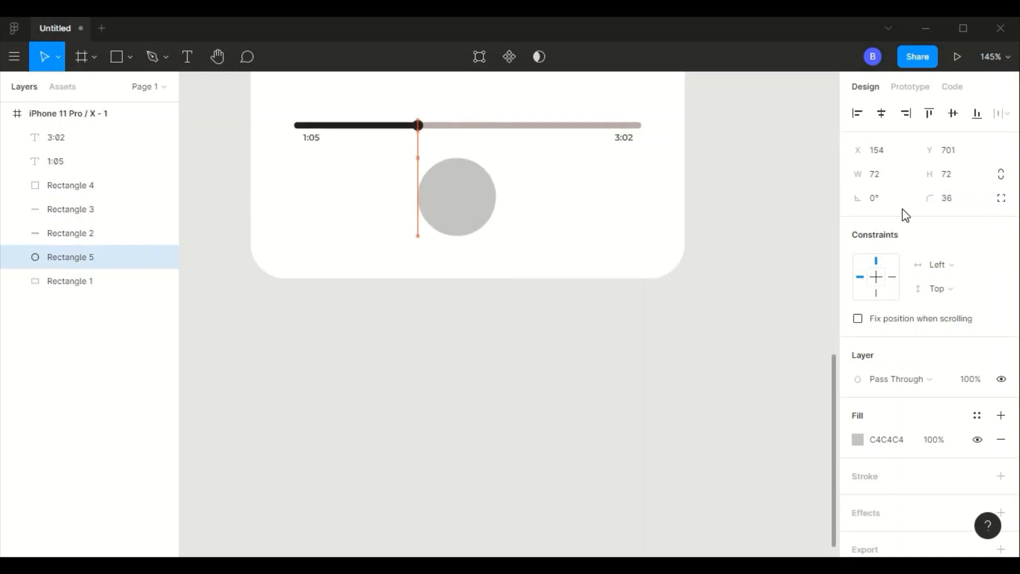
- Try sizes of 58 × 58 and 56 × 56 for the small circle below the bar
{"action": "left_click", "coordinate": [890, 173]}
{"action": "type", "text": "58"}
{"action": "key", "text": "Tab"}
{"action": "type", "text": "58"}
{"action": "key", "text": "Tab"}
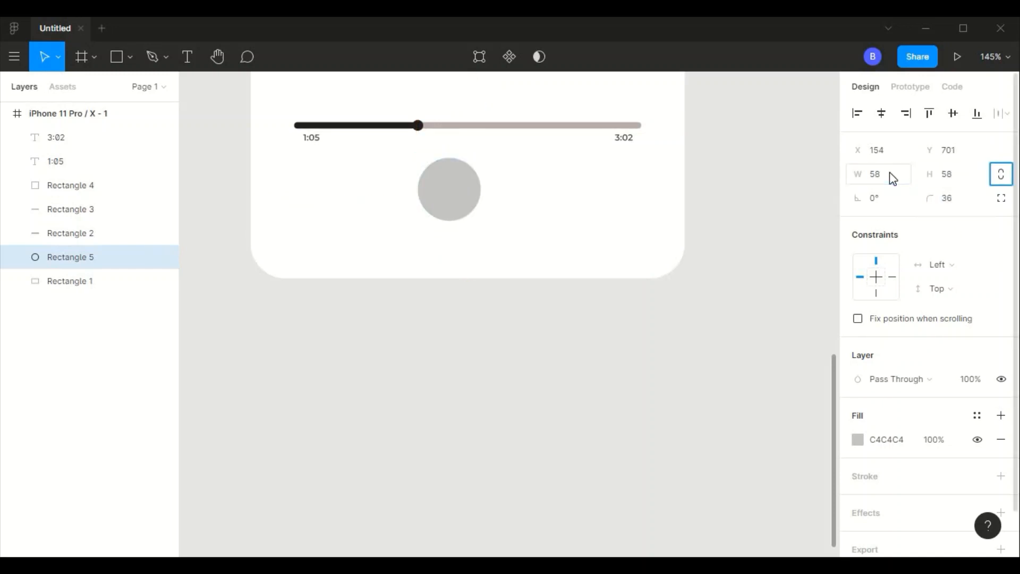
{"action": "left_click", "coordinate": [890, 171]}
{"action": "type", "text": "56"}
- Resize the small circle to 48 × 48 with a corner radius of 24 and place it at X 176, Y 713
{"action": "key", "text": "Tab"}
{"action": "type", "text": "56"}
{"action": "key", "text": "Tab"}
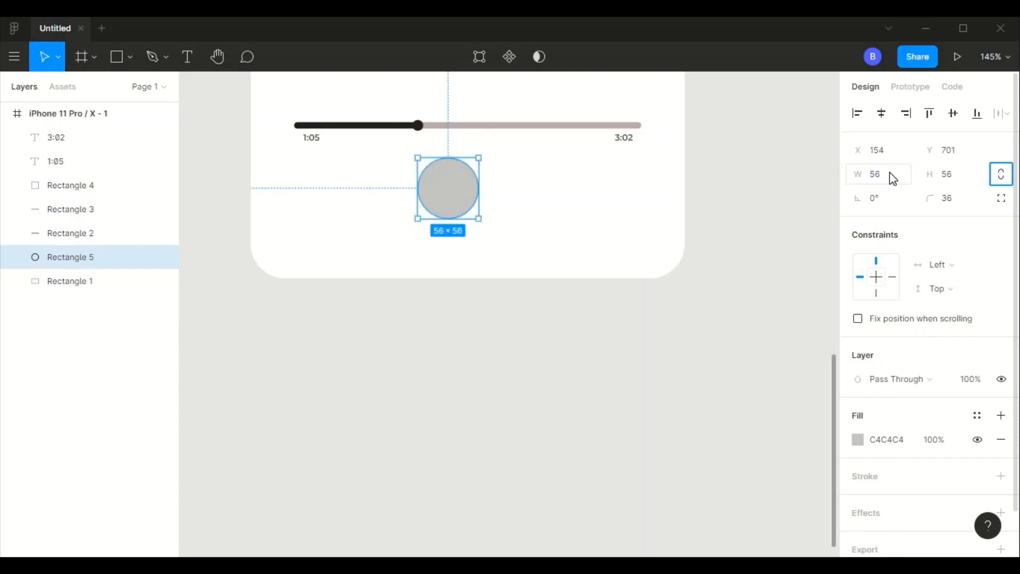
{"action": "left_click", "coordinate": [898, 176]}
{"action": "type", "text": "48"}
{"action": "key", "text": "Tab"}
{"action": "type", "text": "48"}
{"action": "key", "text": "Tab"}
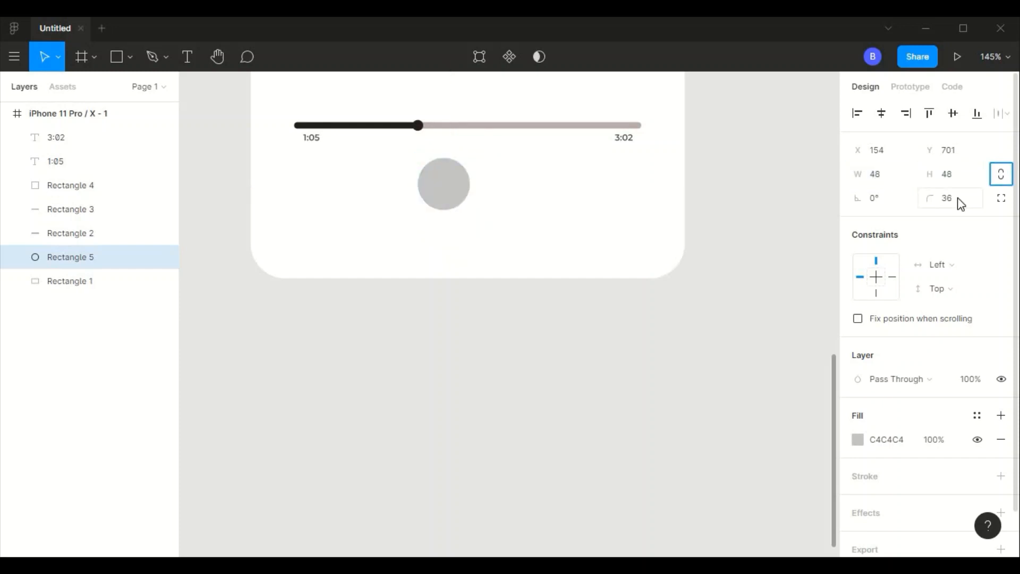
{"action": "left_click", "coordinate": [959, 201]}
{"action": "type", "text": "24"}
{"action": "key", "text": "Tab"}
{"action": "left_click_drag", "start_coordinate": [456, 202], "coordinate": [472, 207]}
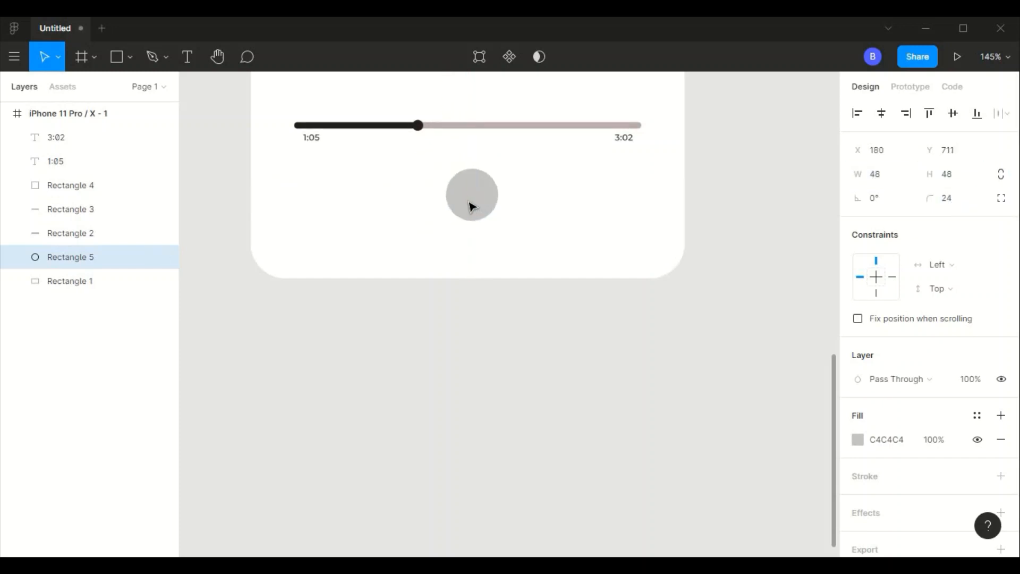
{"action": "left_click", "coordinate": [619, 197]}
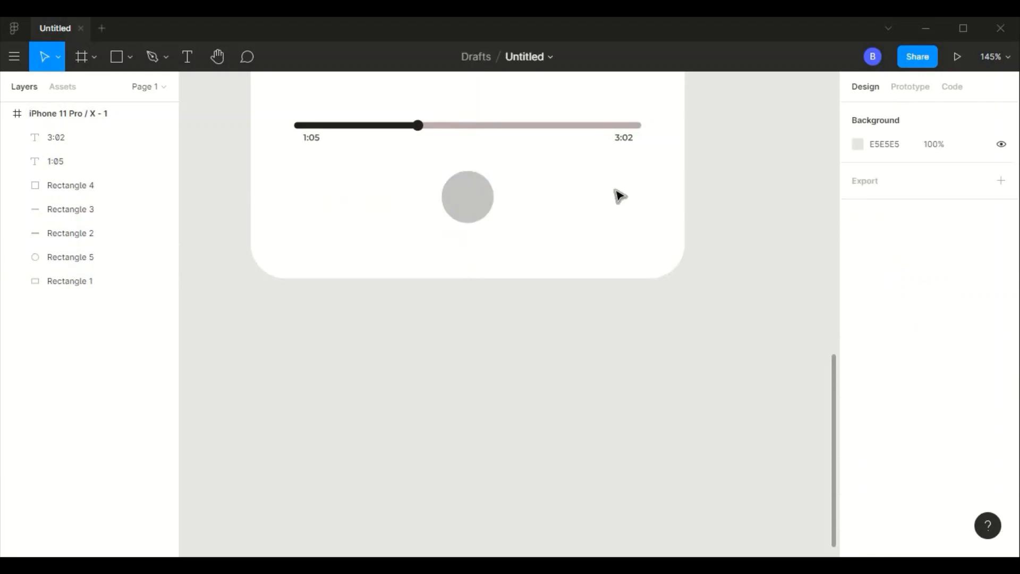
- Change the small circle's fill to a dark brown
{"action": "left_click", "coordinate": [475, 198]}
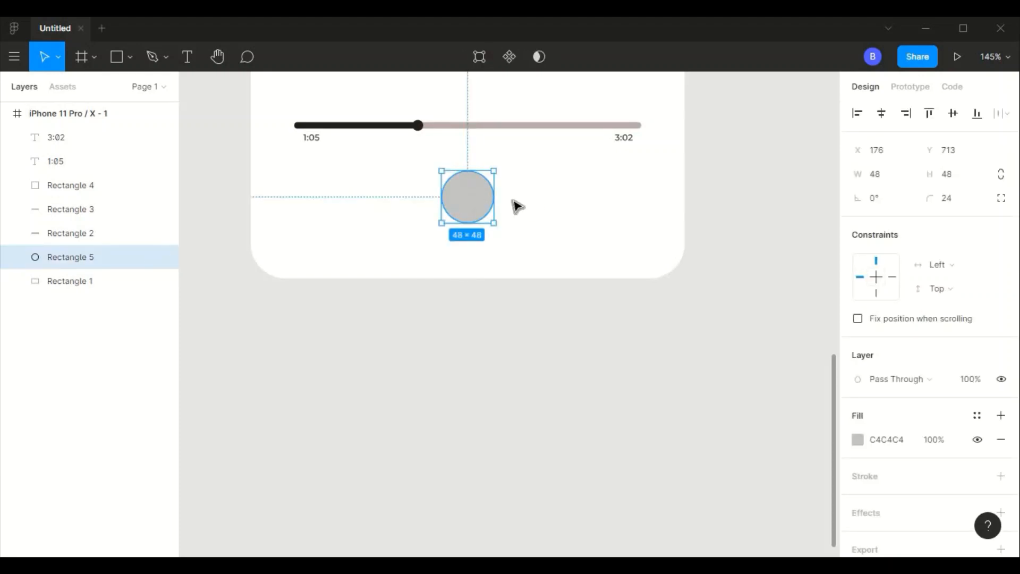
{"action": "left_click", "coordinate": [857, 440]}
{"action": "mouse_move", "coordinate": [677, 308]}
{"action": "left_mouse_down"}
{"action": "mouse_move", "coordinate": [687, 330]}
{"action": "mouse_move", "coordinate": [687, 309]}
{"action": "left_mouse_up"}
{"action": "left_click", "coordinate": [457, 389]}
- Open the Iconify plugin and search its icons for "pause"
{"action": "right_click", "coordinate": [560, 187]}
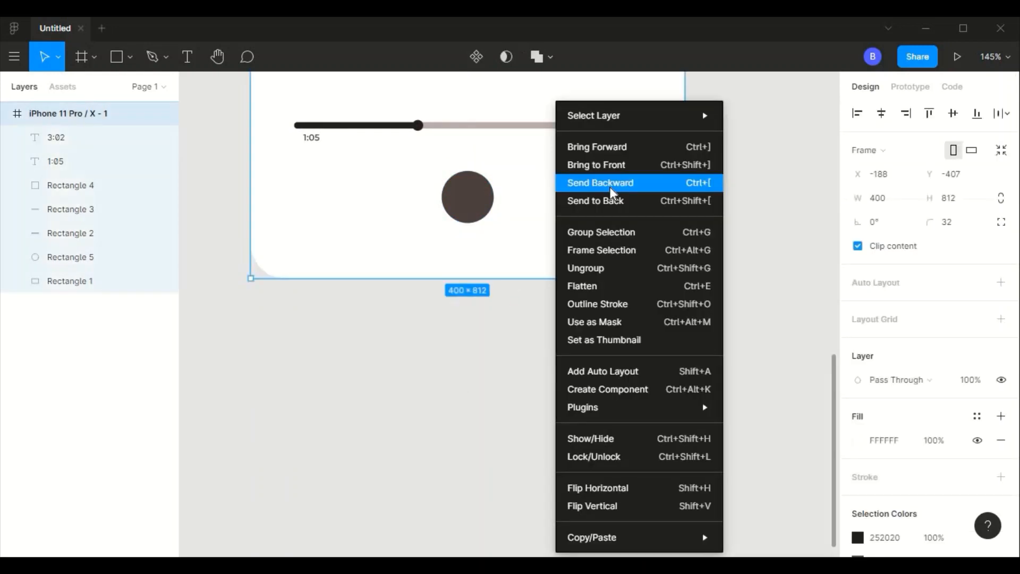
{"action": "mouse_move", "coordinate": [664, 408]}
{"action": "left_click", "coordinate": [792, 261]}
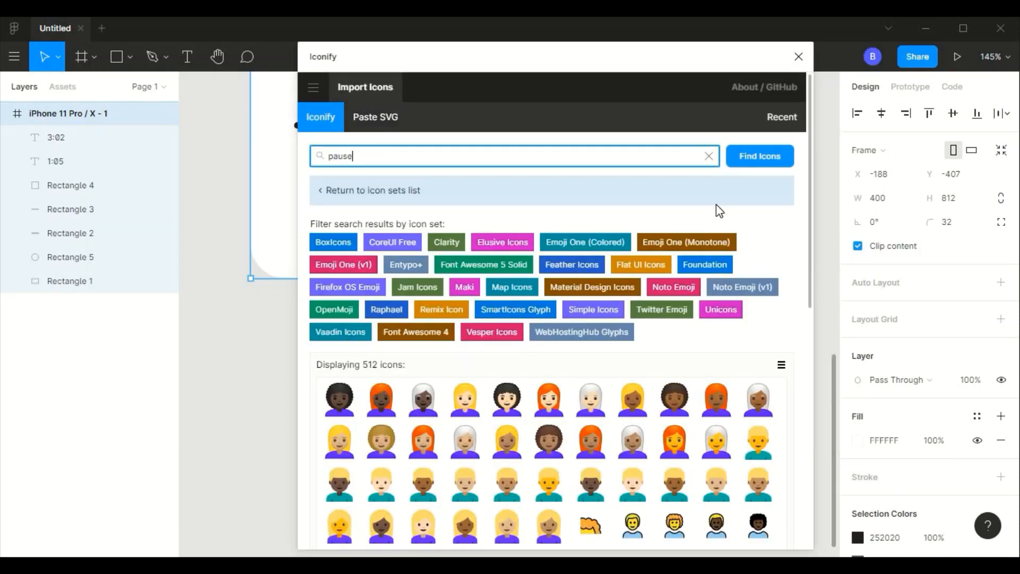
{"action": "key", "text": "Return"}
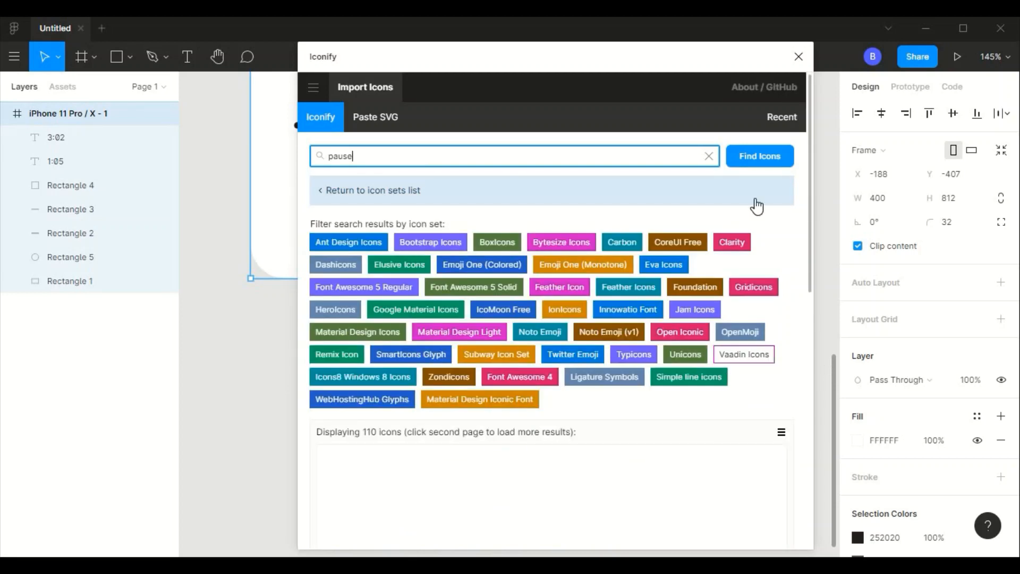
- Import the bi:pause icon from the search results and close the plugin
{"action": "left_click_drag", "start_coordinate": [809, 262], "coordinate": [823, 340]}
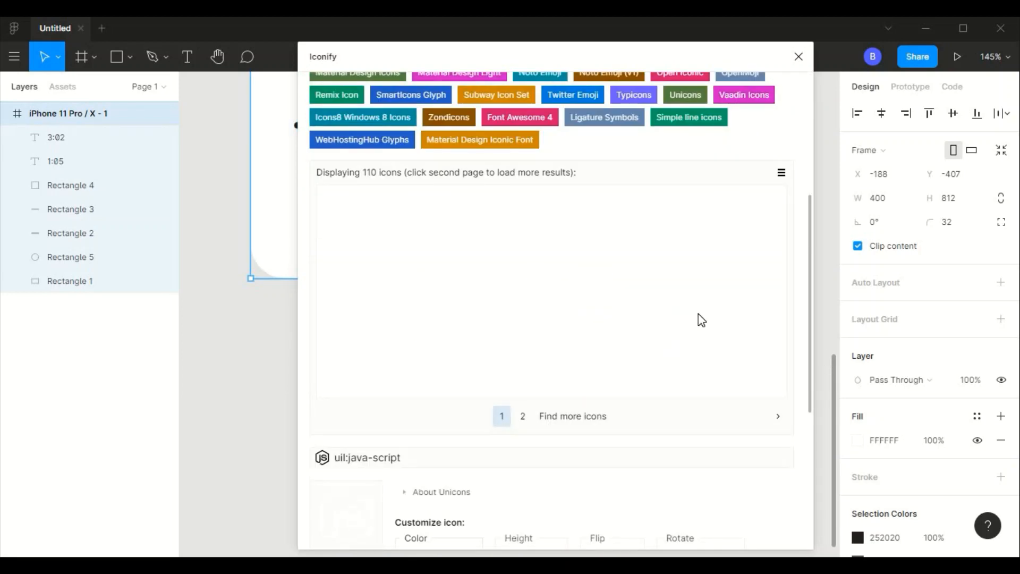
{"action": "left_click", "coordinate": [527, 216]}
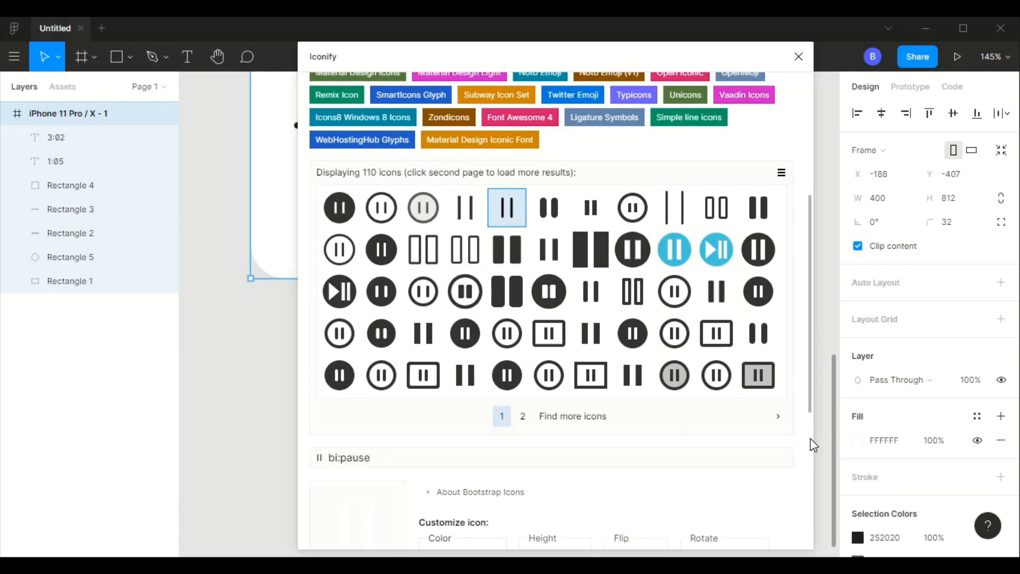
{"action": "scroll", "coordinate": [797, 478], "scroll_direction": "down", "scroll_amount": 5}
{"action": "left_click", "coordinate": [773, 514]}
{"action": "left_click", "coordinate": [798, 56]}
{"action": "left_click", "coordinate": [505, 361]}
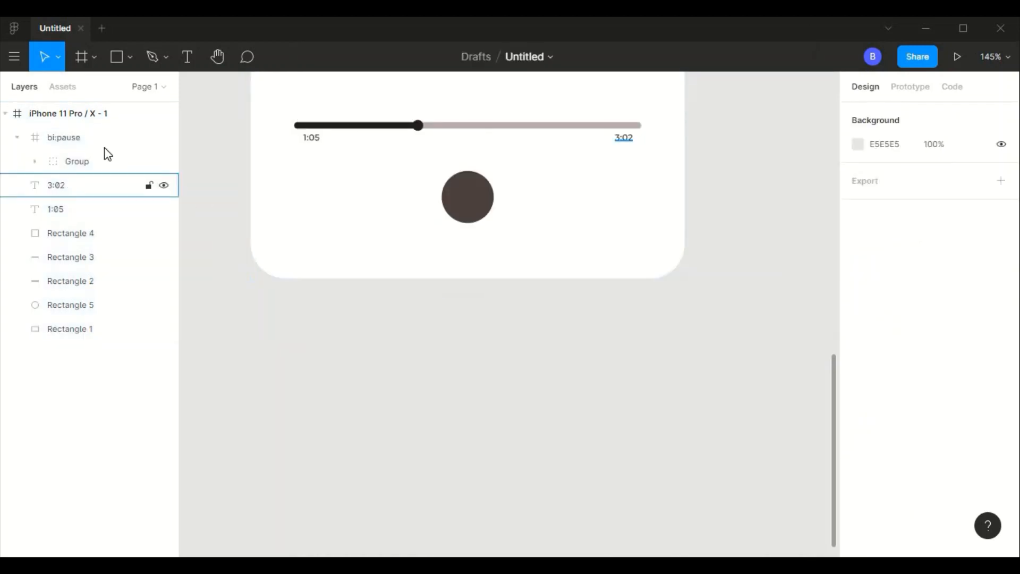
- Move the imported pause icon onto the dark circle below the progress bar and resize it to 32 × 32
{"action": "left_click", "coordinate": [100, 139]}
{"action": "scroll", "coordinate": [481, 334], "scroll_direction": "down", "scroll_amount": 5}
{"action": "left_click", "coordinate": [480, 334]}
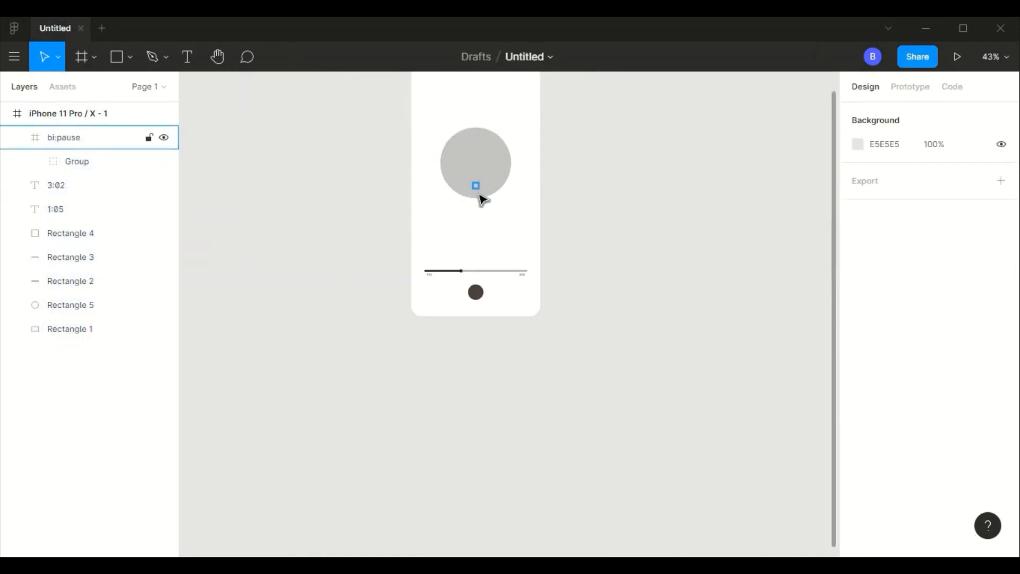
{"action": "left_click", "coordinate": [480, 195]}
{"action": "scroll", "coordinate": [501, 296], "scroll_direction": "up", "scroll_amount": 6}
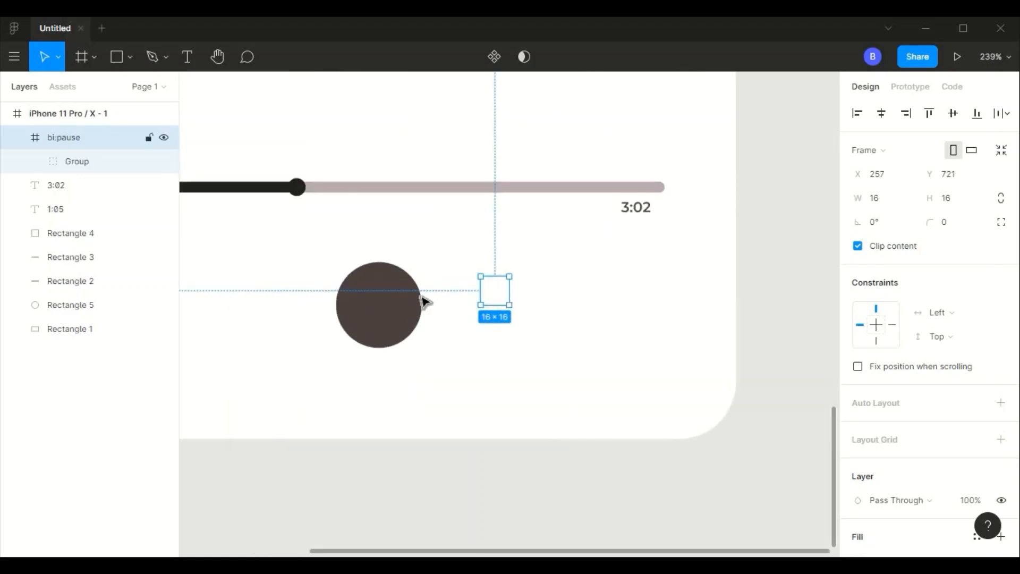
{"action": "left_click_drag", "start_coordinate": [492, 292], "coordinate": [378, 313]}
{"action": "type", "text": "32"}
{"action": "key", "text": "Return"}
{"action": "left_click", "coordinate": [523, 346]}
- Try a white inside stroke with a width of 2 on the pause icon's frame
{"action": "left_click", "coordinate": [367, 307]}
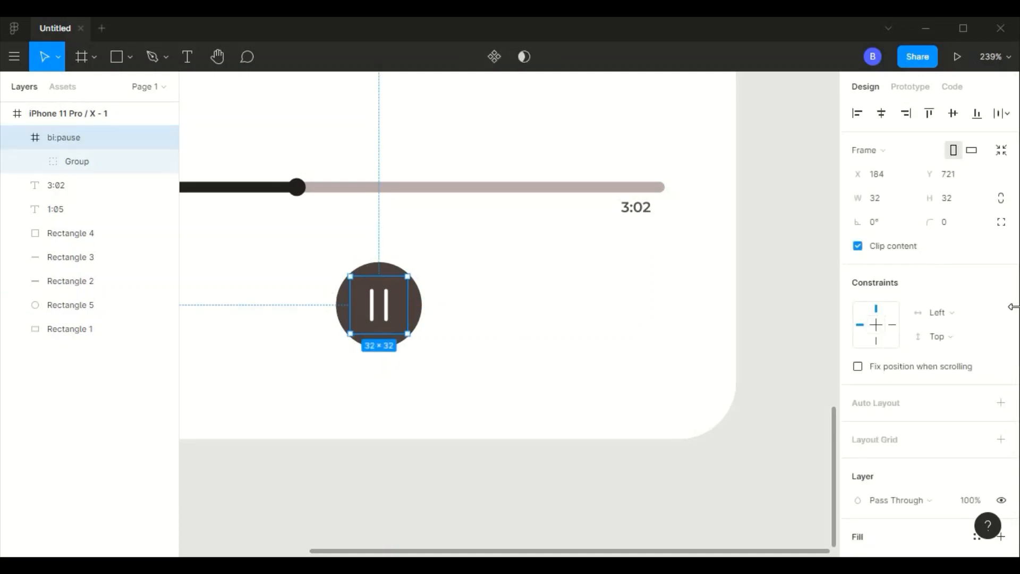
{"action": "scroll", "coordinate": [1014, 441], "scroll_direction": "down", "scroll_amount": 5}
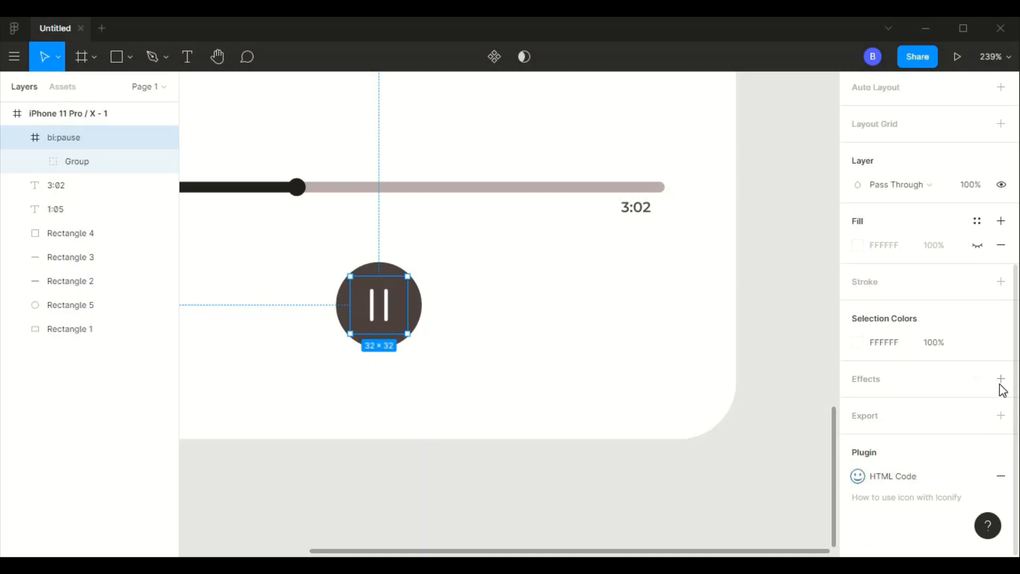
{"action": "left_click", "coordinate": [1003, 286]}
{"action": "left_click", "coordinate": [885, 329]}
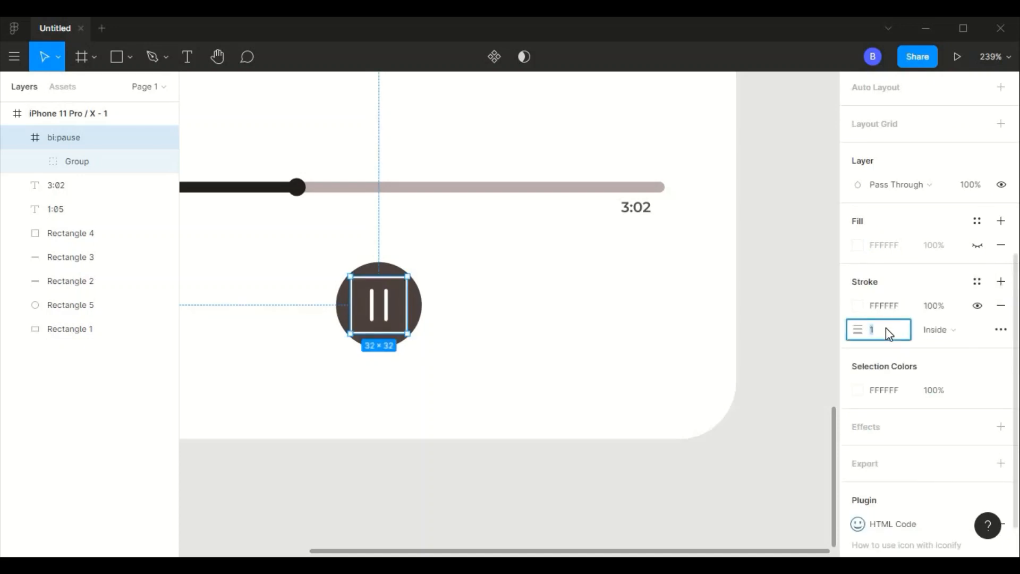
{"action": "type", "text": "2"}
{"action": "key", "text": "Tab"}
{"action": "left_click", "coordinate": [567, 301]}
- Undo the stroke on the pause icon's frame
{"action": "key", "text": "ctrl+z"}
{"action": "key", "text": "ctrl+z"}
{"action": "key", "text": "ctrl+z"}
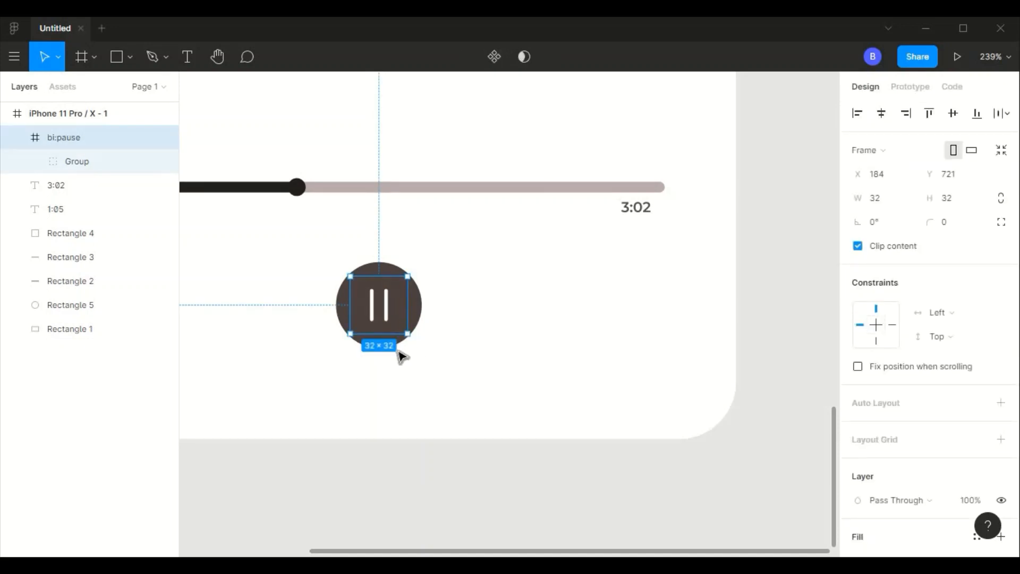
- Resize the pause icon to 36 × 36 and recentre it on the dark circle
{"action": "left_click", "coordinate": [398, 352]}
{"action": "left_click", "coordinate": [362, 318]}
{"action": "type", "text": "36"}
{"action": "key", "text": "Tab"}
{"action": "type", "text": "36"}
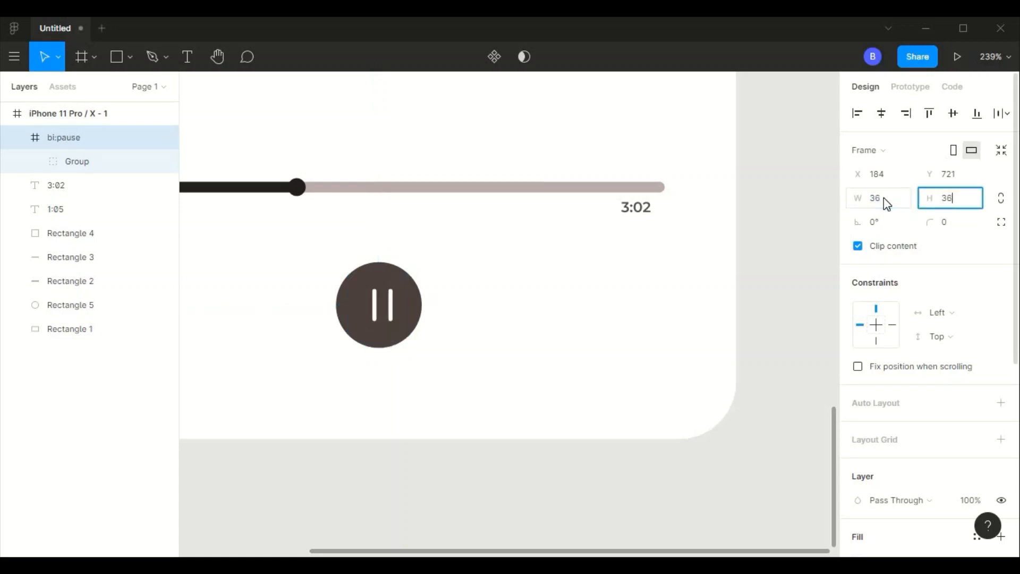
{"action": "key", "text": "Return"}
{"action": "mouse_move", "coordinate": [383, 321]}
{"action": "left_mouse_down"}
{"action": "mouse_move", "coordinate": [371, 314]}
{"action": "mouse_move", "coordinate": [382, 319]}
{"action": "left_mouse_up"}
{"action": "left_click", "coordinate": [561, 352]}
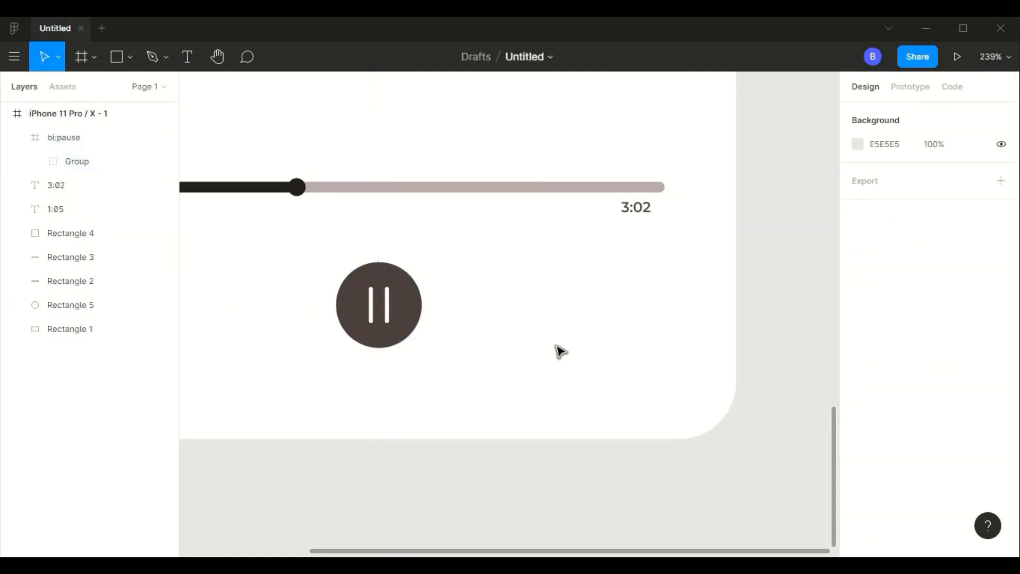
- Search Iconify for "next" and import the bx:bx-skip-next icon into the iPhone frame
{"action": "right_click", "coordinate": [514, 265]}
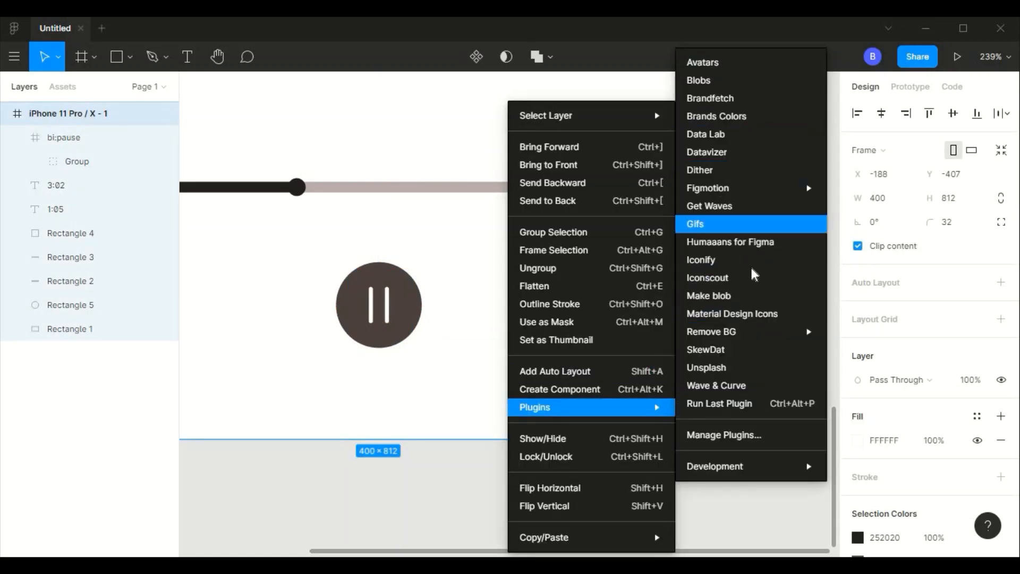
{"action": "left_click", "coordinate": [504, 143]}
{"action": "key", "text": "ctrl+a"}
{"action": "type", "text": "next"}
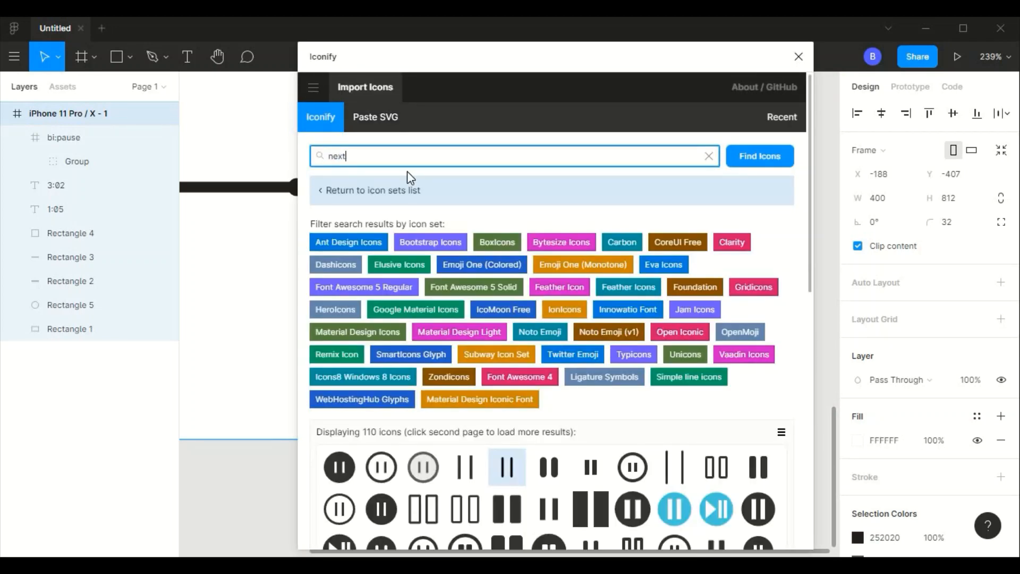
{"action": "key", "text": "Return"}
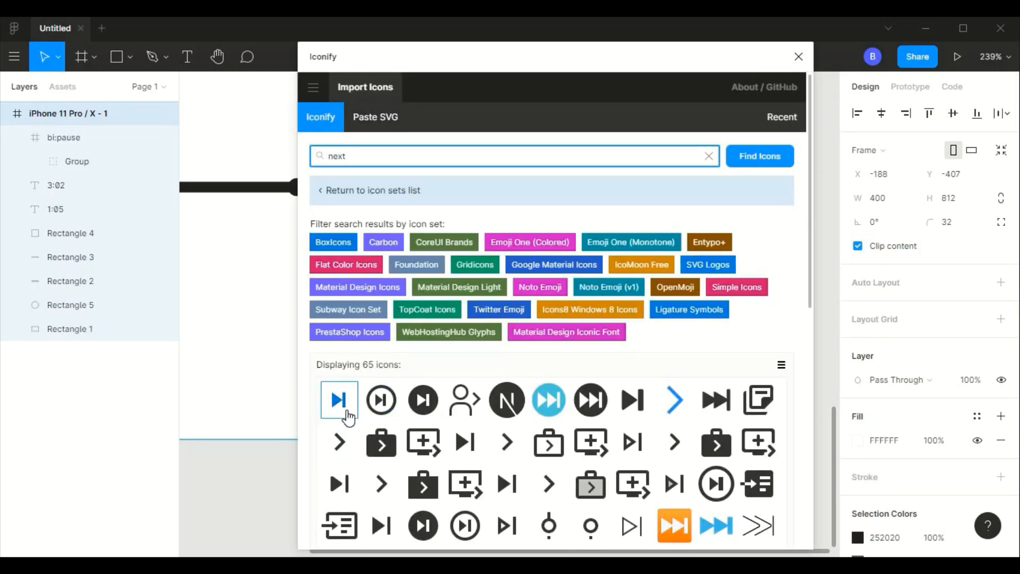
{"action": "left_click", "coordinate": [341, 407]}
{"action": "scroll", "coordinate": [818, 359], "scroll_direction": "down", "scroll_amount": 10}
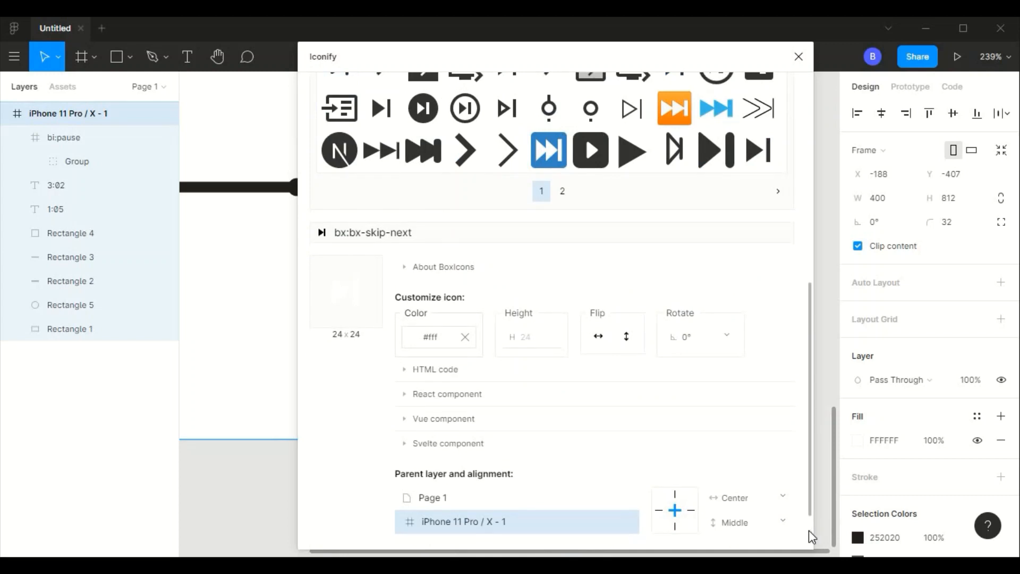
{"action": "scroll", "coordinate": [818, 537], "scroll_direction": "down", "scroll_amount": 2}
{"action": "left_click", "coordinate": [776, 516]}
{"action": "left_click", "coordinate": [799, 57]}
{"action": "left_click", "coordinate": [485, 361]}
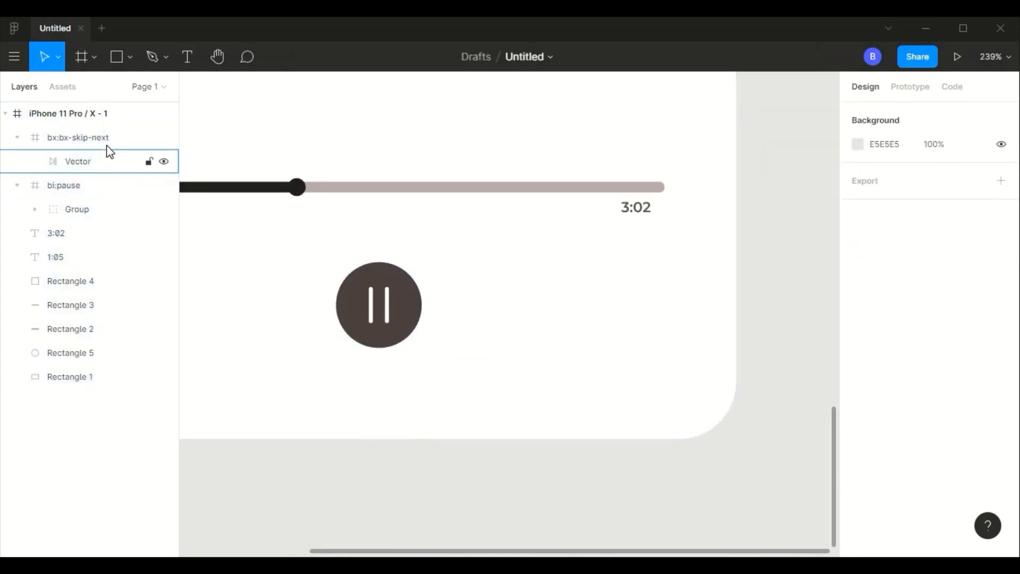
- Move the imported skip-next icon down beside the dark pause circle, at about X 268, Y 719
{"action": "left_click", "coordinate": [106, 137]}
{"action": "scroll", "coordinate": [502, 338], "scroll_direction": "down", "scroll_amount": 5}
{"action": "left_click_drag", "start_coordinate": [457, 118], "coordinate": [510, 323]}
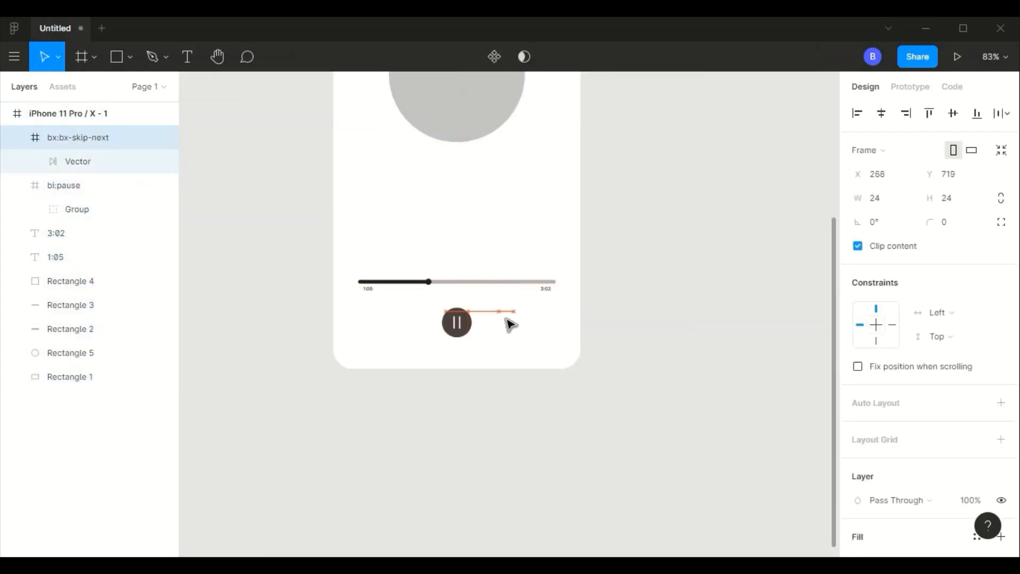
{"action": "scroll", "coordinate": [542, 353], "scroll_direction": "up", "scroll_amount": 5}
- Copy the fill colour of the dark pause circle and reselect the skip-next icon
{"action": "left_click", "coordinate": [410, 302]}
{"action": "left_click", "coordinate": [426, 309]}
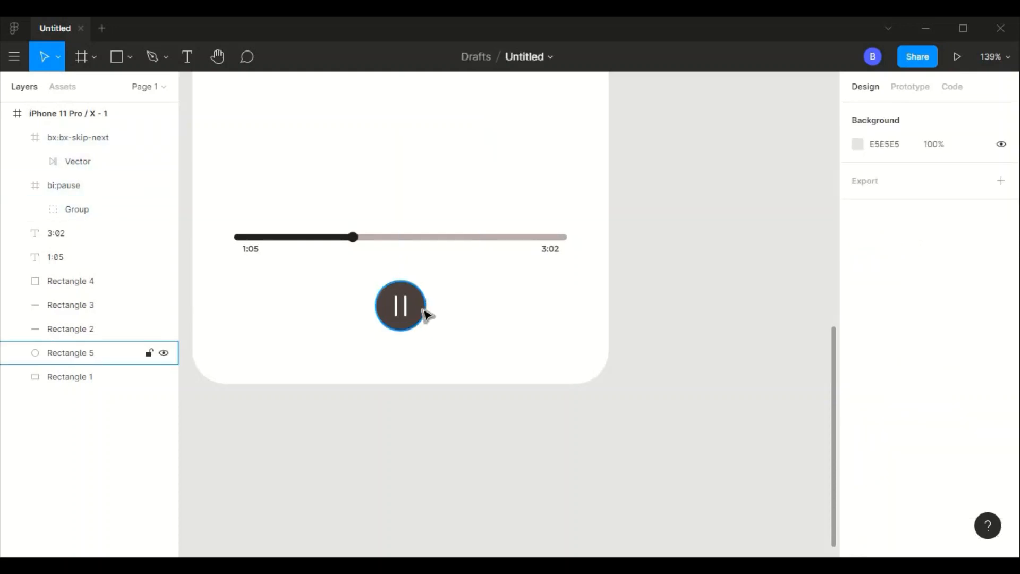
{"action": "left_click", "coordinate": [423, 310]}
{"action": "left_click", "coordinate": [472, 301]}
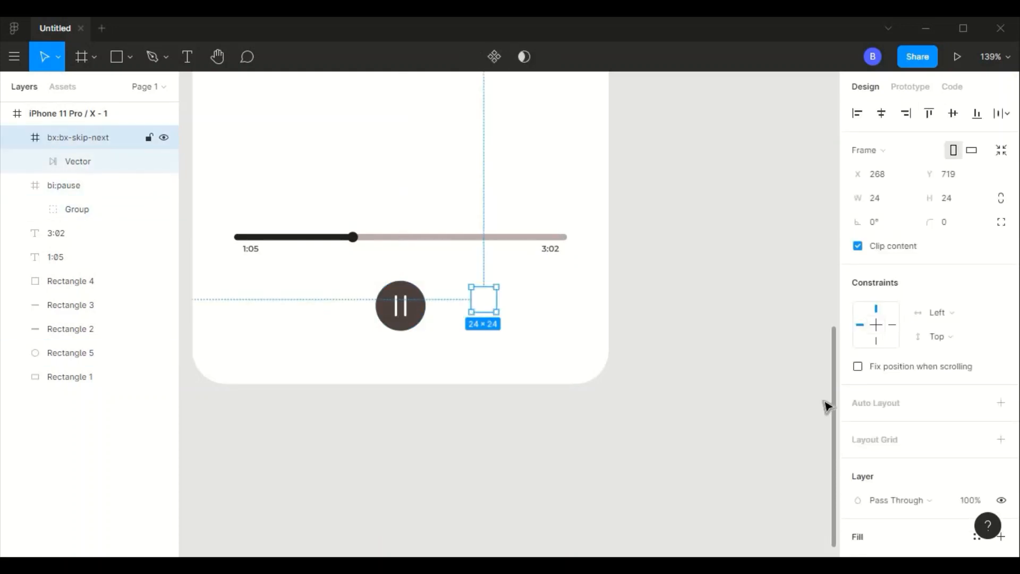
- Try the copied dark colour as the fill of the skip-next icon's frame
{"action": "scroll", "coordinate": [859, 286], "scroll_direction": "down", "scroll_amount": 5}
{"action": "left_click", "coordinate": [859, 285]}
{"action": "left_click", "coordinate": [895, 286]}
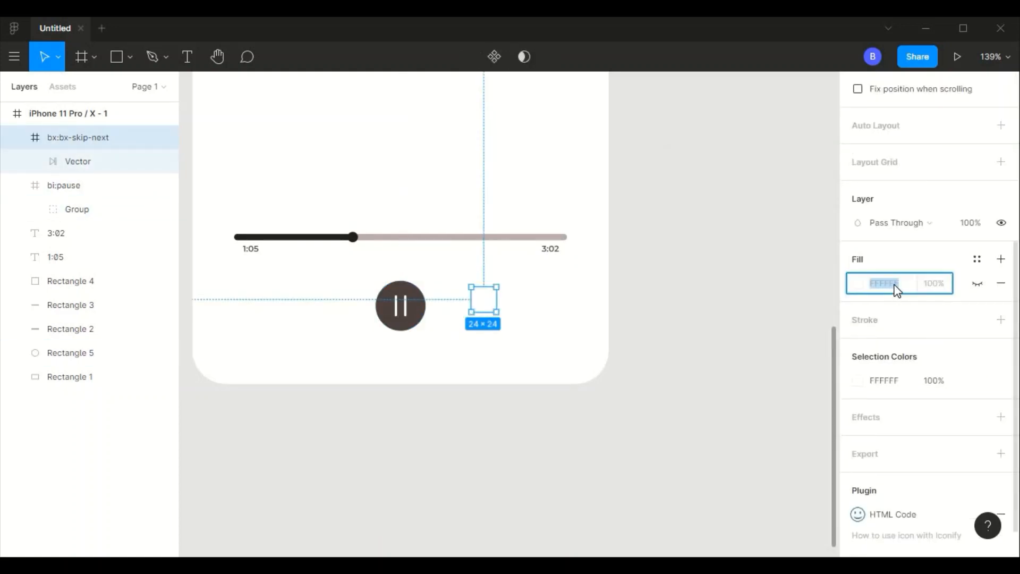
{"action": "type", "text": "4D4141"}
{"action": "key", "text": "Tab"}
{"action": "key", "text": "ctrl+z"}
- Recolour the skip-next icon to 4D4141 and remove the hidden fill from its frame
{"action": "left_click", "coordinate": [882, 387]}
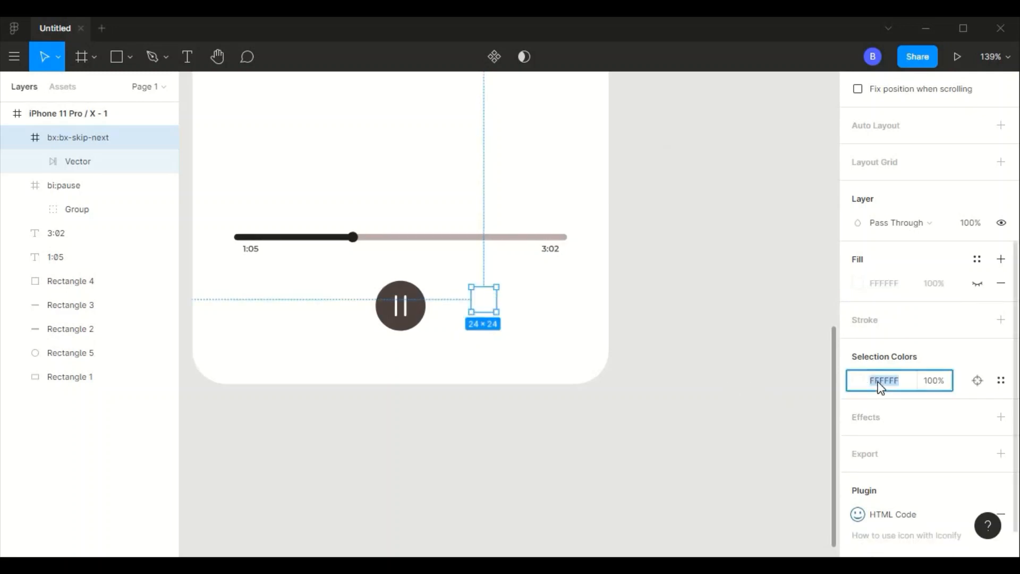
{"action": "type", "text": "4D4141"}
{"action": "left_click", "coordinate": [372, 283]}
{"action": "left_click", "coordinate": [471, 300]}
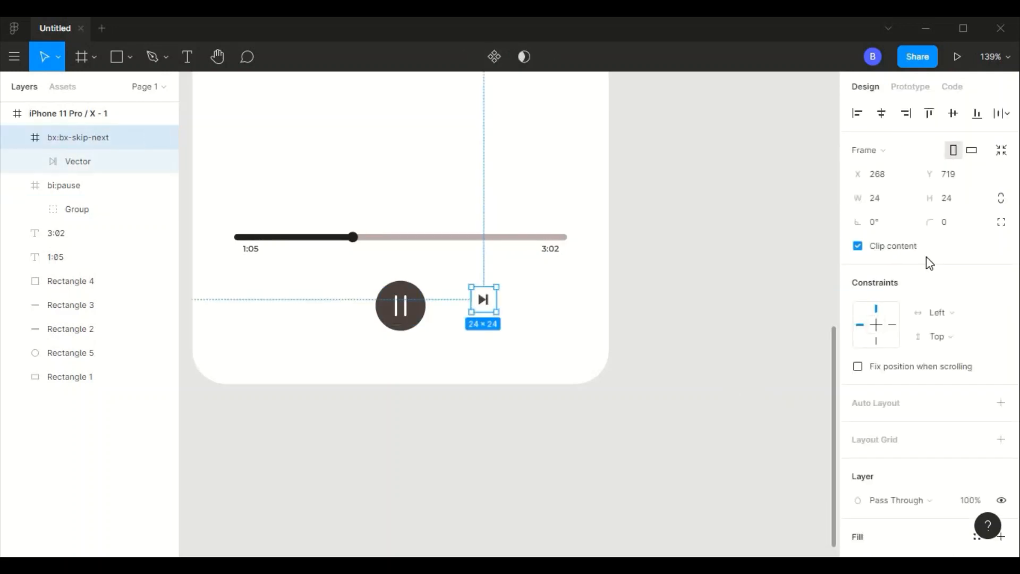
{"action": "scroll", "coordinate": [923, 294], "scroll_direction": "down", "scroll_amount": 5}
{"action": "left_click", "coordinate": [999, 311]}
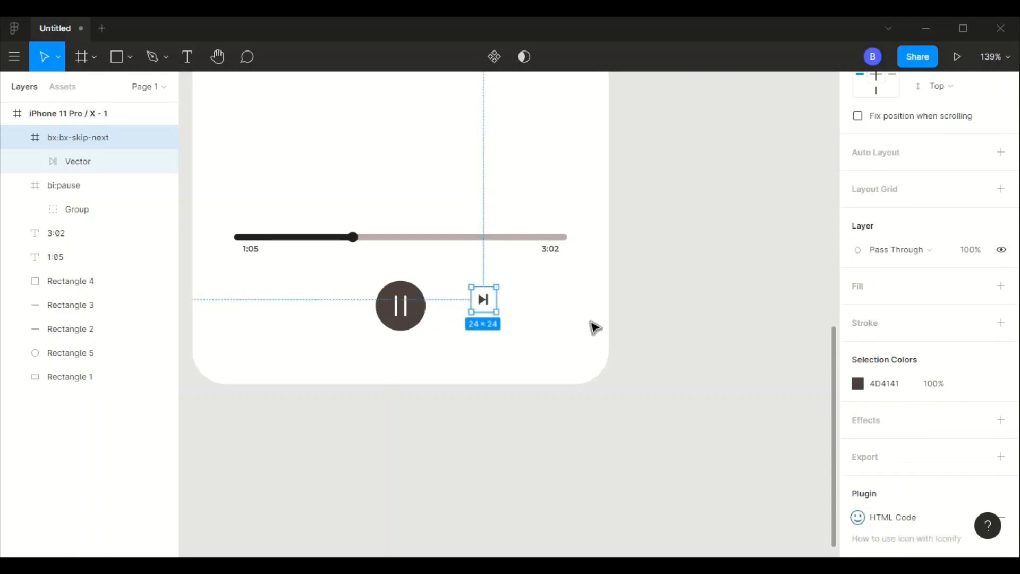
- Take the skip-next vector out of its frame and delete the empty bx:bx-skip-next frame
{"action": "left_click", "coordinate": [489, 303]}
{"action": "left_click", "coordinate": [85, 164]}
{"action": "left_click_drag", "start_coordinate": [86, 166], "coordinate": [70, 177]}
{"action": "left_click", "coordinate": [102, 141]}
{"action": "key", "text": "Delete"}
{"action": "left_click", "coordinate": [71, 136]}
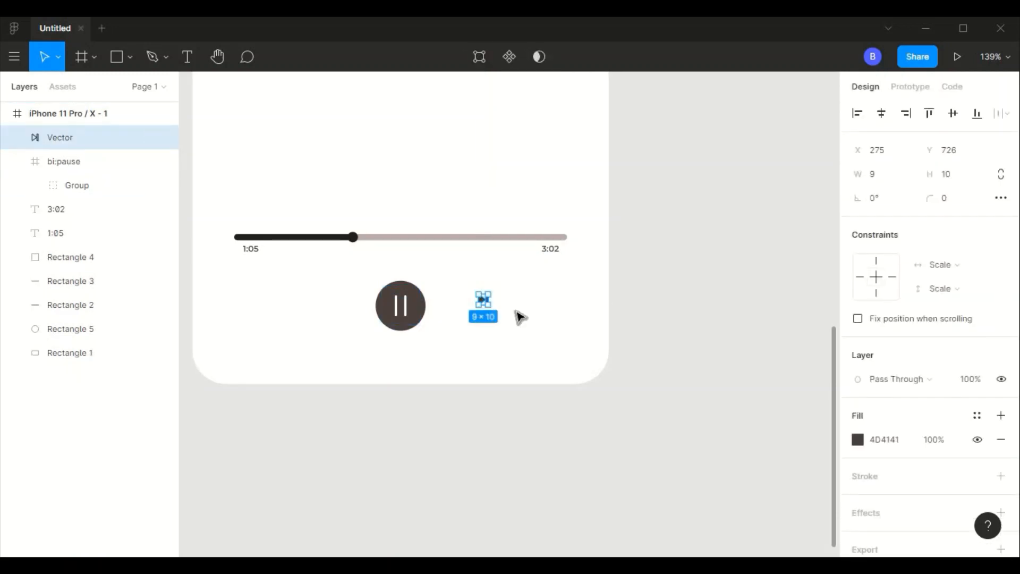
- Try a size of 32 × 36 for the skip-next vector
{"action": "left_click", "coordinate": [893, 182]}
{"action": "type", "text": "32"}
{"action": "key", "text": "Tab"}
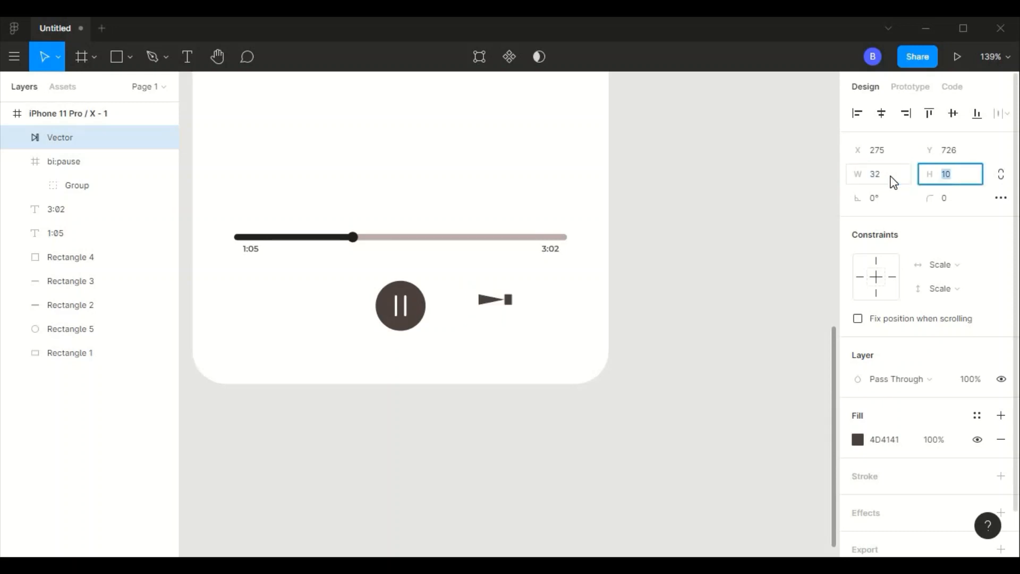
{"action": "type", "text": "36"}
{"action": "key", "text": "Tab"}
- Try a smaller size of 24 × 28 for the skip-next vector
{"action": "left_click", "coordinate": [888, 181]}
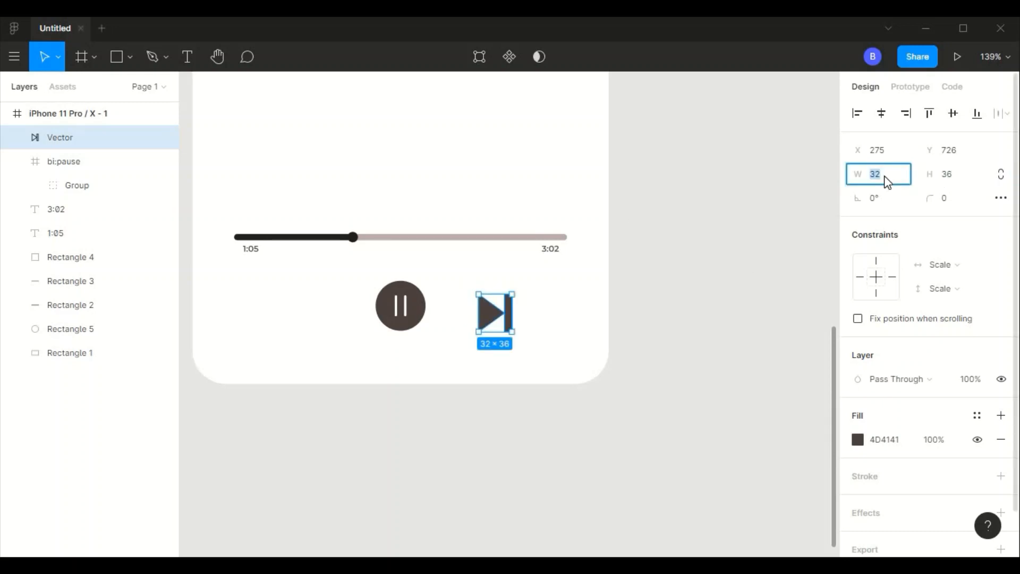
{"action": "type", "text": "24"}
{"action": "key", "text": "Tab"}
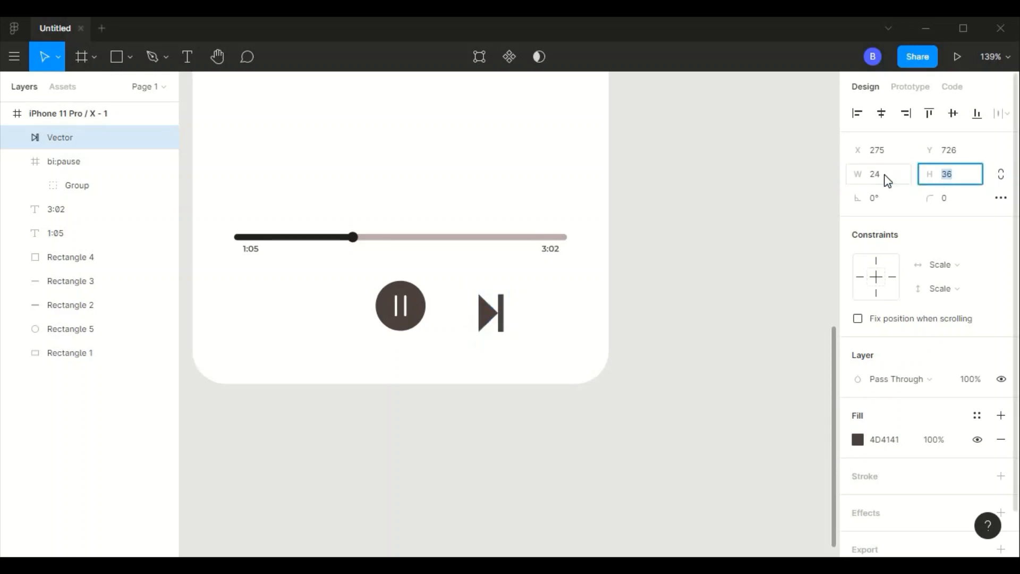
{"action": "type", "text": "28"}
{"action": "key", "text": "Tab"}
- Try the skip-next vector at 18 × 24 and shift it farther from the pause circle
{"action": "left_click", "coordinate": [887, 180]}
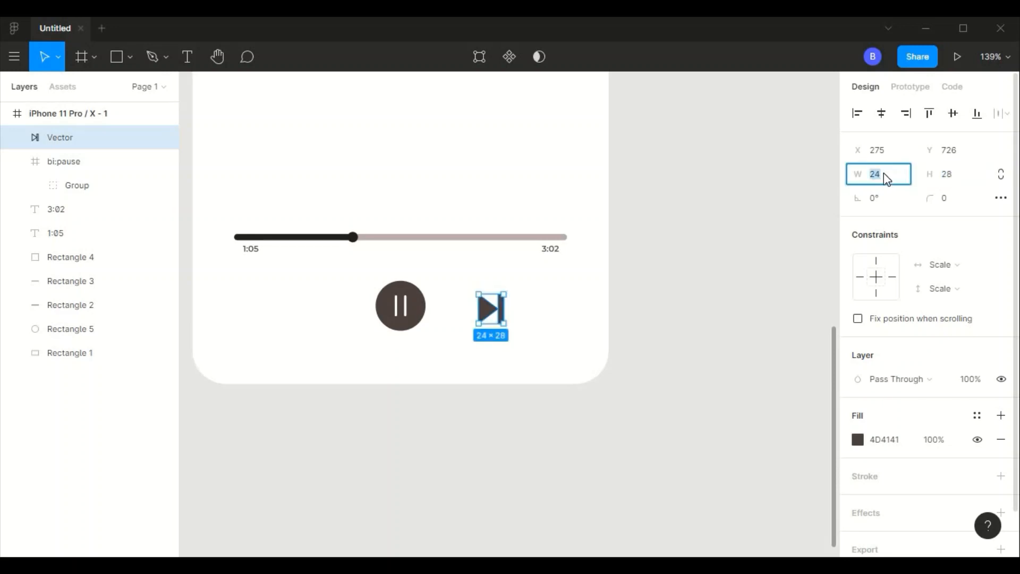
{"action": "type", "text": "18"}
{"action": "key", "text": "Tab"}
{"action": "type", "text": "24"}
{"action": "key", "text": "Tab"}
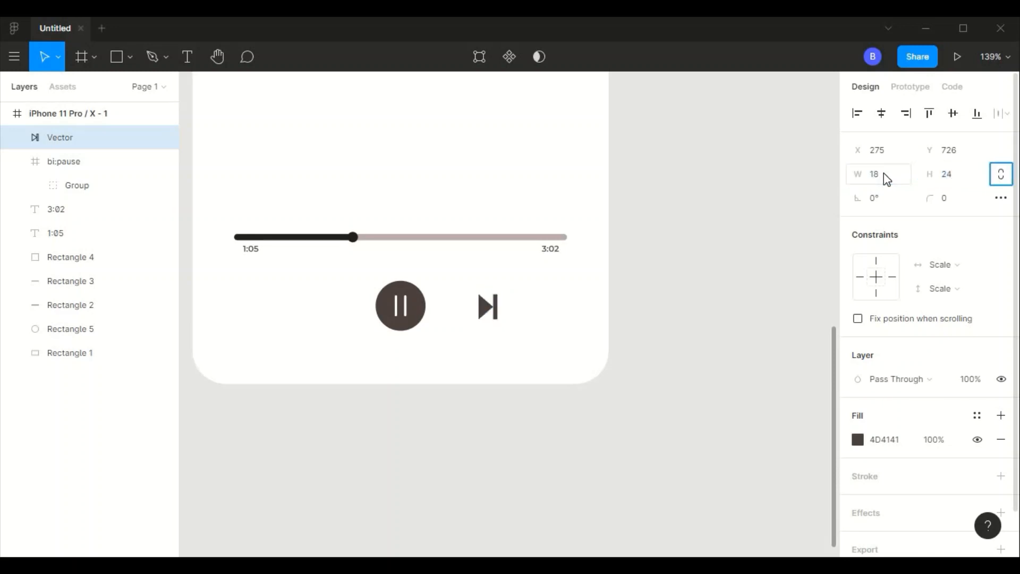
{"action": "left_click", "coordinate": [504, 372]}
{"action": "left_click_drag", "start_coordinate": [494, 314], "coordinate": [497, 313]}
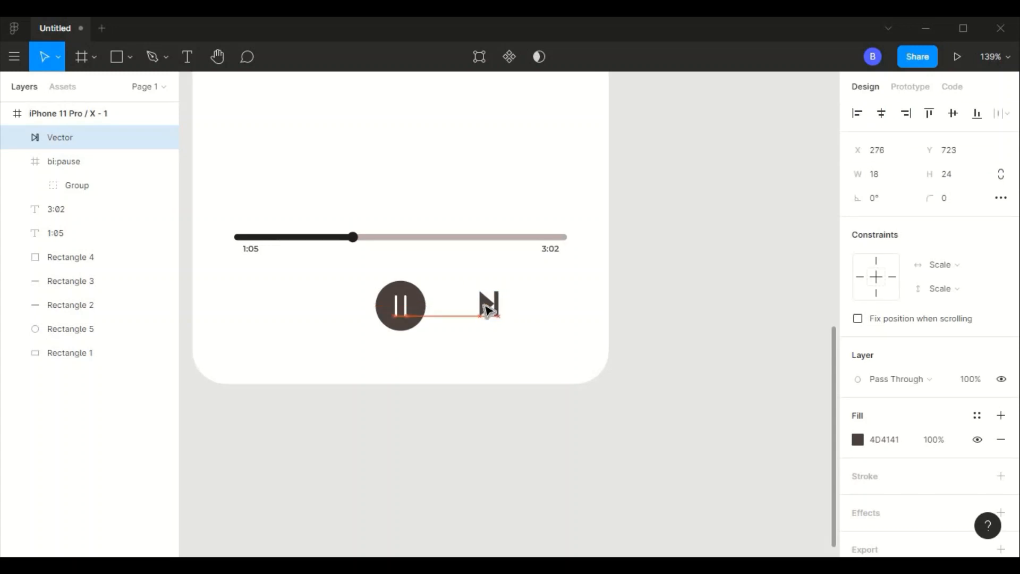
{"action": "left_click", "coordinate": [522, 314]}
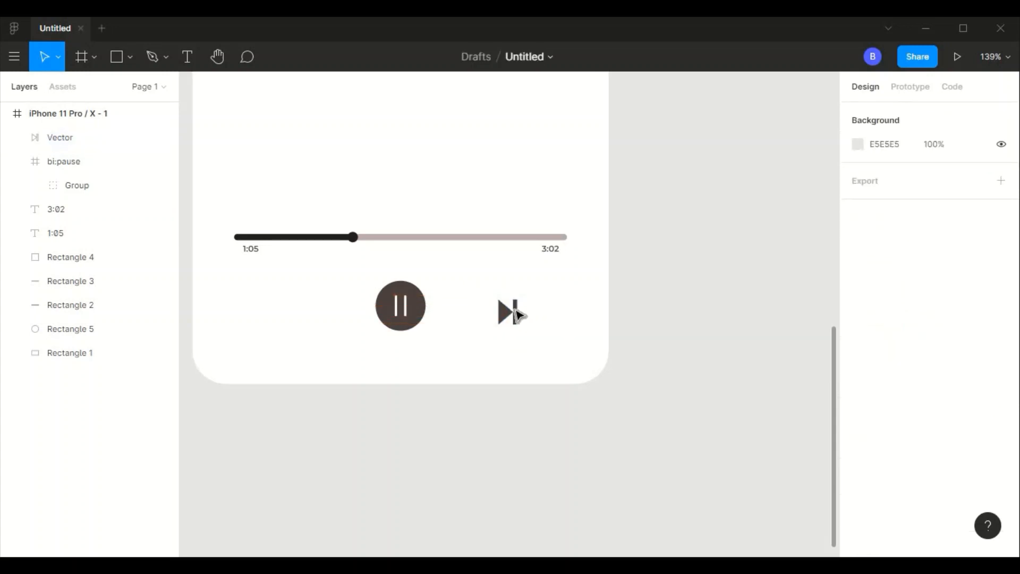
- Resize the skip-next vector to 16 × 20
{"action": "left_click", "coordinate": [515, 312]}
{"action": "left_click", "coordinate": [898, 179]}
{"action": "type", "text": "16"}
{"action": "key", "text": "Tab"}
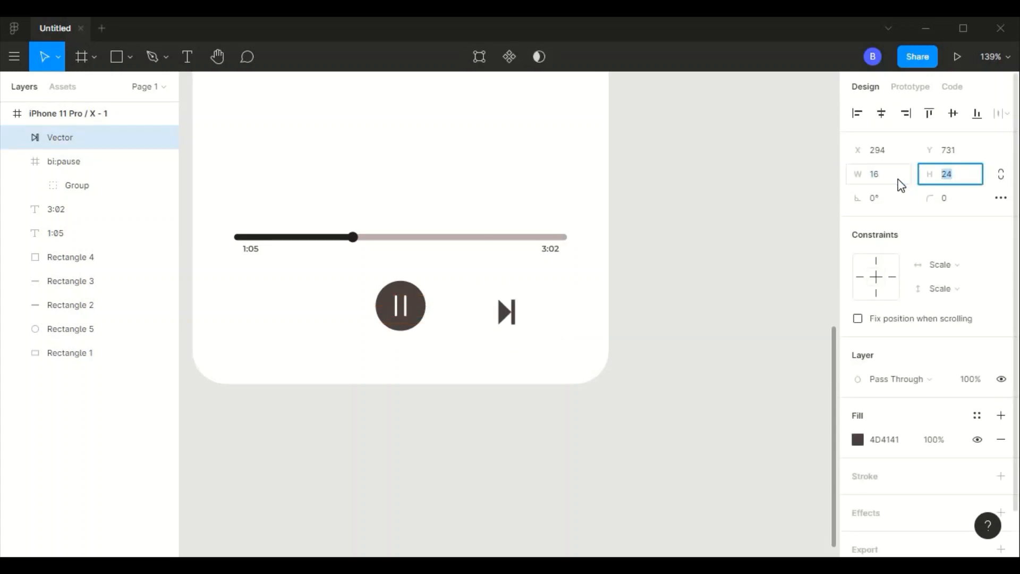
{"action": "key", "text": "Tab"}
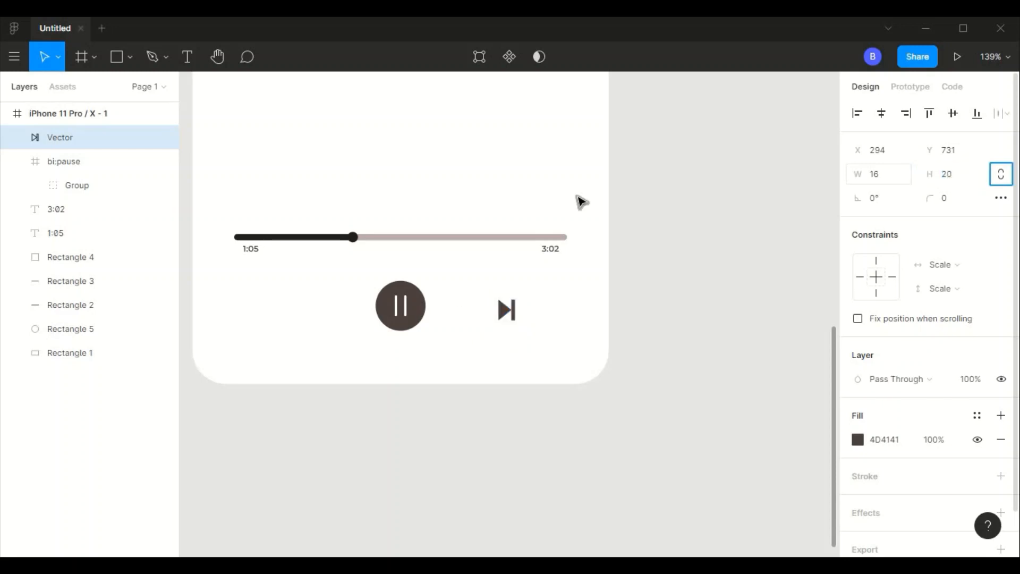
- Move the skip-next vector to X 273, Y 727 so that it lines up vertically with the pause icon
{"action": "left_click", "coordinate": [524, 310]}
{"action": "left_click", "coordinate": [505, 311]}
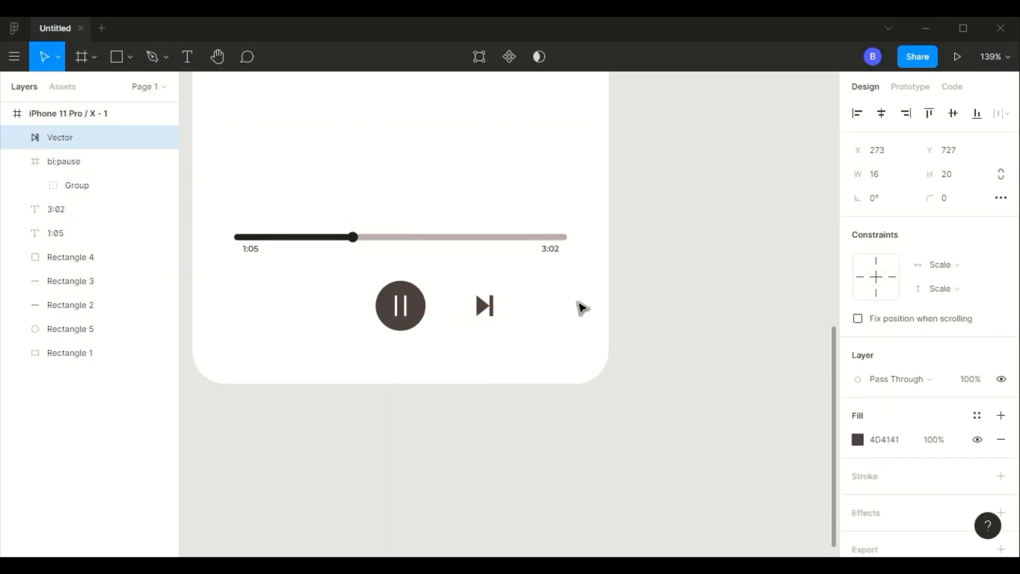
{"action": "left_click", "coordinate": [582, 308]}
{"action": "left_click", "coordinate": [484, 305]}
{"action": "left_click_drag", "start_coordinate": [521, 285], "coordinate": [367, 323]}
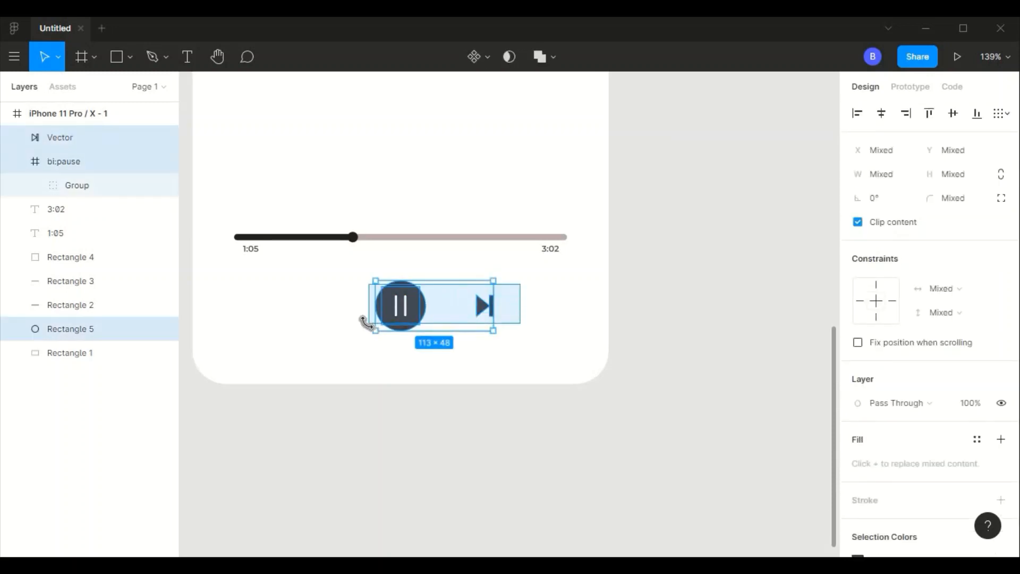
{"action": "left_click", "coordinate": [366, 322]}
- Duplicate the skip-next vector, rotate the copy 180° and place it level on the opposite side of the pause circle
{"action": "left_click", "coordinate": [483, 304]}
{"action": "key", "text": "ctrl+d"}
{"action": "left_click_drag", "start_coordinate": [483, 304], "coordinate": [291, 305]}
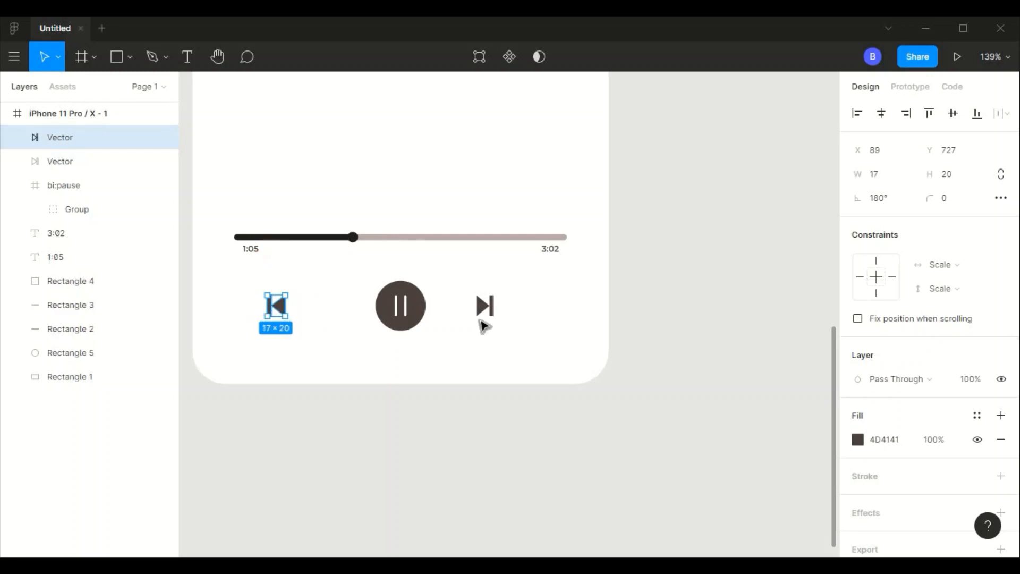
- Set the rotated previous icon's width to 16 and move it toward the pause circle, to X 122
{"action": "left_click", "coordinate": [484, 324]}
{"action": "left_click", "coordinate": [484, 306]}
{"action": "left_click", "coordinate": [277, 306]}
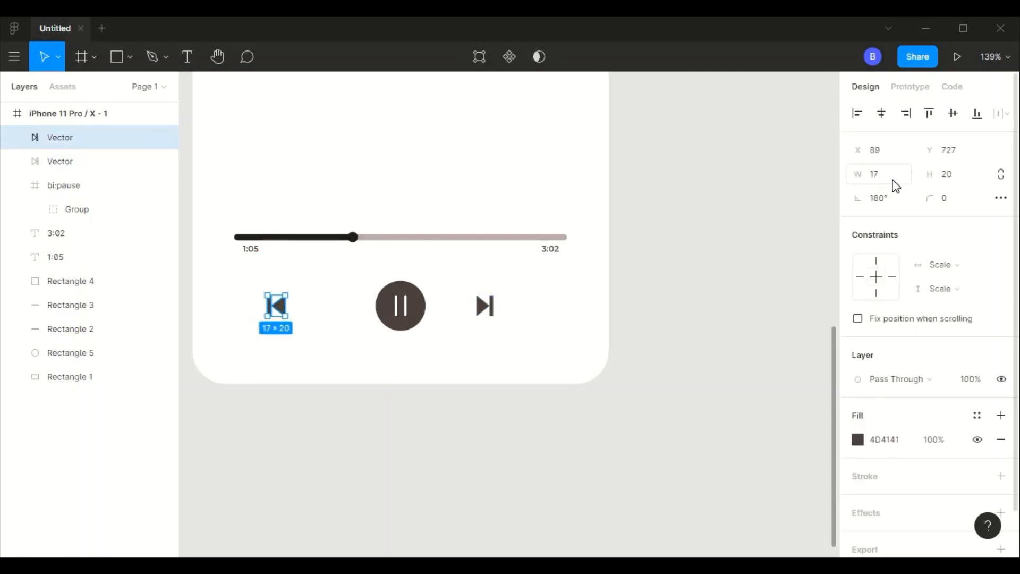
{"action": "key", "text": "Tab"}
{"action": "left_click", "coordinate": [327, 325]}
{"action": "left_click", "coordinate": [272, 308]}
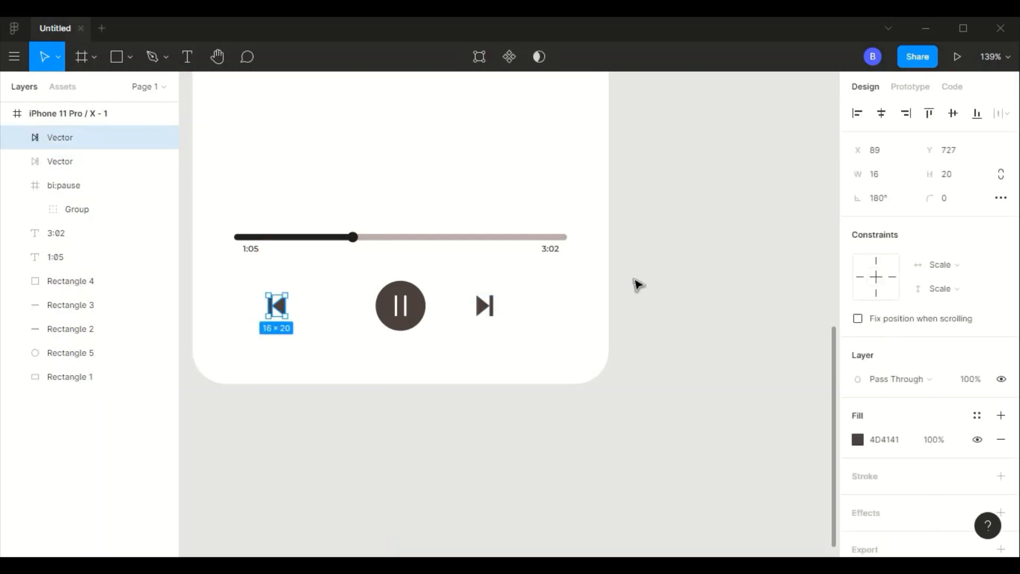
{"action": "key", "text": "shift+Right"}
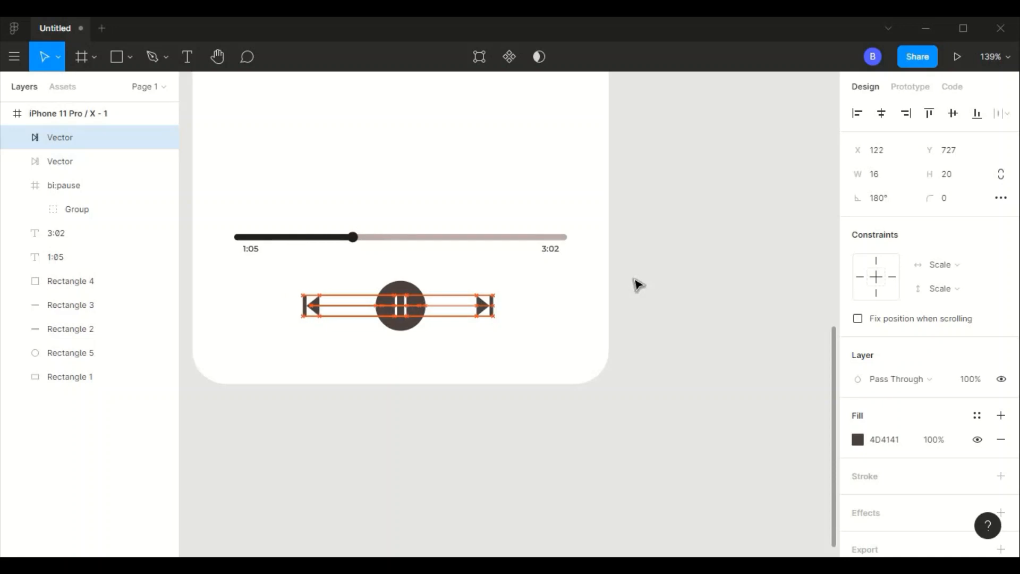
{"action": "left_click", "coordinate": [638, 285]}
- Try a rotation of 50 on the previous, pause and next controls together
{"action": "left_click_drag", "start_coordinate": [270, 278], "coordinate": [506, 323]}
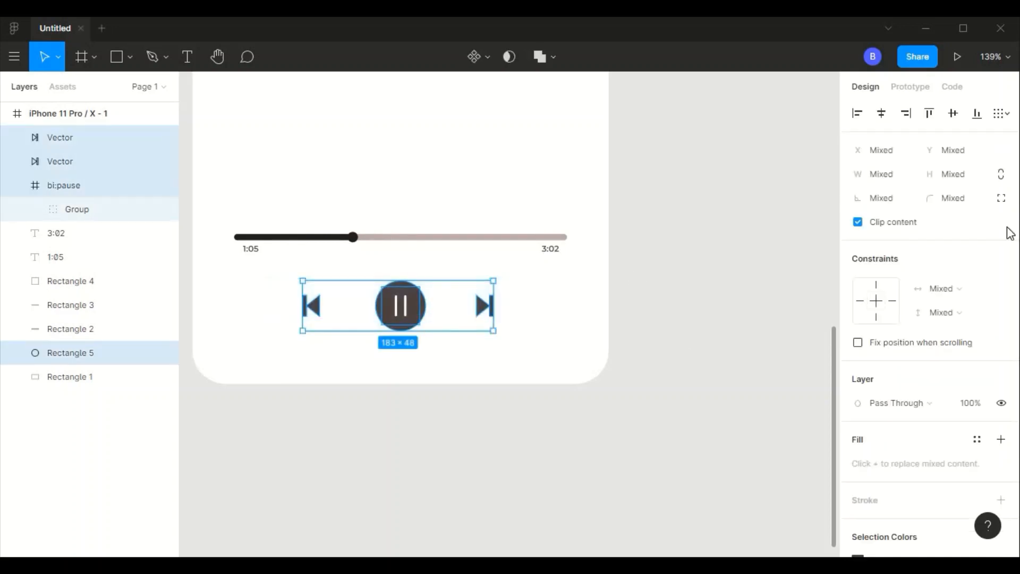
{"action": "left_click", "coordinate": [889, 202]}
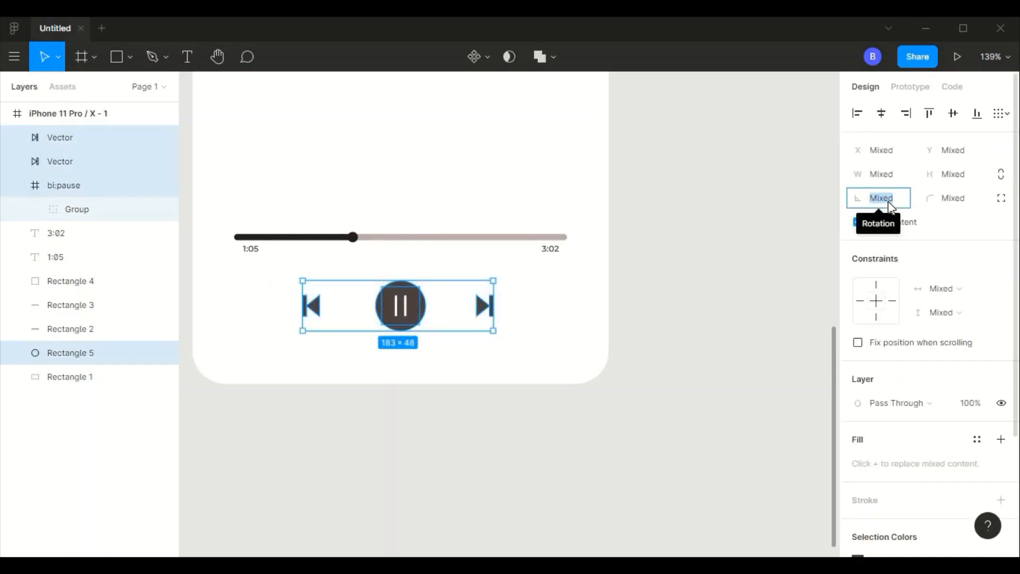
{"action": "type", "text": "50"}
{"action": "key", "text": "Tab"}
{"action": "key", "text": "ctrl+z"}
- Bring the previous and next icons closer to the pause circle, with equal gaps on both sides
{"action": "left_click", "coordinate": [547, 422]}
{"action": "scroll", "coordinate": [520, 303], "scroll_direction": "down", "scroll_amount": 5}
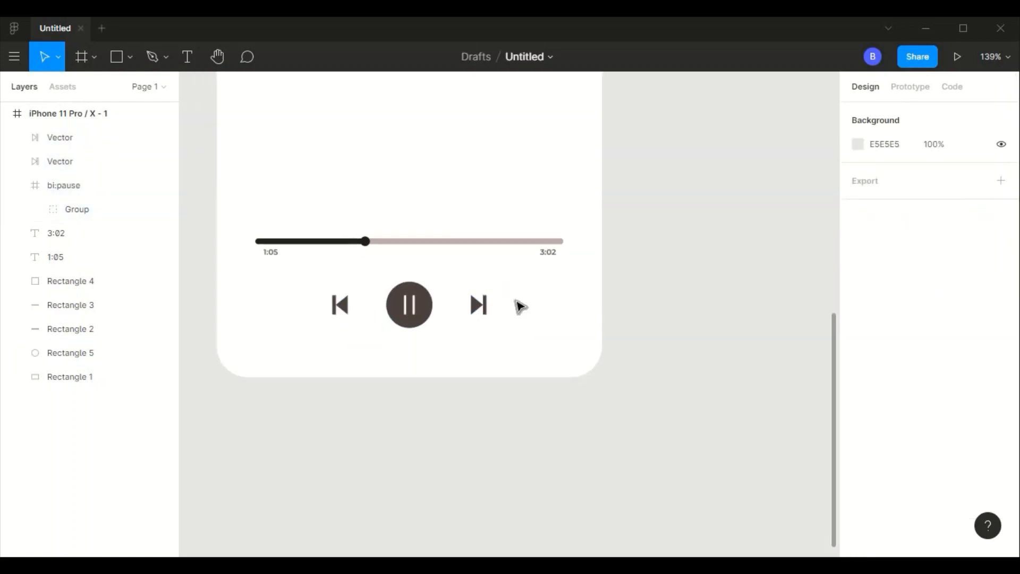
{"action": "left_click", "coordinate": [480, 295]}
{"action": "left_click", "coordinate": [583, 241]}
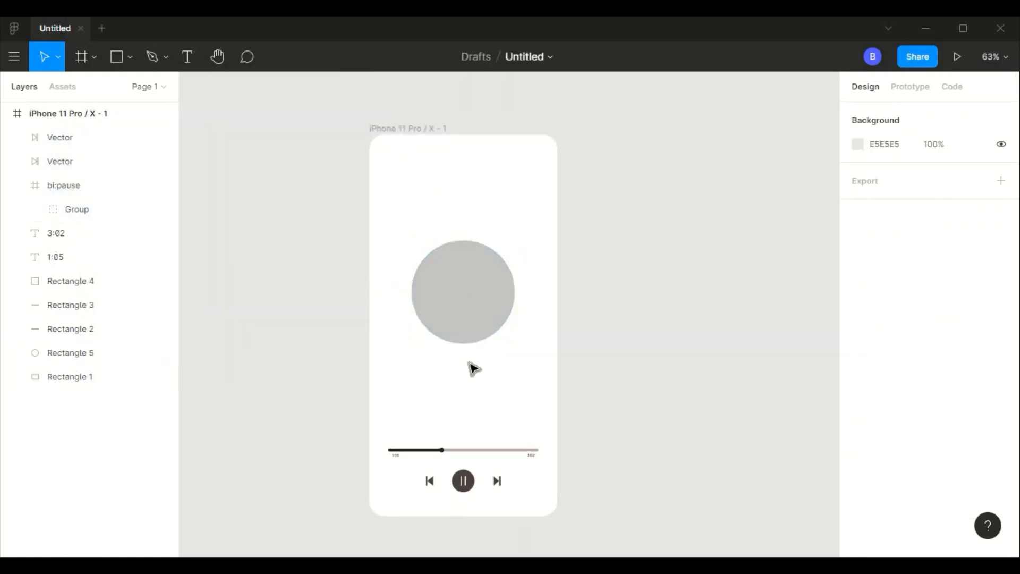
- Duplicate the 1:05 label, enlarge the copy's text box to about 182 × 25 and place it centrally above the progress bar
{"action": "scroll", "coordinate": [472, 389], "scroll_direction": "up", "scroll_amount": 5}
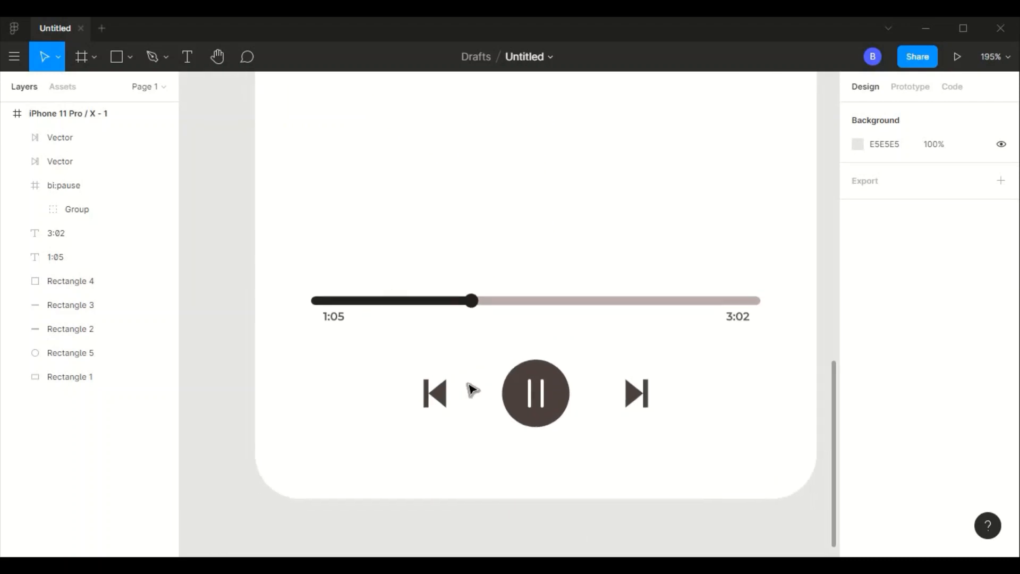
{"action": "left_click", "coordinate": [336, 320]}
{"action": "key", "text": "ctrl+d"}
{"action": "left_click_drag", "start_coordinate": [337, 321], "coordinate": [763, 266]}
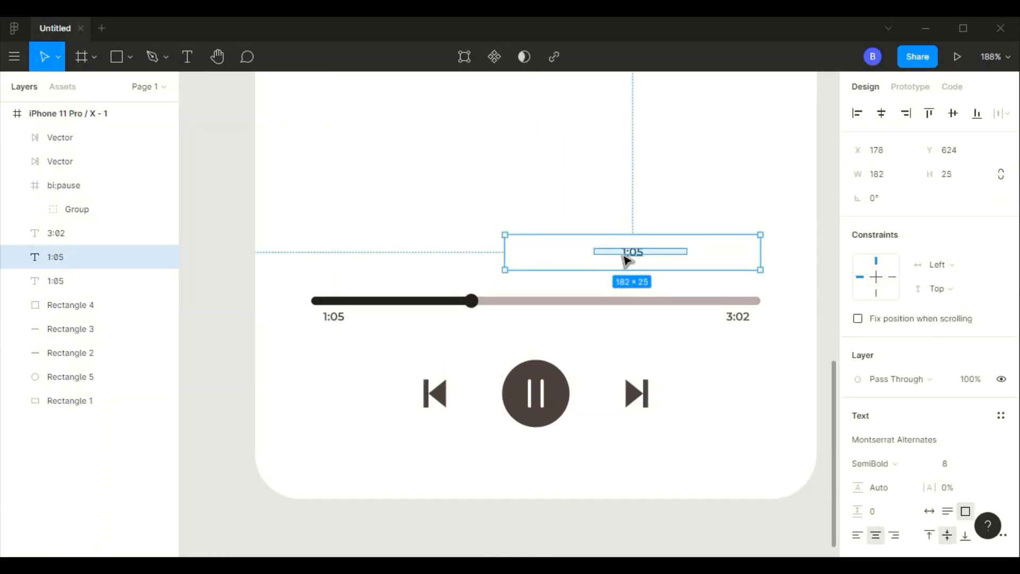
{"action": "key", "text": "Escape"}
{"action": "left_click_drag", "start_coordinate": [636, 253], "coordinate": [537, 261]}
- Resize the 1:05 text box above the progress bar to 200 × 26 and align it at X 100
{"action": "left_click", "coordinate": [905, 173]}
{"action": "type", "text": "2"}
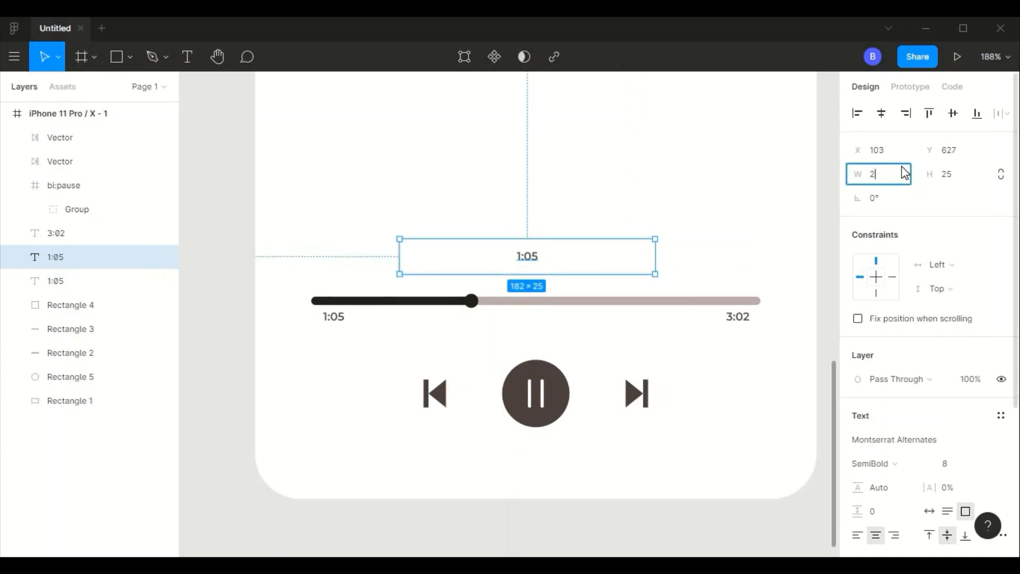
{"action": "type", "text": "00"}
{"action": "key", "text": "Tab"}
{"action": "key", "text": "Tab"}
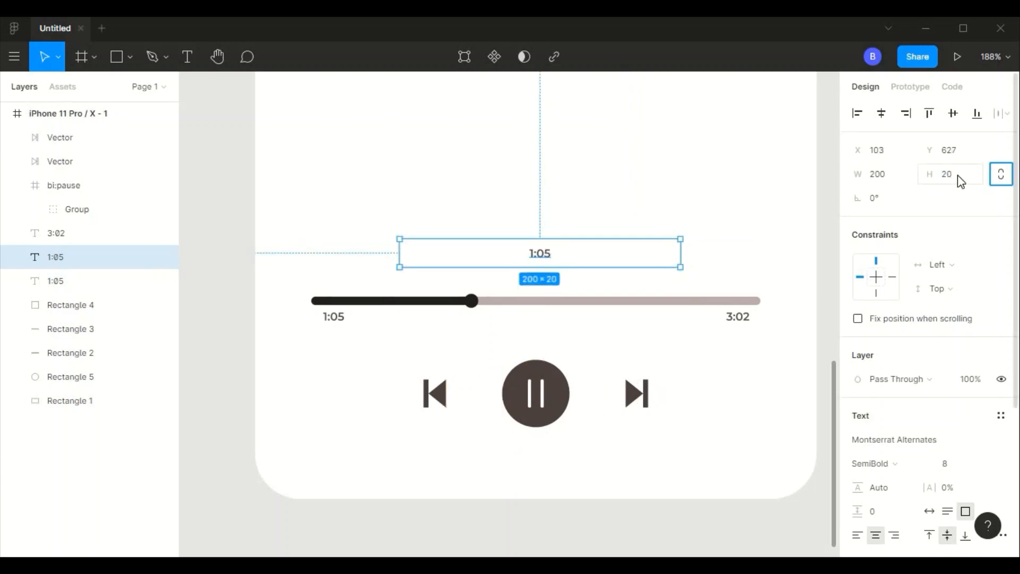
{"action": "type", "text": "26"}
{"action": "key", "text": "Tab"}
{"action": "left_click", "coordinate": [633, 178]}
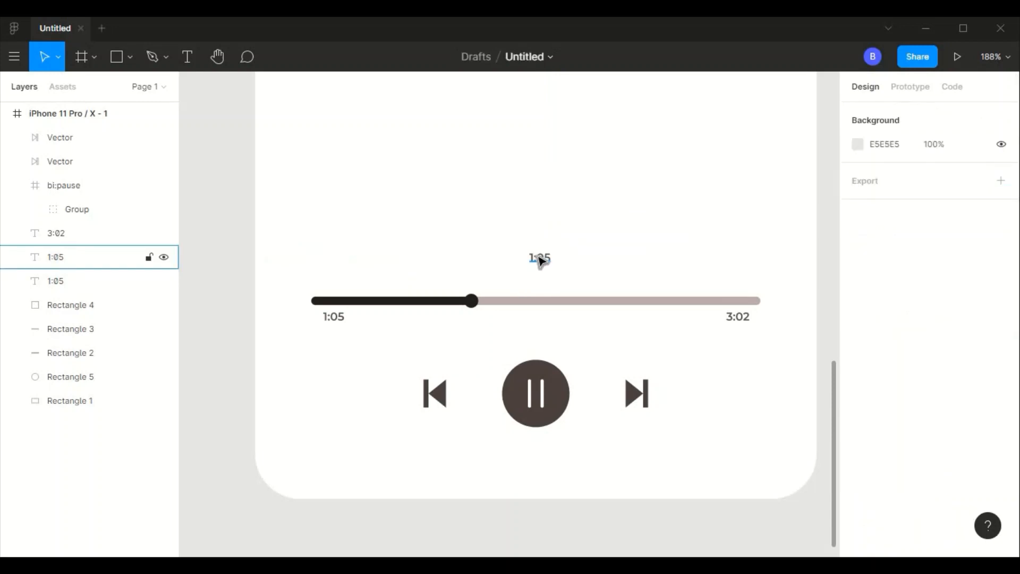
{"action": "left_click", "coordinate": [540, 257]}
{"action": "key", "text": "Left"}
{"action": "key", "text": "Left"}
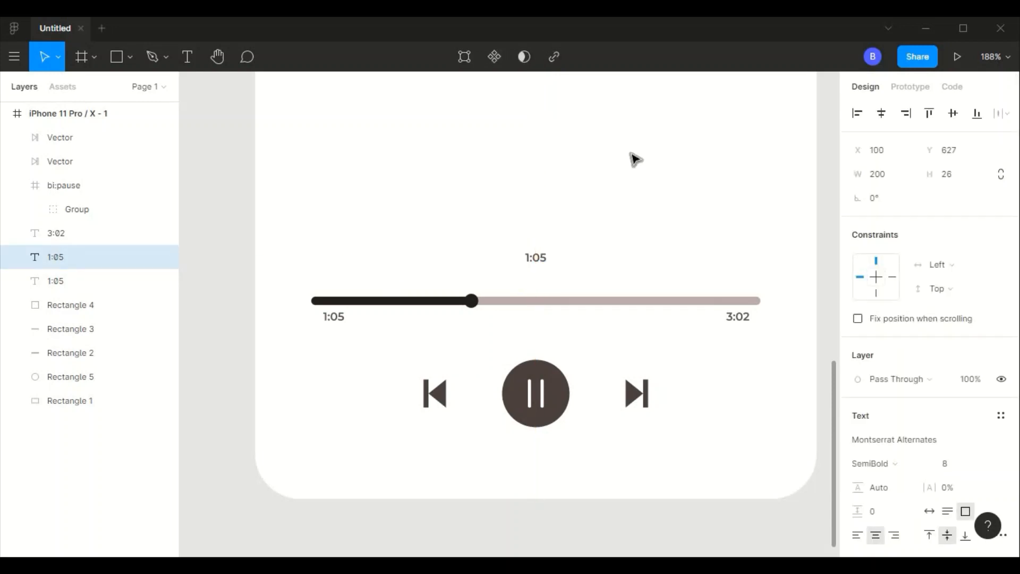
- Raise the 1:05 text box further above the progress bar, placing it at X 100, Y 606
{"action": "double_click", "coordinate": [541, 259]}
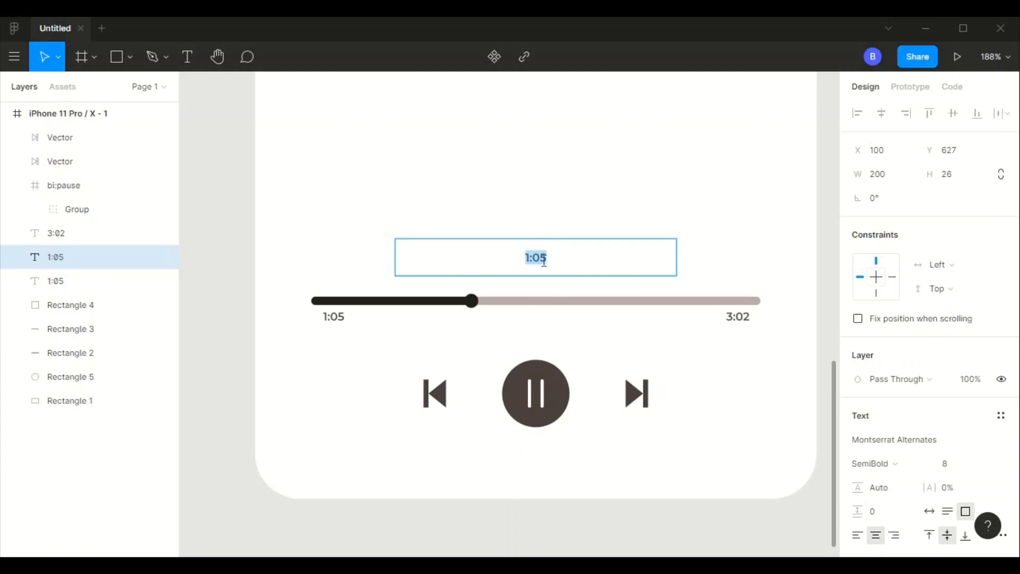
{"action": "key", "text": "Escape"}
{"action": "left_click_drag", "start_coordinate": [536, 246], "coordinate": [534, 227]}
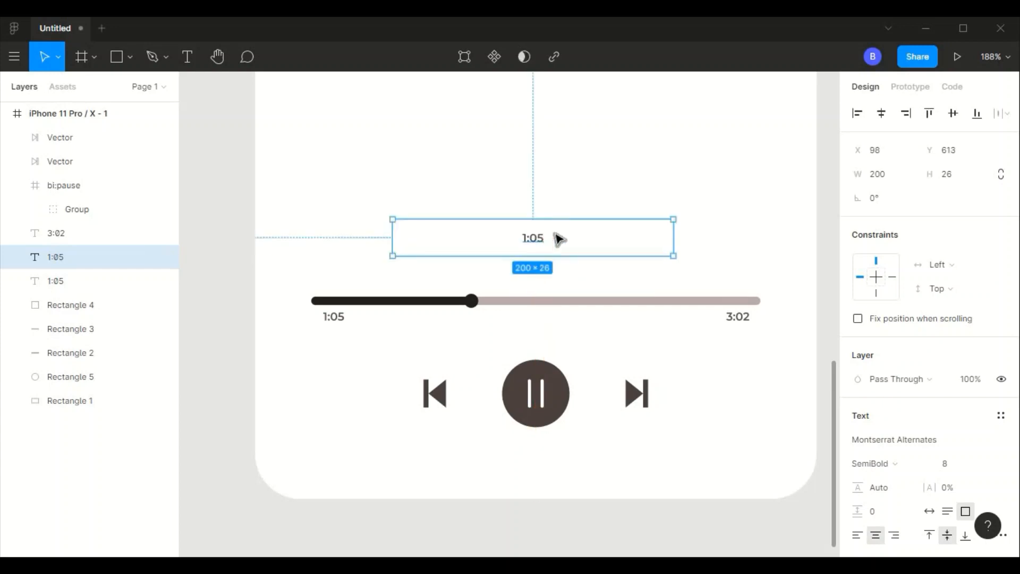
{"action": "left_click", "coordinate": [541, 214]}
{"action": "left_click", "coordinate": [537, 240]}
{"action": "key", "text": "Right"}
{"action": "key", "text": "Right"}
{"action": "key", "text": "Right"}
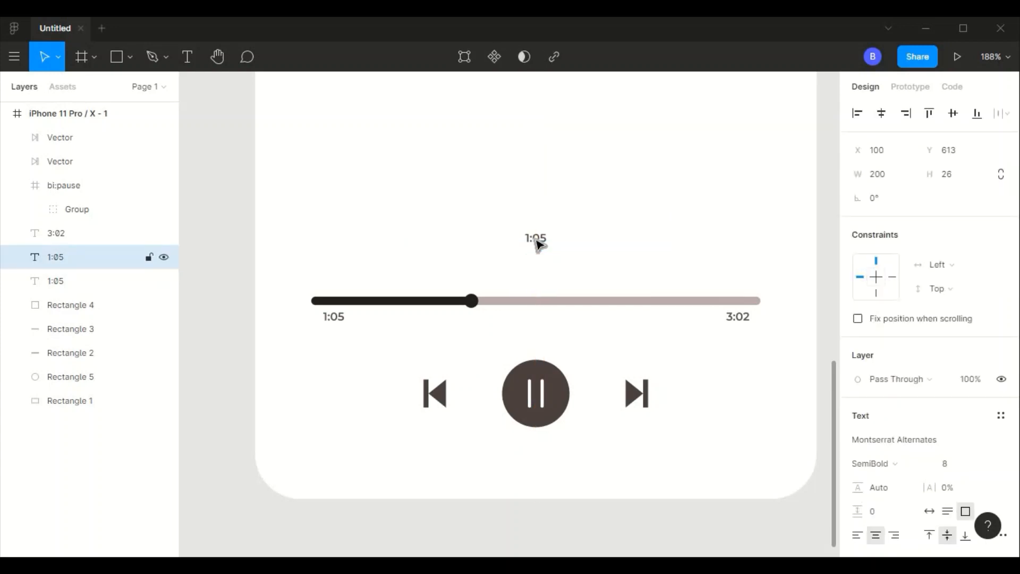
{"action": "key", "text": "Up"}
{"action": "key", "text": "Up"}
{"action": "key", "text": "Up"}
{"action": "key", "text": "Up"}
{"action": "key", "text": "Escape"}
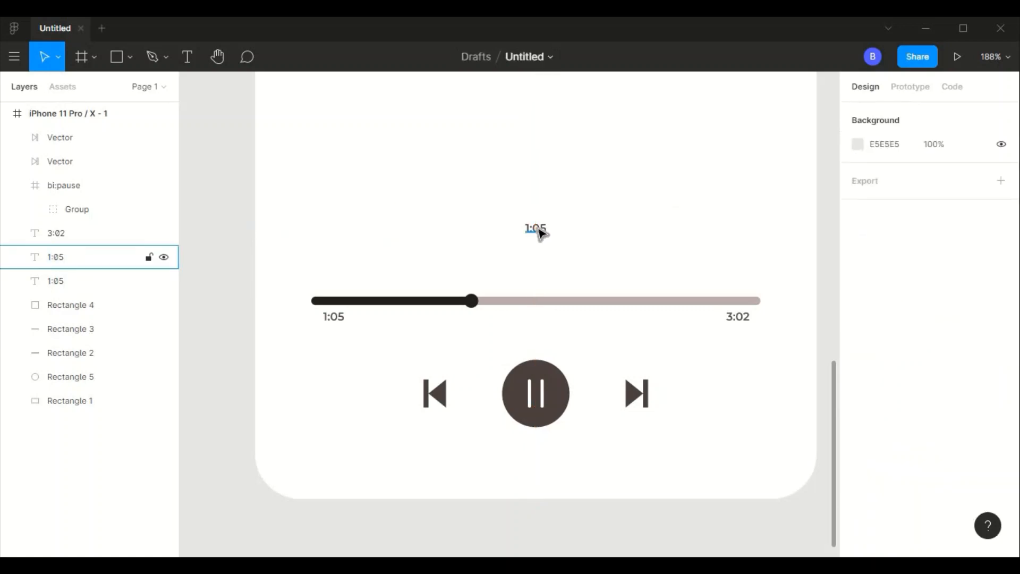
- Duplicate the centred 1:05 text box and place the copy directly beneath it at X 100, Y 632
{"action": "left_click", "coordinate": [538, 228]}
{"action": "key", "text": "ctrl+d"}
{"action": "left_click_drag", "start_coordinate": [538, 228], "coordinate": [537, 265]}
{"action": "key", "text": "Escape"}
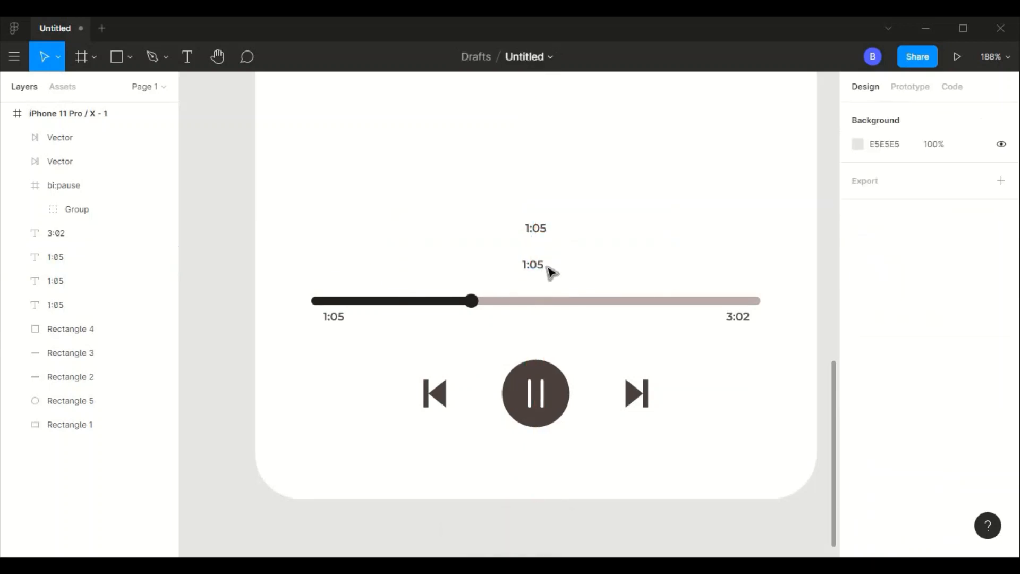
{"action": "left_click", "coordinate": [548, 270]}
{"action": "key", "text": "Up"}
{"action": "key", "text": "Up"}
{"action": "key", "text": "Down"}
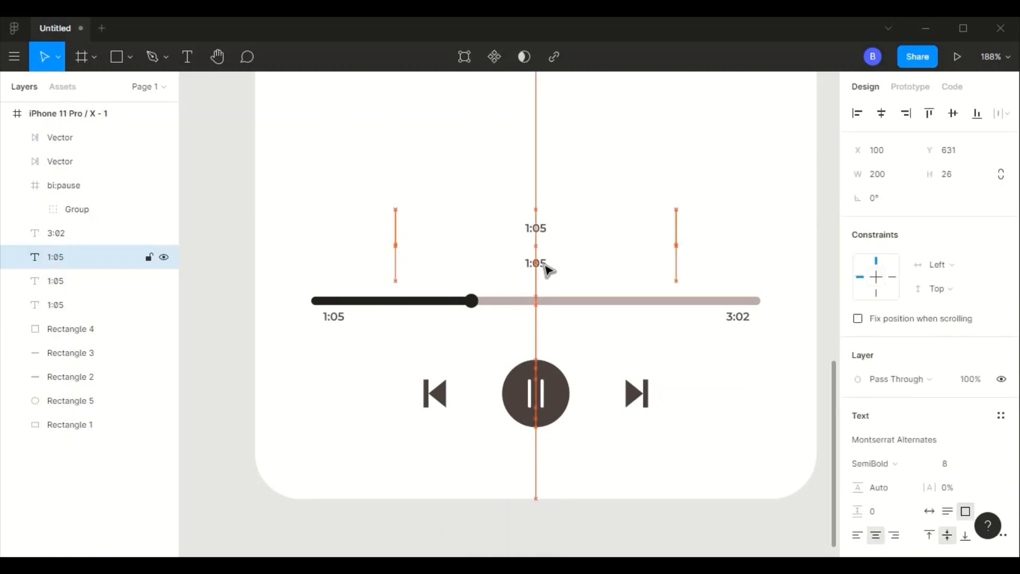
- Change the upper centred text to "Shadow" and set its weight to Bold
{"action": "left_click", "coordinate": [538, 234]}
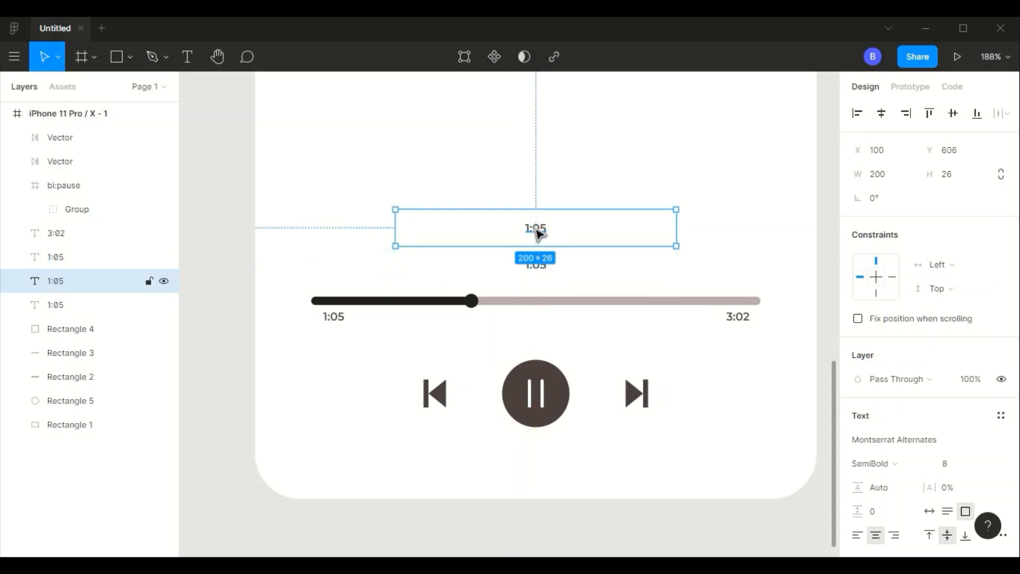
{"action": "double_click", "coordinate": [536, 229]}
{"action": "type", "text": "s"}
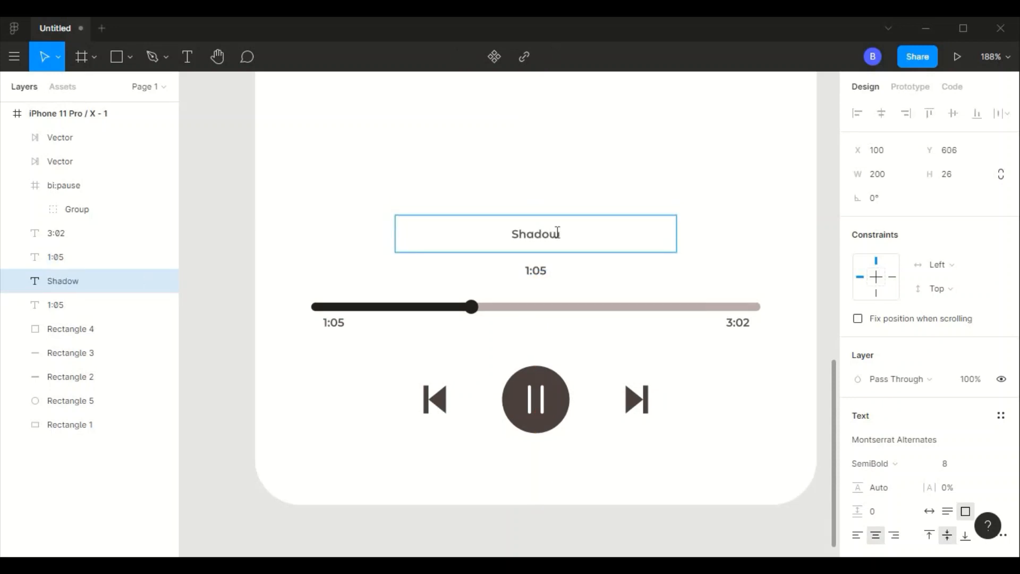
{"action": "key", "text": "ctrl+a"}
{"action": "left_click", "coordinate": [897, 465]}
{"action": "left_click", "coordinate": [877, 323]}
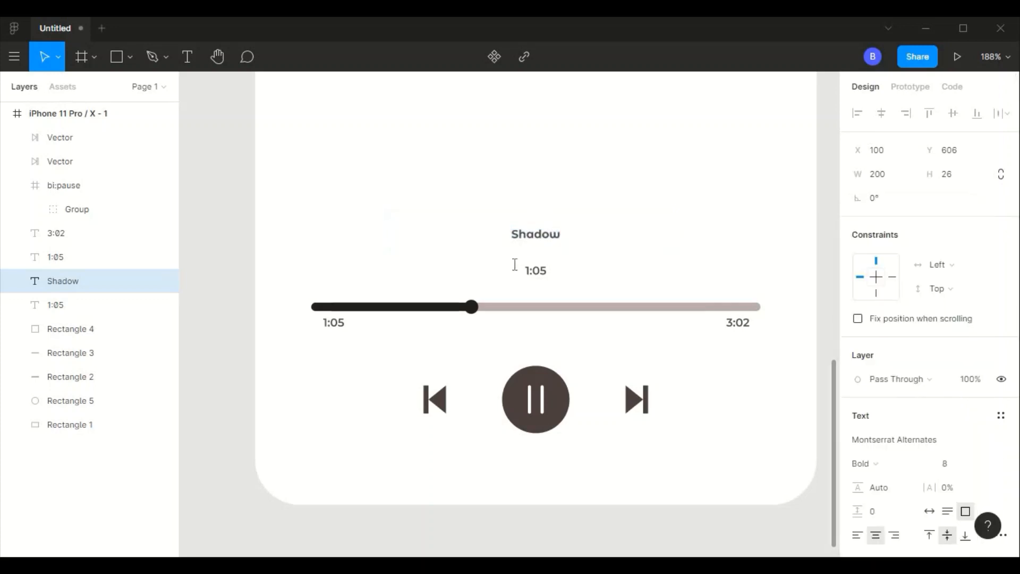
- Replace the lower centred 1:05 text with "Triplo Max"
{"action": "double_click", "coordinate": [538, 272]}
{"action": "type", "text": "Triplo Ma"}
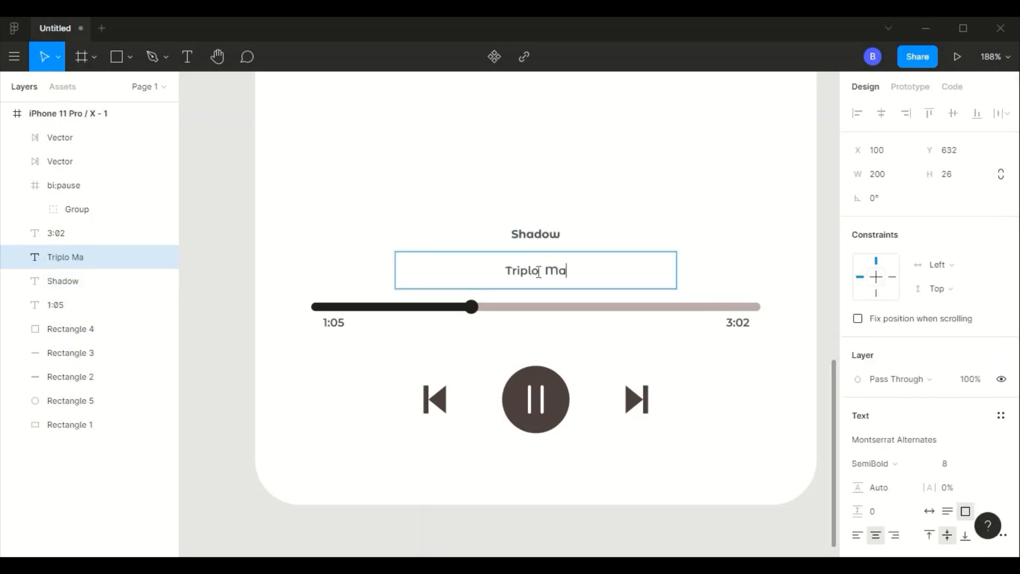
{"action": "type", "text": "x"}
- Set the Shadow title's text box height to 24
{"action": "left_click", "coordinate": [535, 233]}
{"action": "left_click", "coordinate": [949, 174]}
{"action": "scroll", "coordinate": [535, 266], "scroll_direction": "up", "scroll_amount": 2}
{"action": "left_click", "coordinate": [957, 173]}
{"action": "type", "text": "24"}
{"action": "key", "text": "Return"}
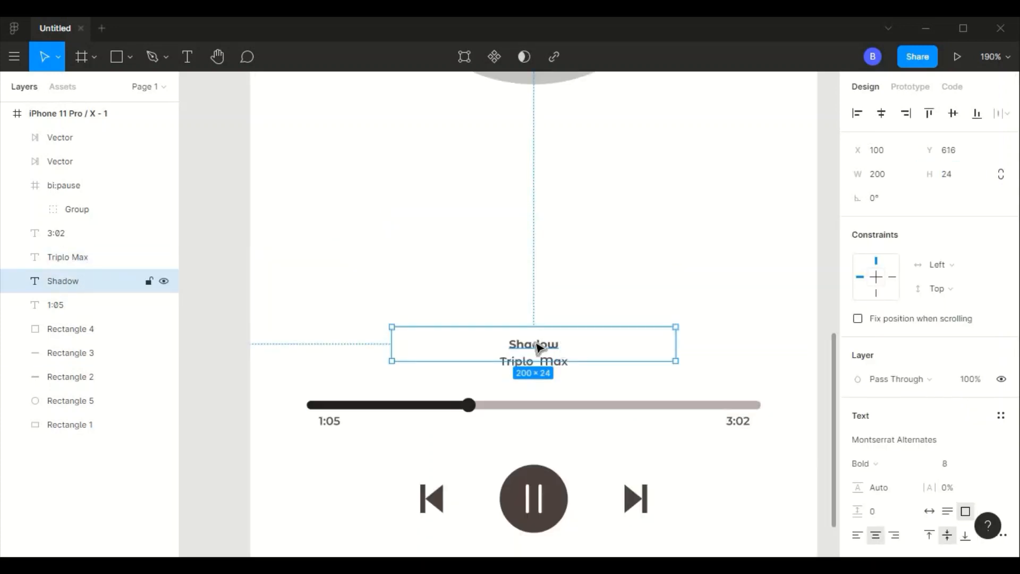
- Move the Shadow title up to Y 608 and set its font size to 16
{"action": "left_click_drag", "start_coordinate": [538, 348], "coordinate": [538, 336]}
{"action": "type", "text": "16"}
{"action": "key", "text": "Return"}
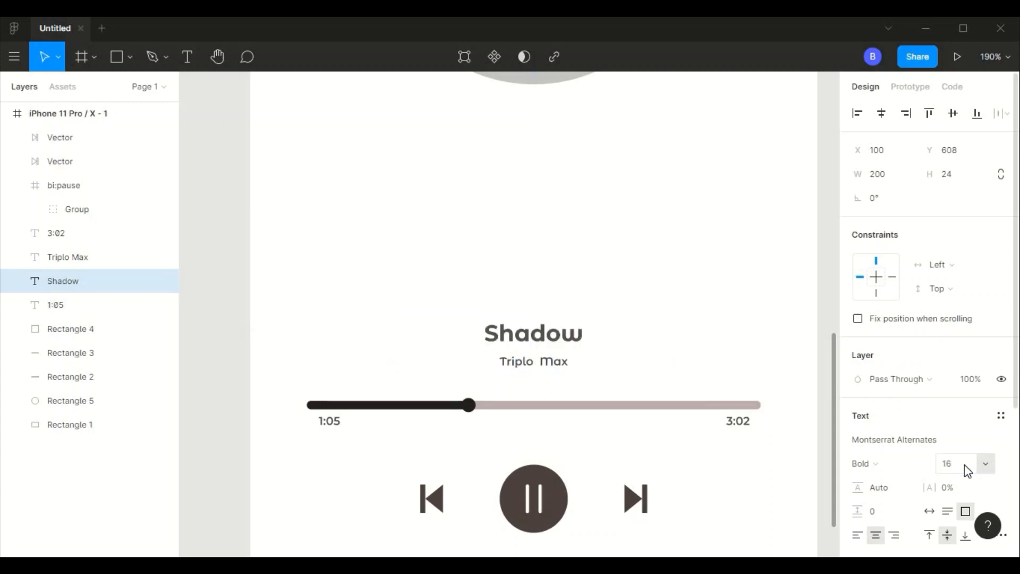
- Set the Triplo Max text to font size 12 with a text box height of 24
{"action": "left_click", "coordinate": [67, 257]}
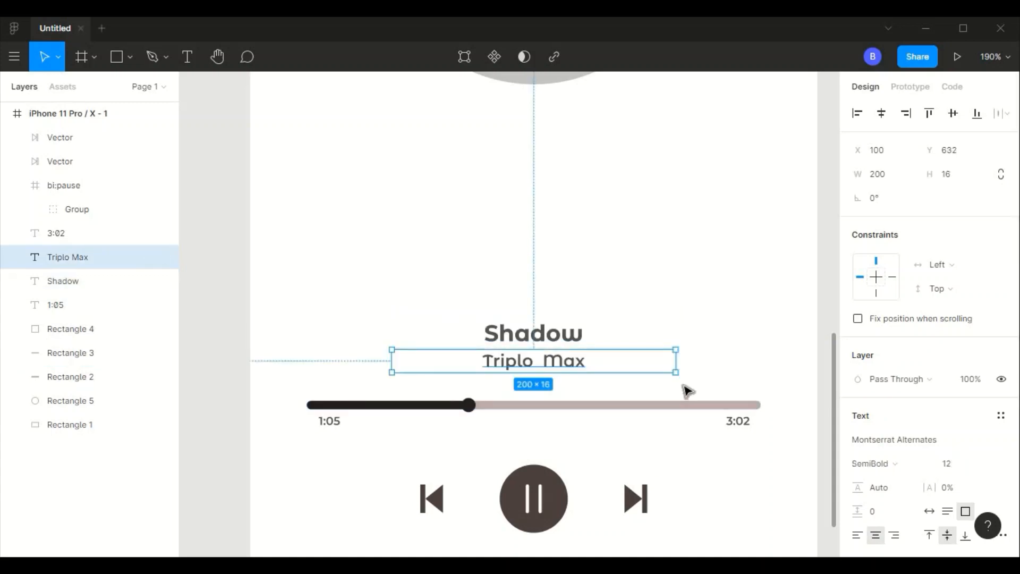
{"action": "type", "text": "24"}
{"action": "key", "text": "Return"}
{"action": "key", "text": "Escape"}
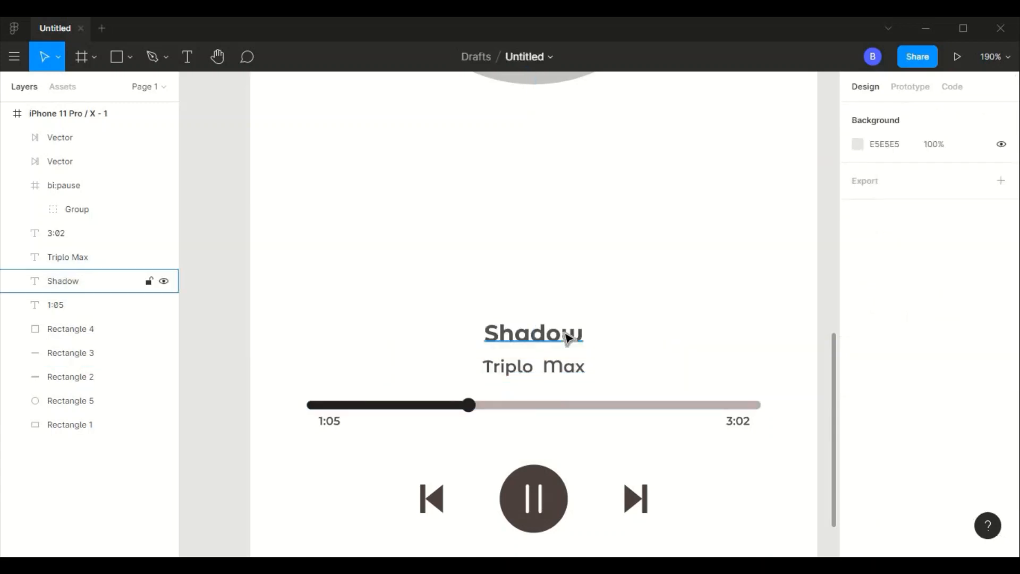
- Check the placement of the Shadow and Triplo Max texts against the rest of the player screen
{"action": "left_click", "coordinate": [568, 336]}
{"action": "left_click_drag", "start_coordinate": [567, 337], "coordinate": [568, 344]}
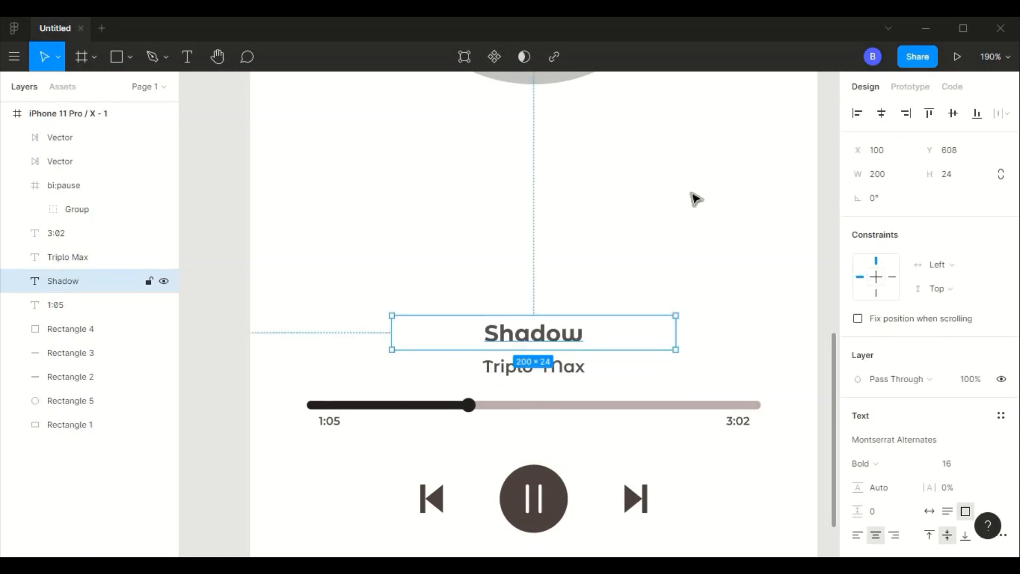
{"action": "left_click", "coordinate": [721, 220]}
{"action": "scroll", "coordinate": [718, 217], "scroll_direction": "down", "scroll_amount": 3}
{"action": "scroll", "coordinate": [718, 218], "scroll_direction": "up", "scroll_amount": 3}
{"action": "scroll", "coordinate": [718, 218], "scroll_direction": "down", "scroll_amount": 1}
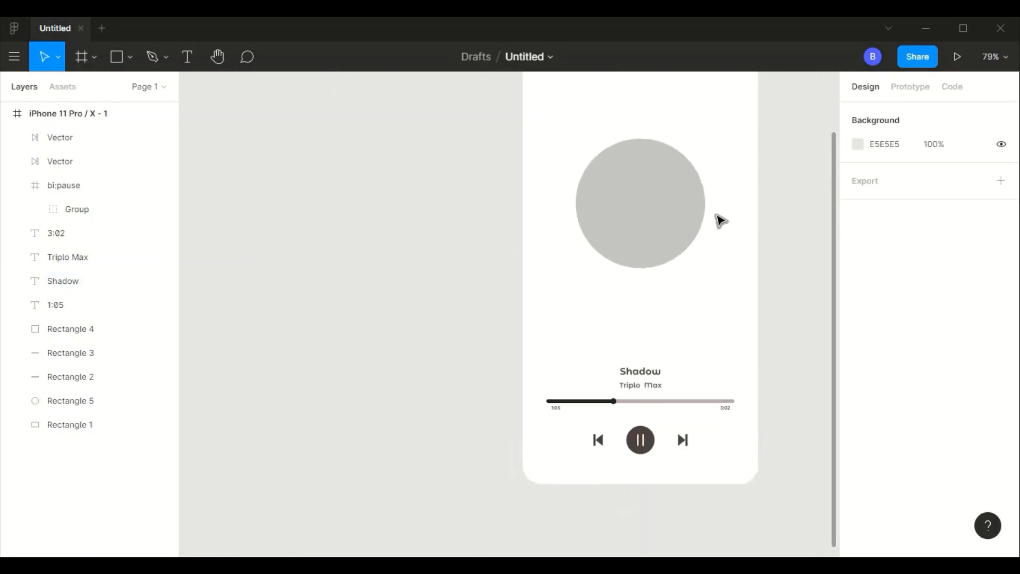
{"action": "scroll", "coordinate": [719, 217], "scroll_direction": "up", "scroll_amount": 1}
{"action": "scroll", "coordinate": [719, 218], "scroll_direction": "down", "scroll_amount": 3}
{"action": "left_click_drag", "start_coordinate": [718, 219], "coordinate": [679, 303]}
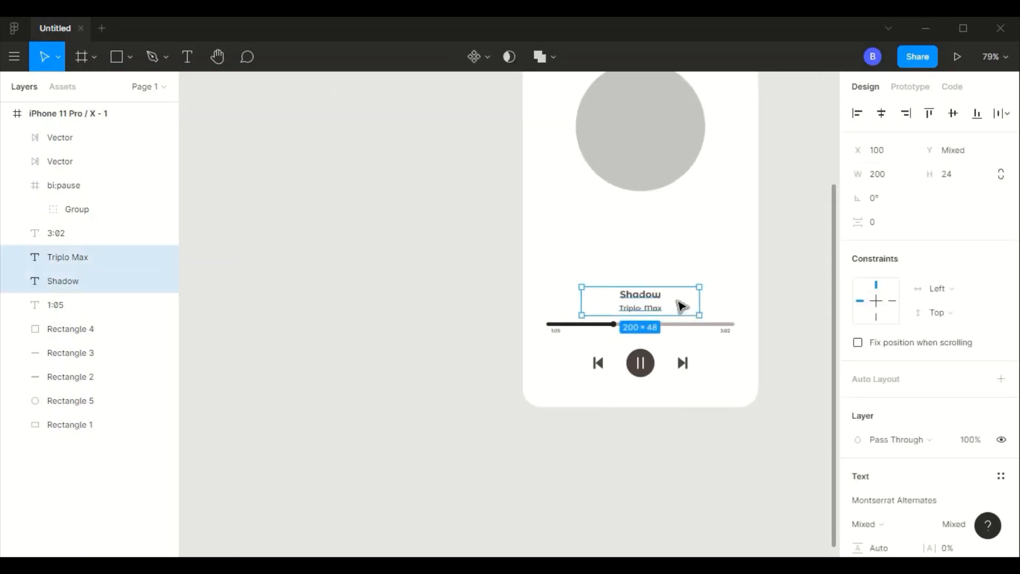
{"action": "left_click", "coordinate": [707, 244]}
{"action": "key", "text": "shift+1"}
{"action": "scroll", "coordinate": [704, 241], "scroll_direction": "right", "scroll_amount": 3}
{"action": "scroll", "coordinate": [704, 241], "scroll_direction": "up", "scroll_amount": 1}
{"action": "scroll", "coordinate": [704, 242], "scroll_direction": "left", "scroll_amount": 2}
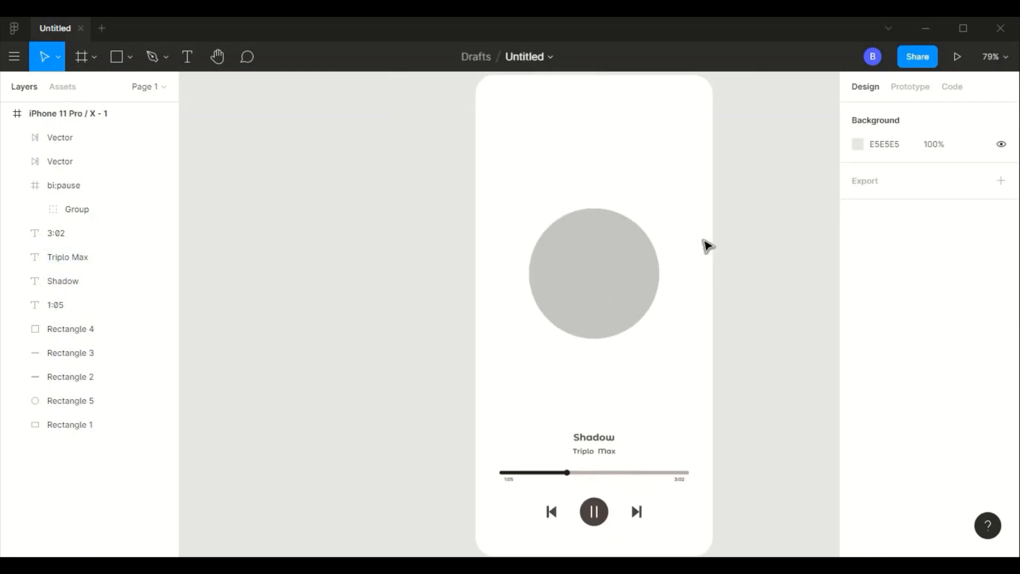
{"action": "scroll", "coordinate": [704, 241], "scroll_direction": "down", "scroll_amount": 1}
- Switch to the browser and search Google Images for "shadow triplo max album art"
{"action": "left_click", "coordinate": [654, 247]}
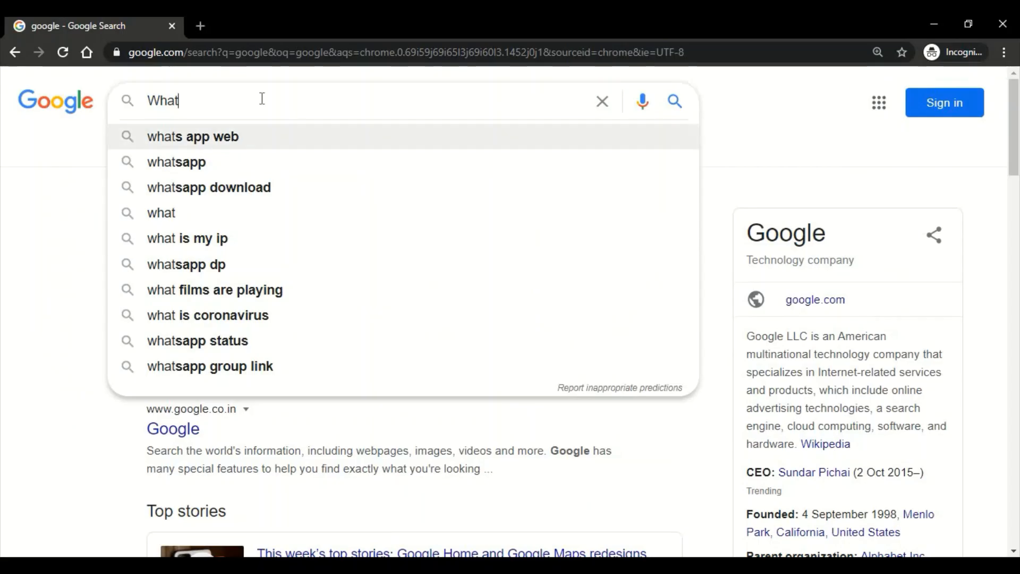
{"action": "left_click_drag", "start_coordinate": [262, 97], "coordinate": [154, 103]}
{"action": "type", "text": "shadow tri"}
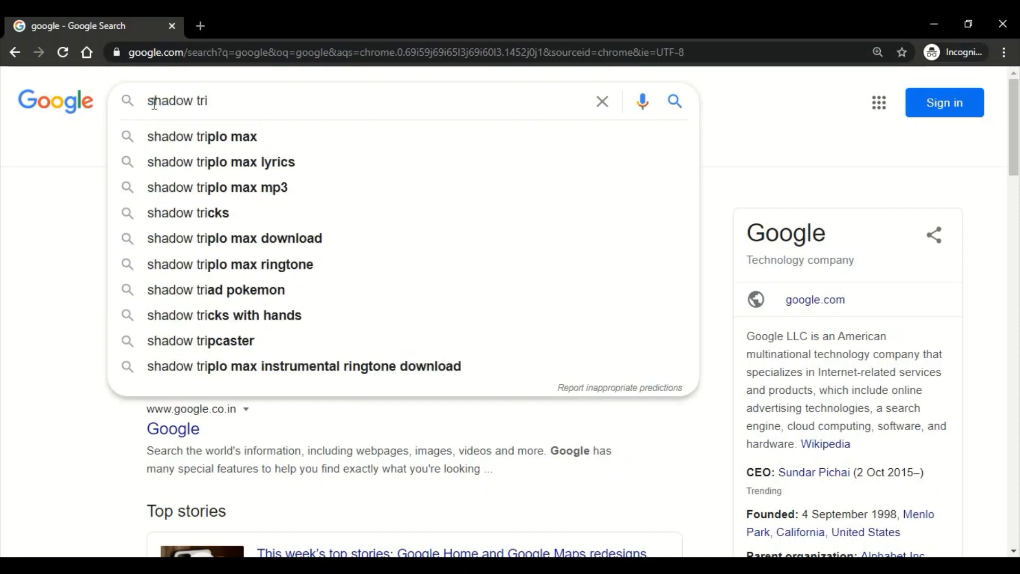
{"action": "type", "text": "plo max  album art"}
{"action": "key", "text": "Return"}
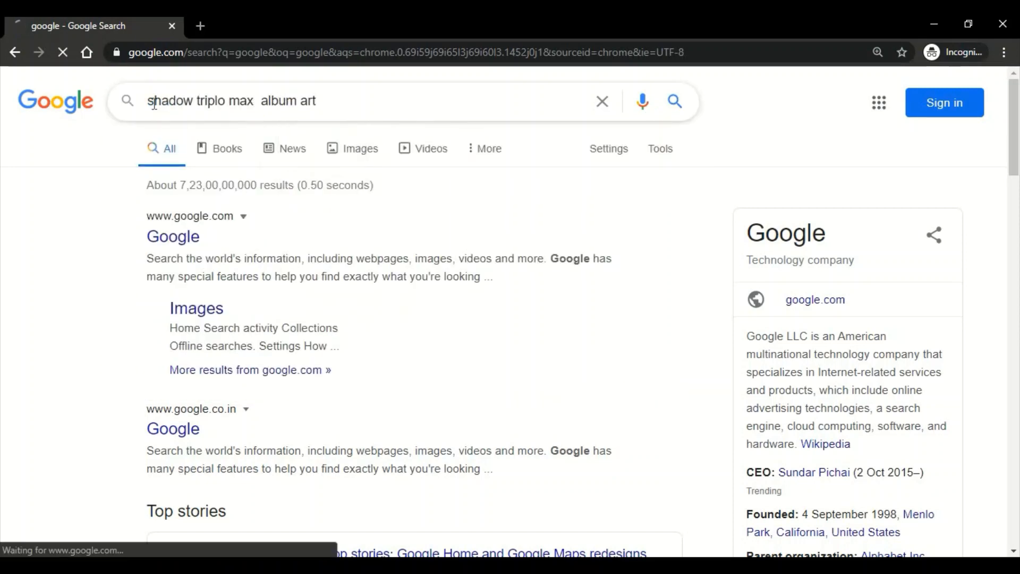
{"action": "left_click", "coordinate": [232, 154]}
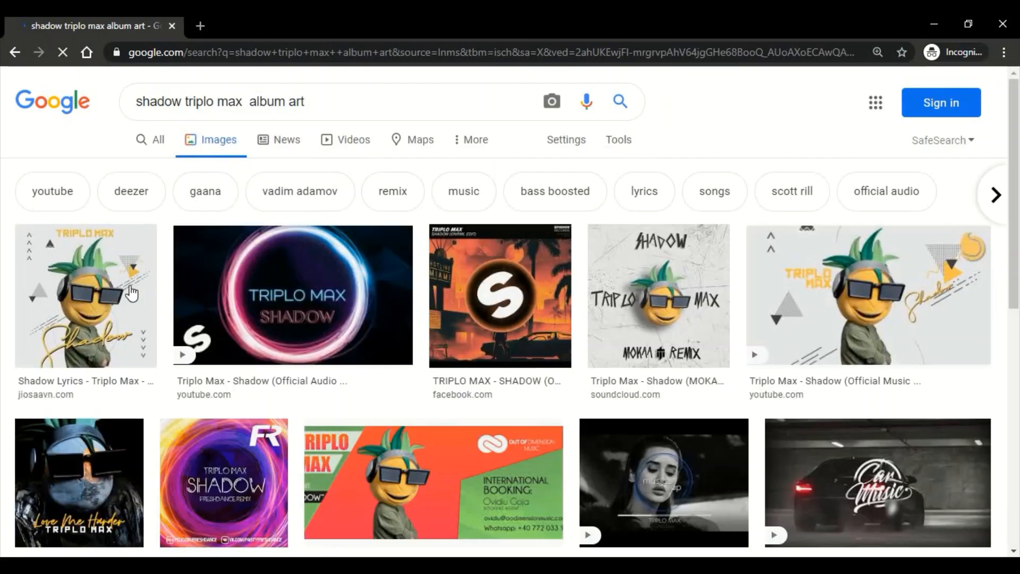
- Copy the square Triplo Max Shadow cover from JioSaavn and use it in Figma as the circular placeholder's image fill
{"action": "right_click", "coordinate": [128, 277]}
{"action": "left_click", "coordinate": [76, 266]}
{"action": "right_click", "coordinate": [711, 231]}
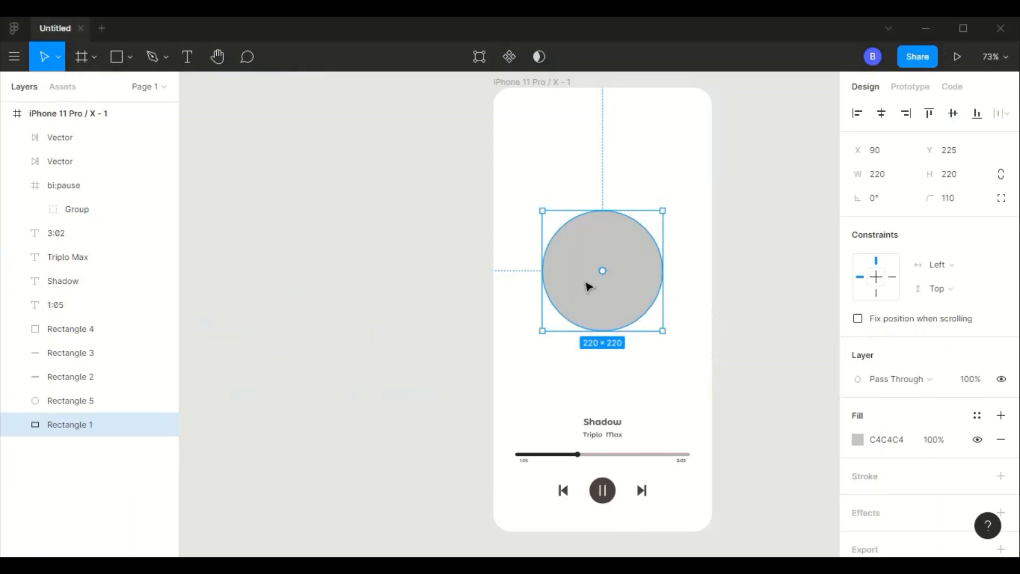
{"action": "key", "text": "ctrl+v"}
{"action": "left_click", "coordinate": [714, 234]}
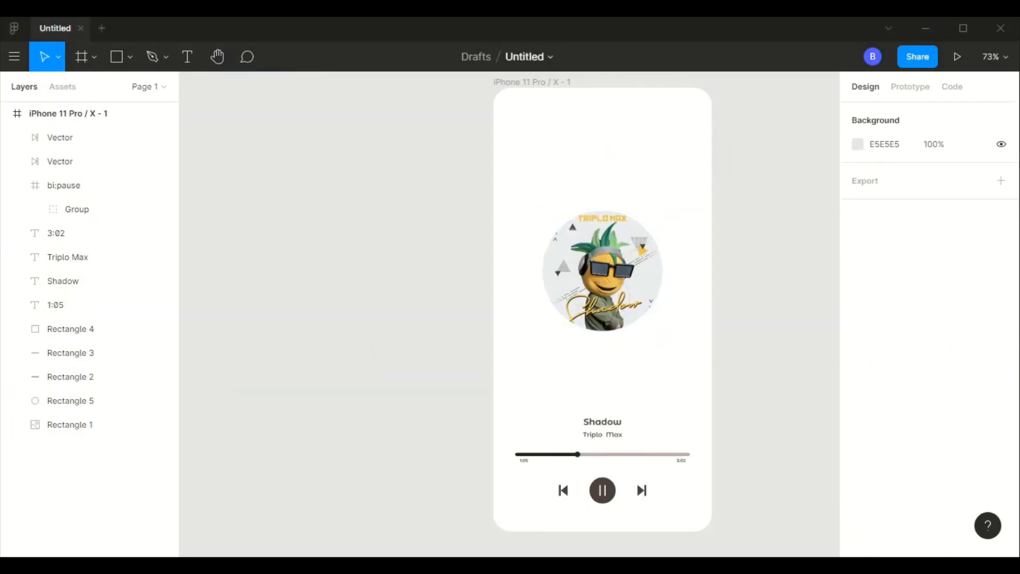
- Find "heart" icons with the Iconify plugin and import the solid Clarity heart
{"action": "right_click", "coordinate": [611, 465]}
{"action": "mouse_move", "coordinate": [637, 405]}
{"action": "left_click", "coordinate": [804, 260]}
{"action": "type", "text": "heart"}
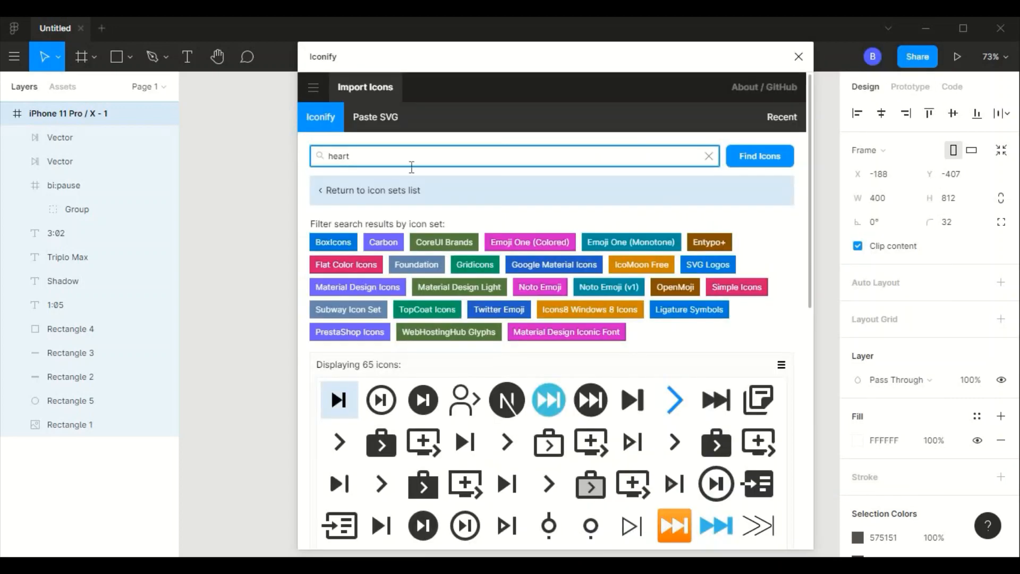
{"action": "key", "text": "Return"}
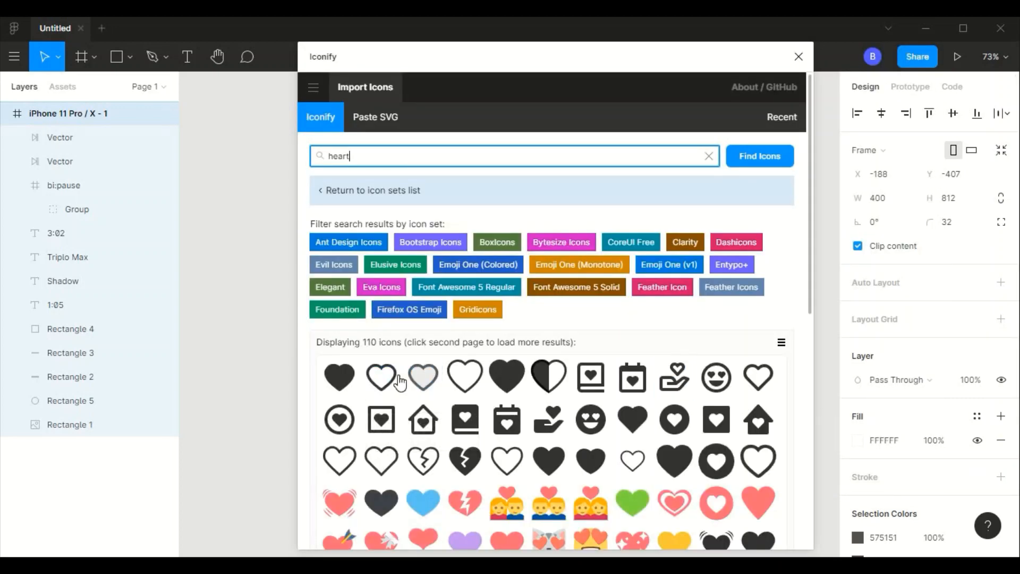
{"action": "double_click", "coordinate": [359, 379]}
{"action": "left_click", "coordinate": [798, 56]}
- Move the heart vector out of its clarity:heart-solid frame and delete the empty frame
{"action": "left_click", "coordinate": [81, 166]}
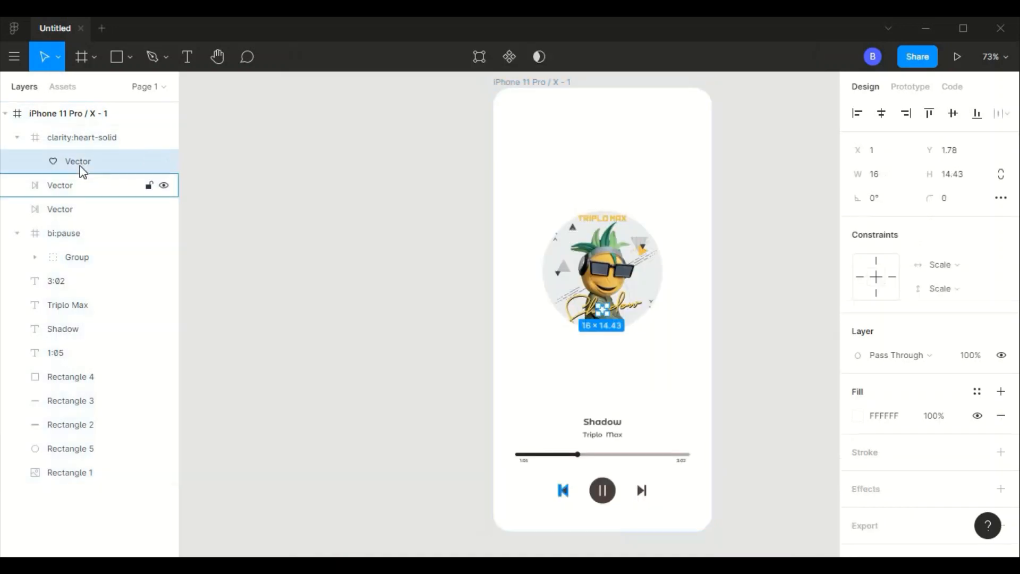
{"action": "left_click_drag", "start_coordinate": [61, 183], "coordinate": [62, 180]}
{"action": "left_click", "coordinate": [91, 137]}
{"action": "key", "text": "Delete"}
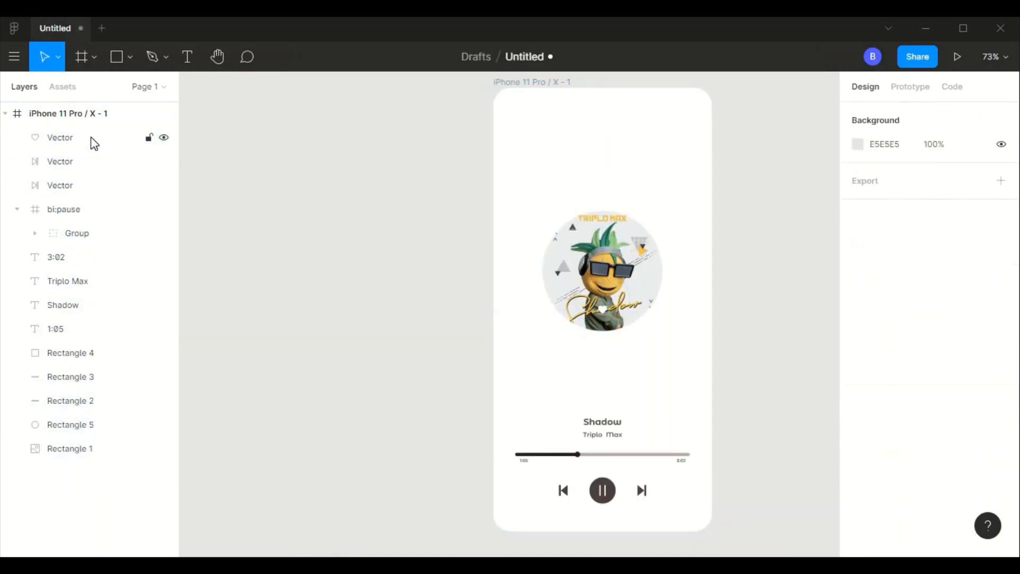
- Move the white heart below the circular album art and add a 0.5 black (000000) inside stroke
{"action": "left_click", "coordinate": [53, 137]}
{"action": "key", "text": "shift+2"}
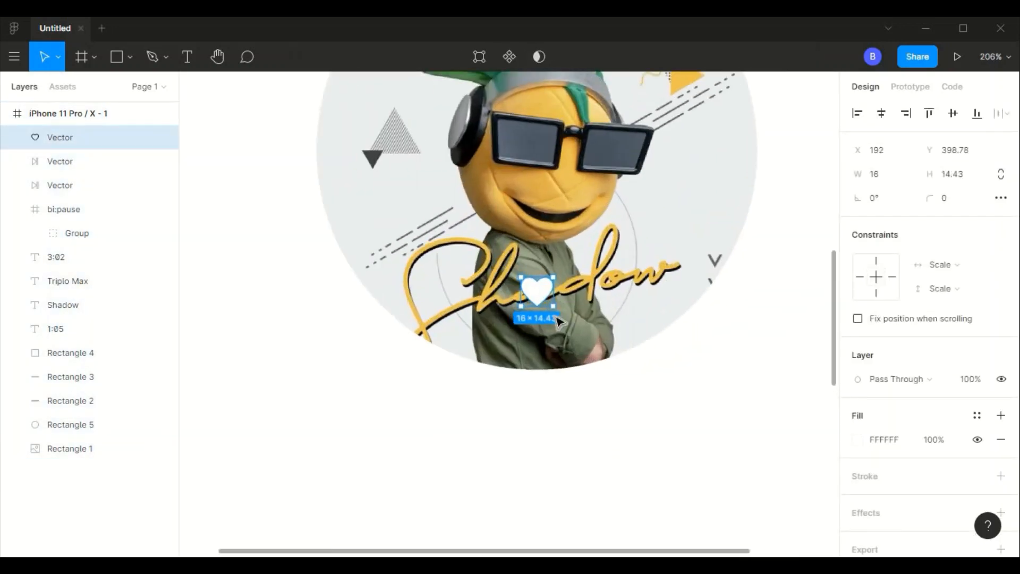
{"action": "mouse_move", "coordinate": [507, 288]}
{"action": "left_mouse_down"}
{"action": "mouse_move", "coordinate": [496, 414]}
{"action": "mouse_move", "coordinate": [510, 406]}
{"action": "left_mouse_up"}
{"action": "left_click", "coordinate": [857, 439]}
{"action": "left_click", "coordinate": [1001, 475]}
- Send the outlined heart to the back of the layer order and lower it to X 192, Y 460 beneath the album art
{"action": "left_click", "coordinate": [612, 448]}
{"action": "key", "text": "ctrl+shift+["}
{"action": "left_click", "coordinate": [639, 412]}
{"action": "scroll", "coordinate": [638, 413], "scroll_direction": "down", "scroll_amount": 2}
{"action": "scroll", "coordinate": [639, 412], "scroll_direction": "up", "scroll_amount": 1}
{"action": "left_click", "coordinate": [563, 466]}
{"action": "key", "text": "shift+Down"}
{"action": "key", "text": "shift+Down"}
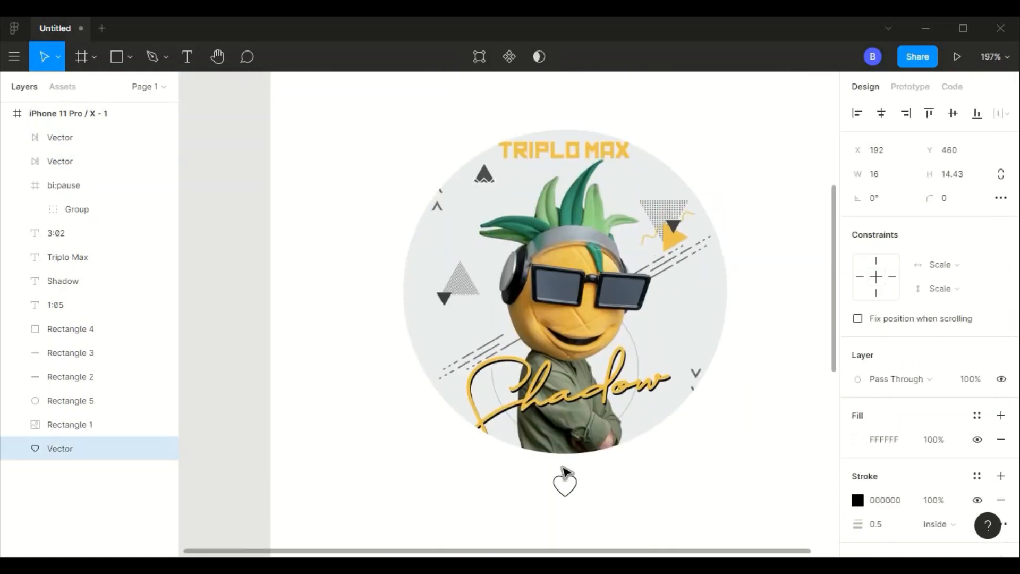
{"action": "scroll", "coordinate": [564, 466], "scroll_direction": "down", "scroll_amount": 3}
{"action": "left_click", "coordinate": [689, 365]}
{"action": "scroll", "coordinate": [689, 365], "scroll_direction": "down", "scroll_amount": 3}
{"action": "scroll", "coordinate": [689, 365], "scroll_direction": "down", "scroll_amount": 2}
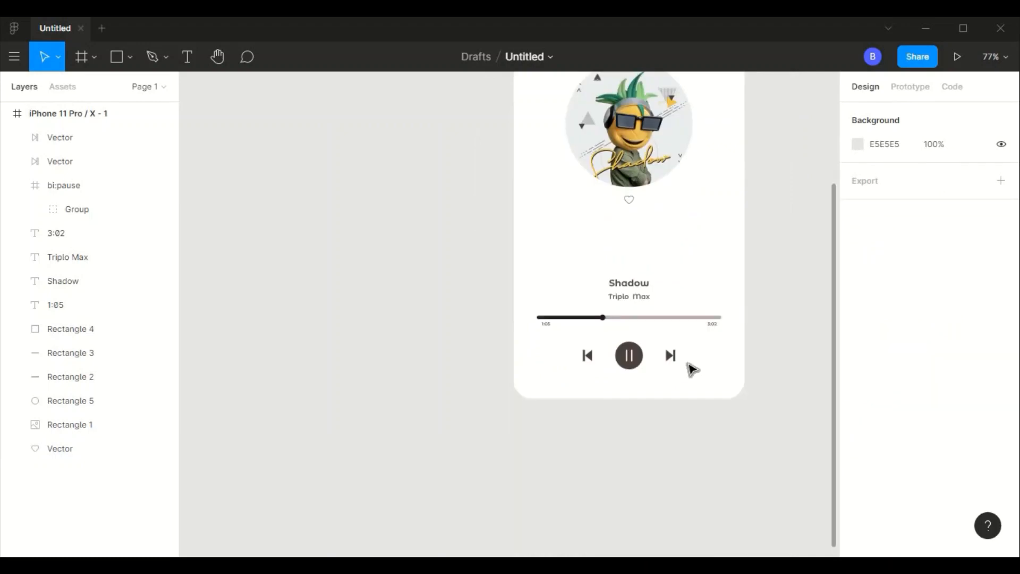
- Resize the outlined heart below the album art to 24 wide by 22 high
{"action": "scroll", "coordinate": [688, 365], "scroll_direction": "up", "scroll_amount": 1}
{"action": "scroll", "coordinate": [689, 365], "scroll_direction": "up", "scroll_amount": 2}
{"action": "left_click", "coordinate": [613, 286]}
{"action": "left_click", "coordinate": [877, 174]}
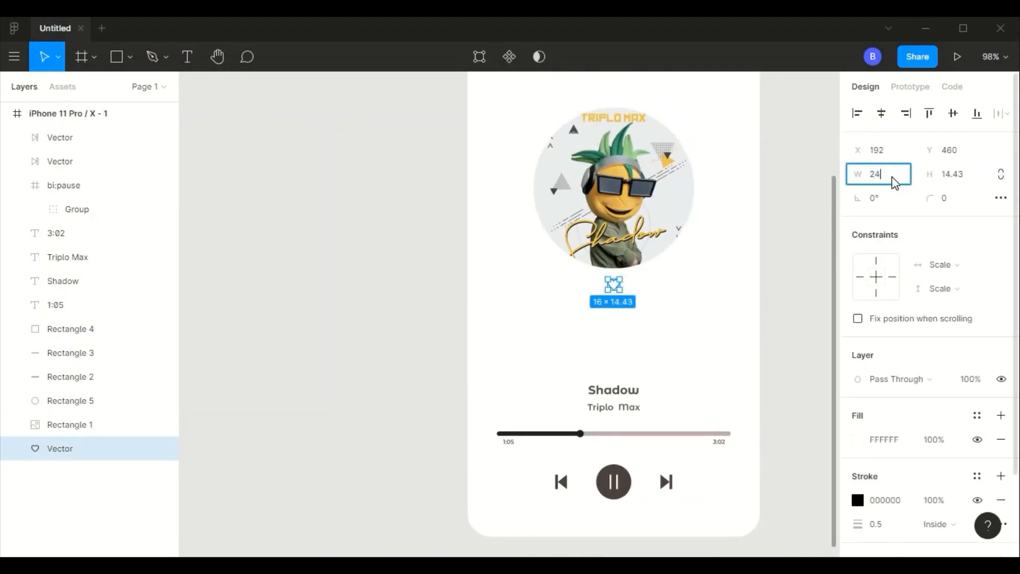
{"action": "type", "text": "24"}
{"action": "key", "text": "Return"}
{"action": "left_click", "coordinate": [696, 310]}
{"action": "scroll", "coordinate": [699, 310], "scroll_direction": "up", "scroll_amount": 2}
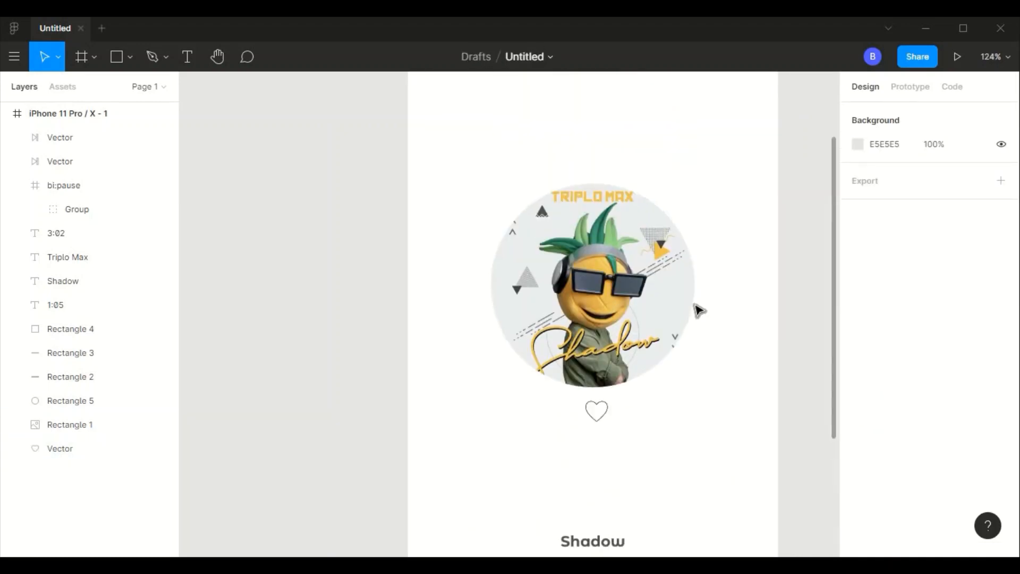
{"action": "scroll", "coordinate": [700, 311], "scroll_direction": "up", "scroll_amount": 3}
{"action": "scroll", "coordinate": [696, 308], "scroll_direction": "down", "scroll_amount": 4}
{"action": "left_click", "coordinate": [529, 254]}
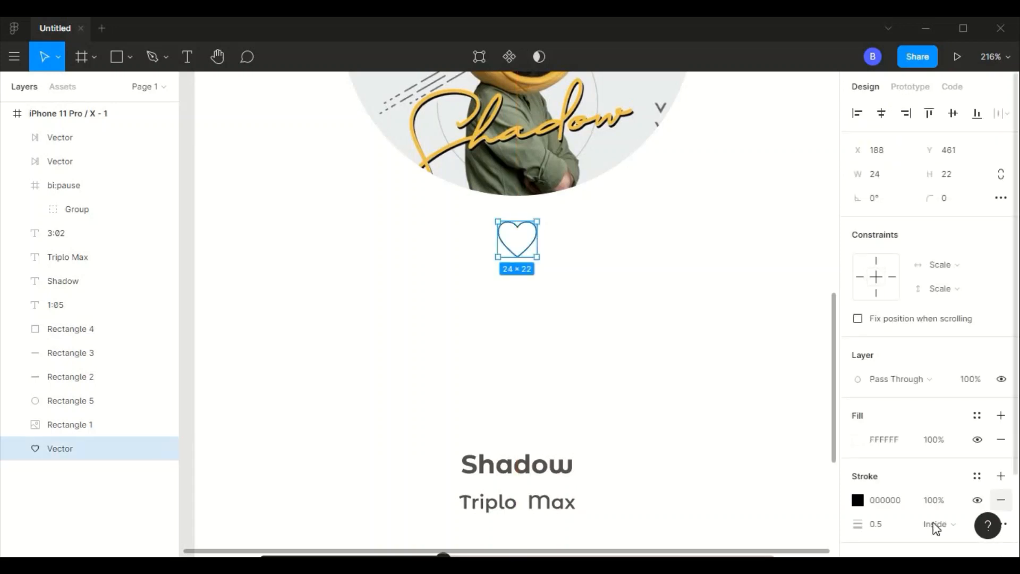
{"action": "left_click", "coordinate": [669, 310]}
{"action": "scroll", "coordinate": [667, 310], "scroll_direction": "down", "scroll_amount": 6}
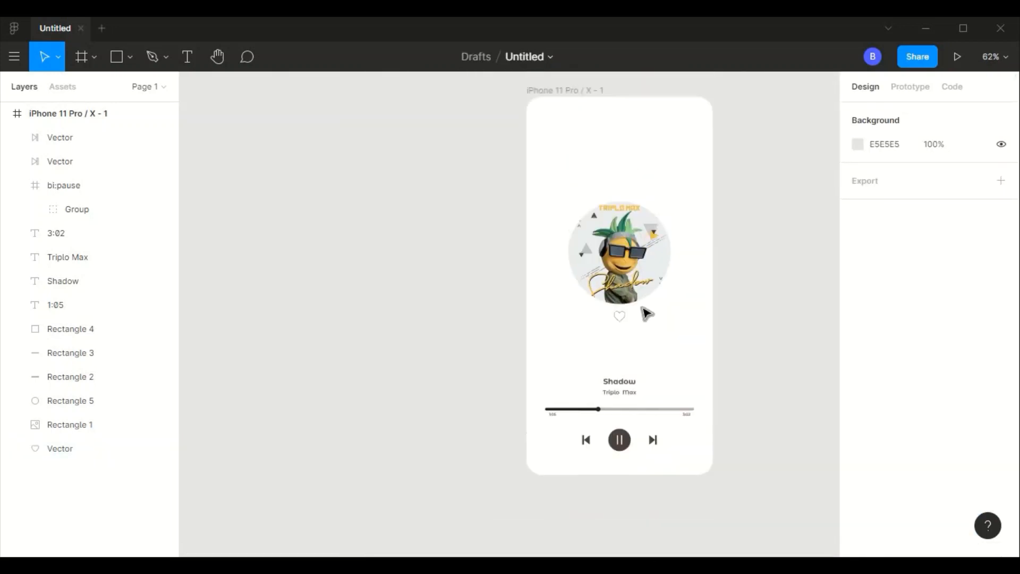
- Find "menu" icons with the Iconify plugin and import carbon:overflow-menu-horizontal into the phone frame
{"action": "scroll", "coordinate": [647, 314], "scroll_direction": "up", "scroll_amount": 2}
{"action": "scroll", "coordinate": [645, 312], "scroll_direction": "up", "scroll_amount": 5}
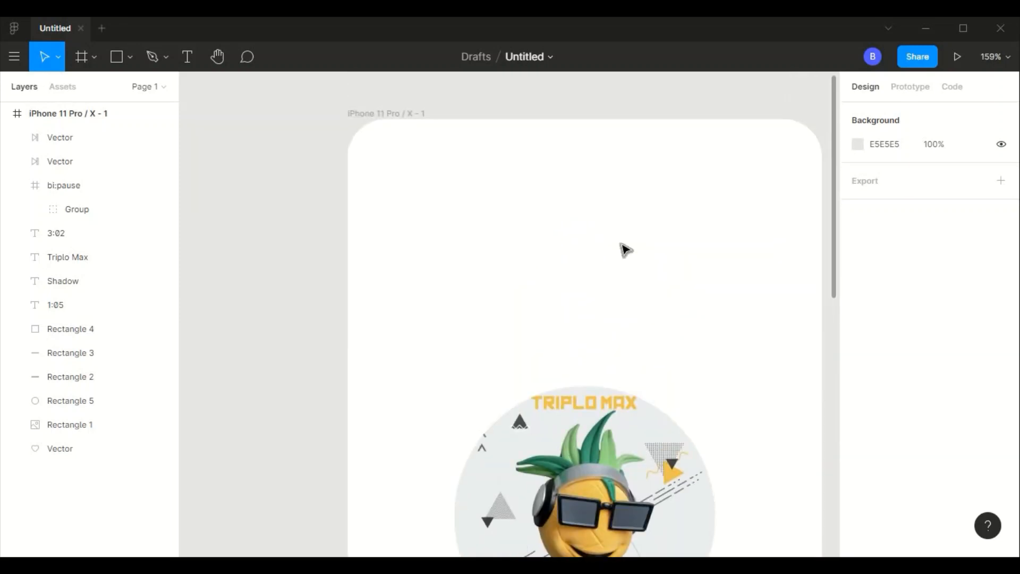
{"action": "right_click", "coordinate": [617, 251]}
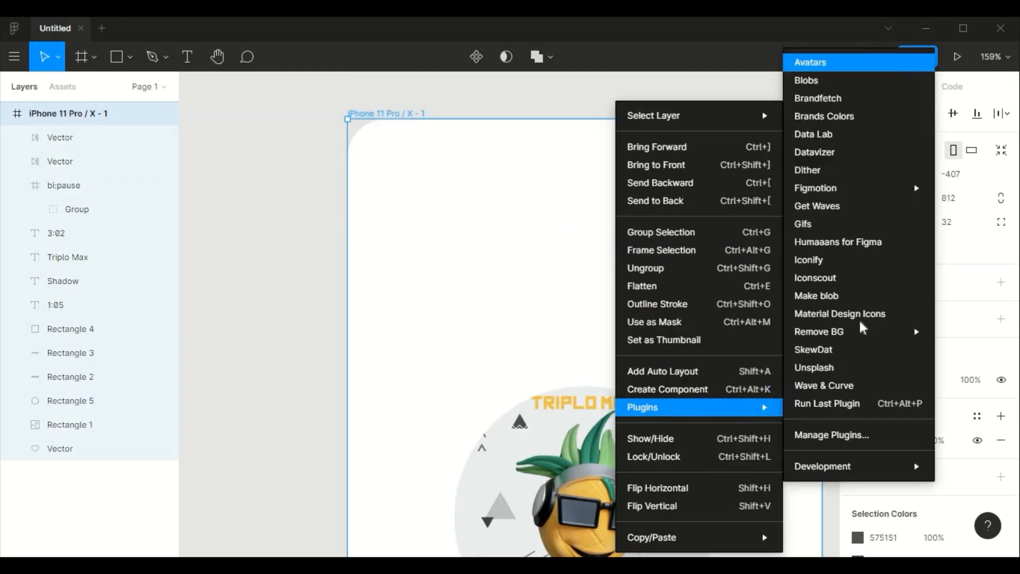
{"action": "left_click", "coordinate": [823, 259]}
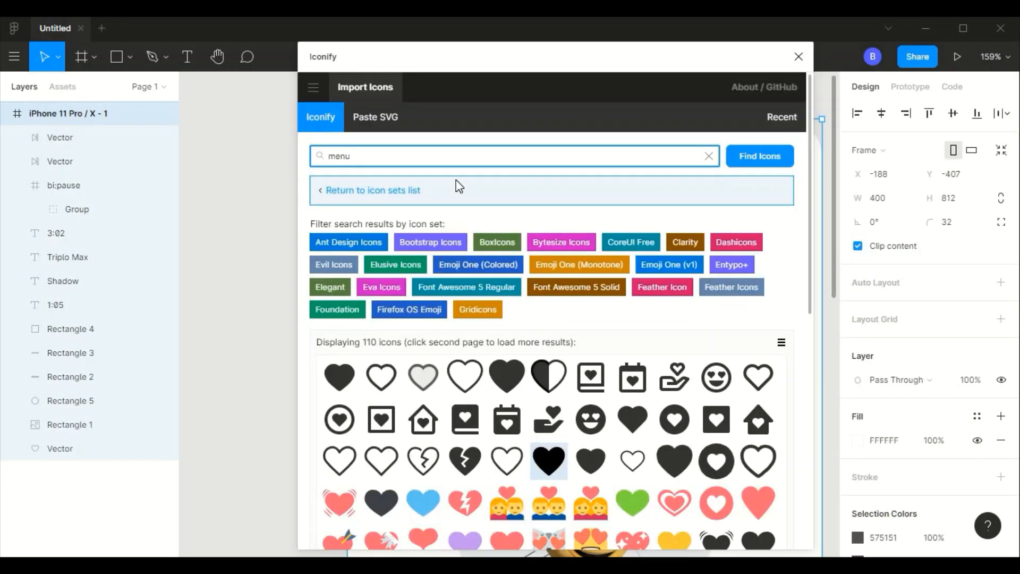
{"action": "key", "text": "Return"}
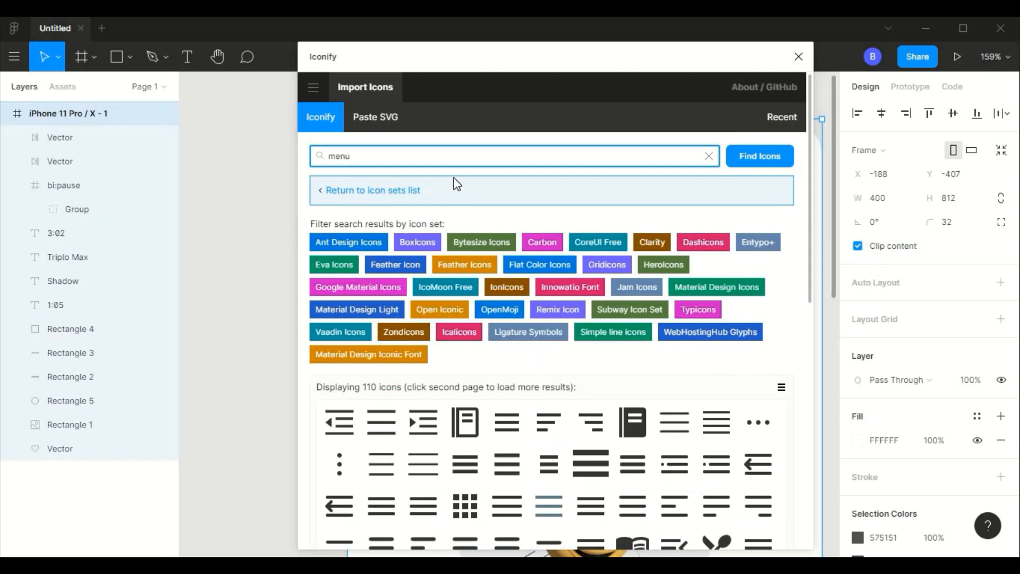
{"action": "left_click", "coordinate": [761, 429]}
{"action": "scroll", "coordinate": [797, 425], "scroll_direction": "down", "scroll_amount": 10}
{"action": "left_click", "coordinate": [759, 518]}
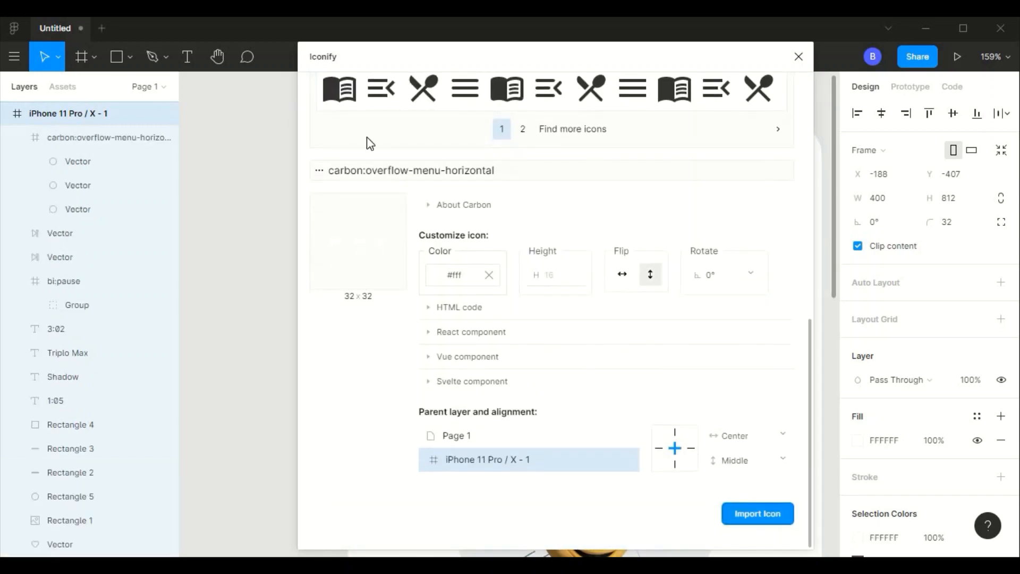
- Search Iconify for "back", import the bx:bx-arrow-back icon into the phone frame, and close the plugin
{"action": "scroll", "coordinate": [763, 187], "scroll_direction": "up", "scroll_amount": 10}
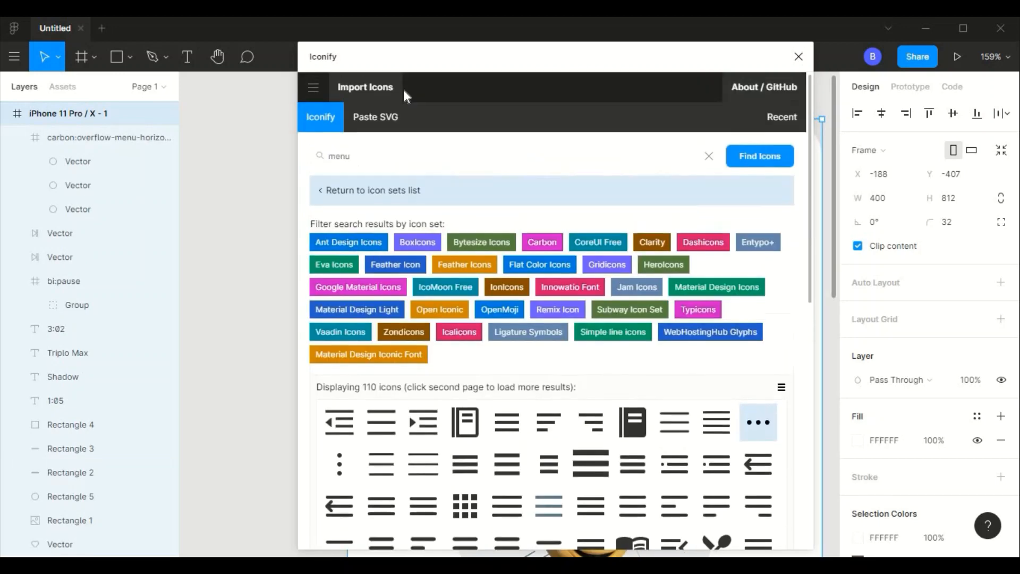
{"action": "key", "text": "Return"}
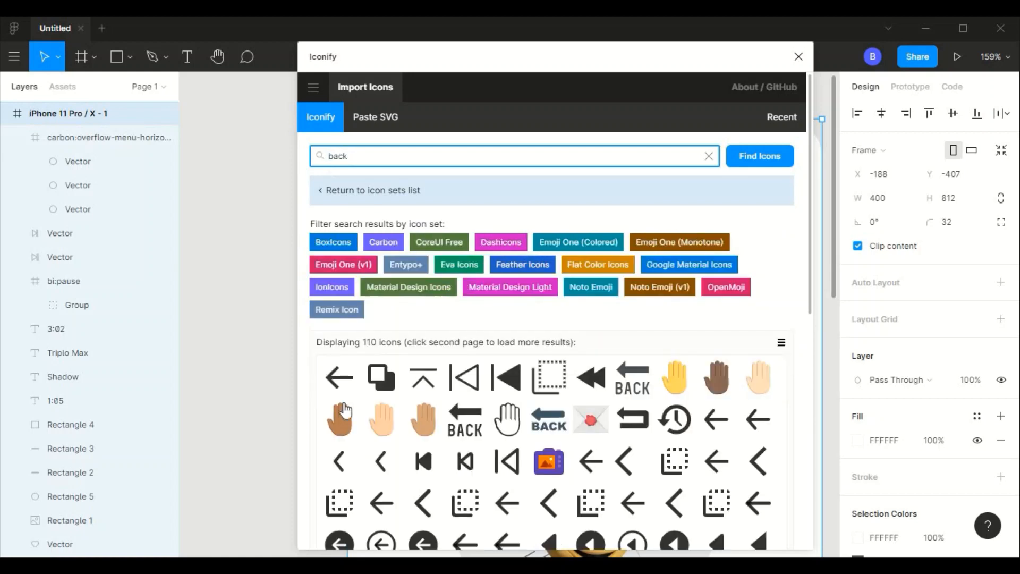
{"action": "scroll", "coordinate": [804, 458], "scroll_direction": "down", "scroll_amount": 8}
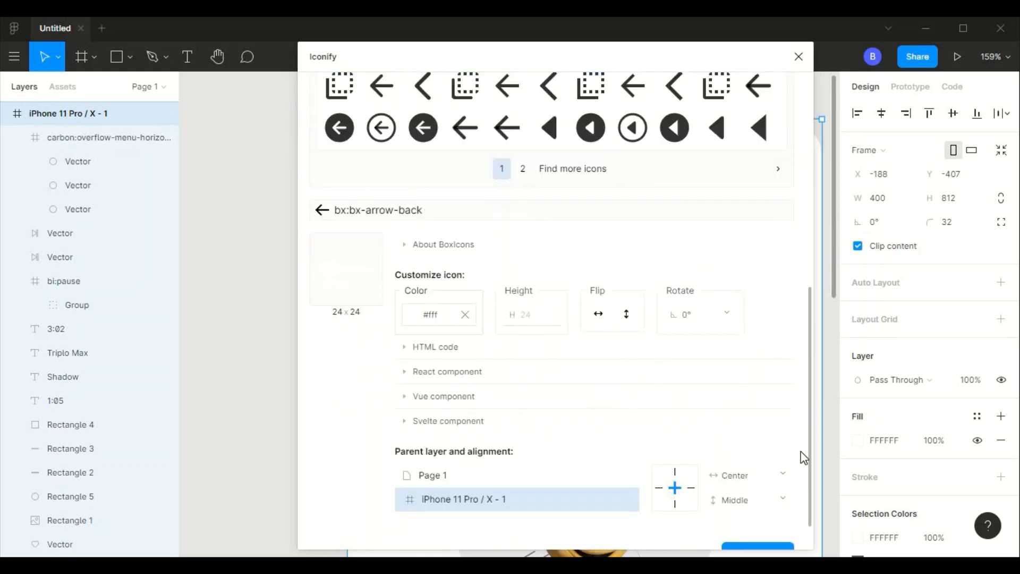
{"action": "left_click", "coordinate": [758, 549]}
{"action": "left_click", "coordinate": [799, 57]}
- Move the arrow vector out of its bx:bx-arrow-back frame and delete the empty frame
{"action": "left_click", "coordinate": [87, 163]}
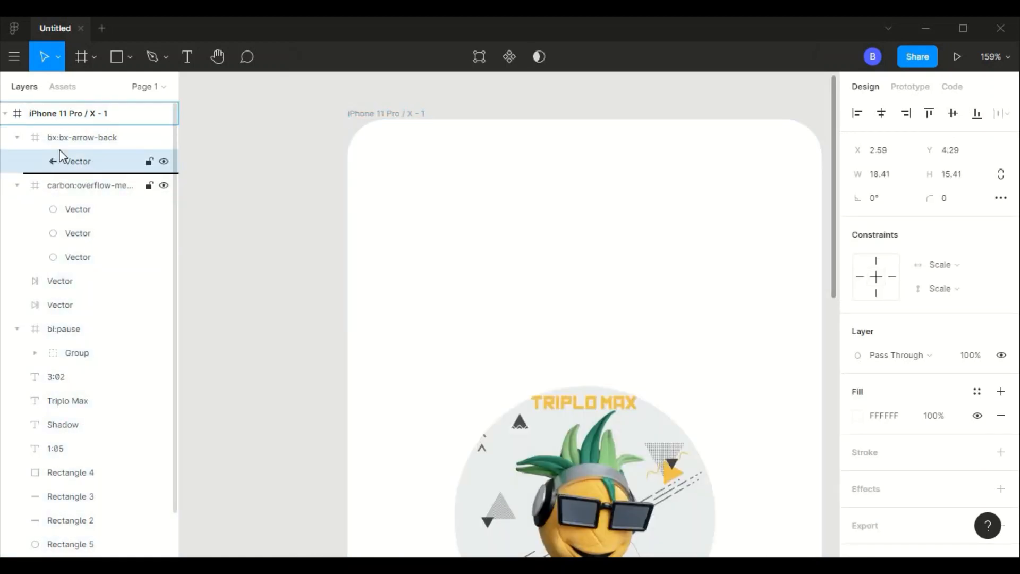
{"action": "left_click_drag", "start_coordinate": [60, 151], "coordinate": [60, 151]}
{"action": "left_click", "coordinate": [75, 144]}
{"action": "key", "text": "Delete"}
- Move the three-dot menu icon above the album art to about X 278, Y 98 and recolour it dark brown (4B3F3F)
{"action": "left_click", "coordinate": [83, 164]}
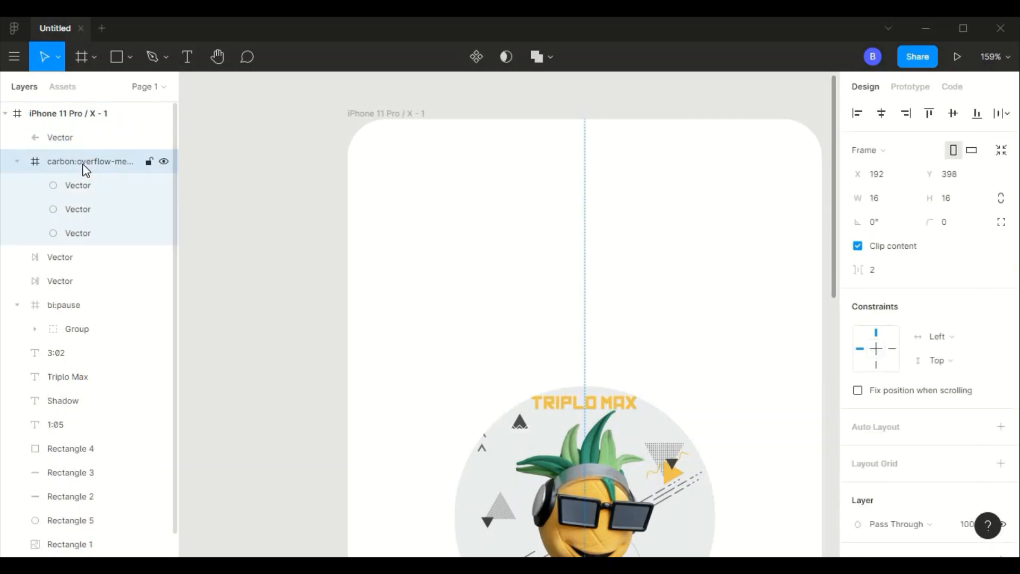
{"action": "scroll", "coordinate": [624, 314], "scroll_direction": "down", "scroll_amount": 5}
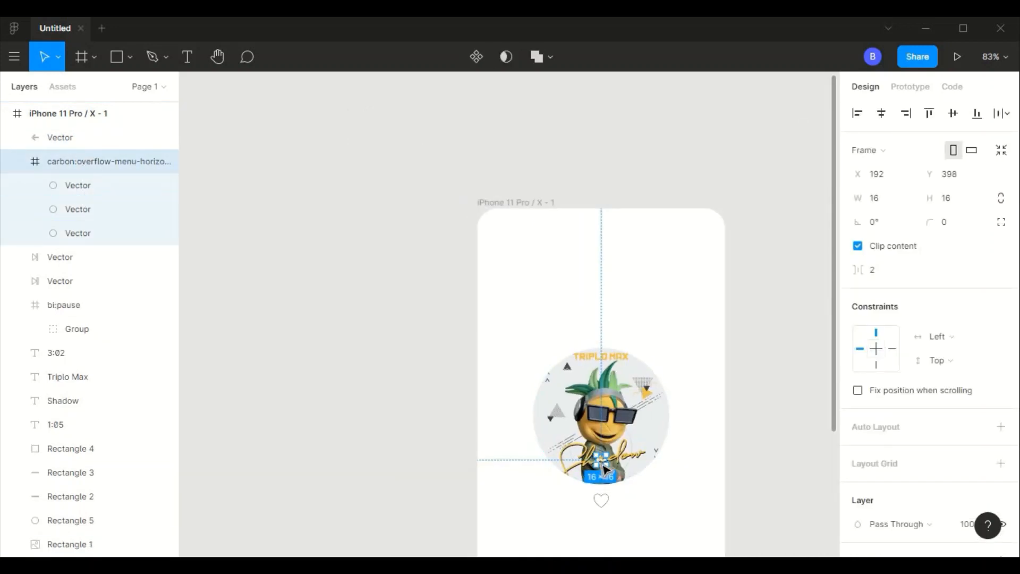
{"action": "scroll", "coordinate": [683, 330], "scroll_direction": "up", "scroll_amount": 8}
{"action": "scroll", "coordinate": [948, 381], "scroll_direction": "down", "scroll_amount": 5}
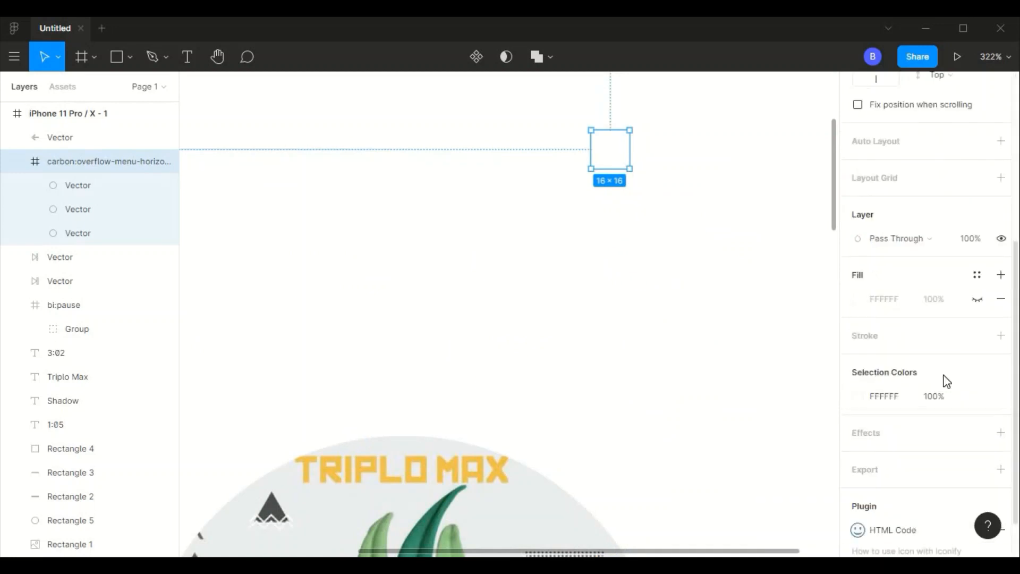
{"action": "left_click", "coordinate": [859, 400]}
{"action": "left_click_drag", "start_coordinate": [728, 346], "coordinate": [677, 264]}
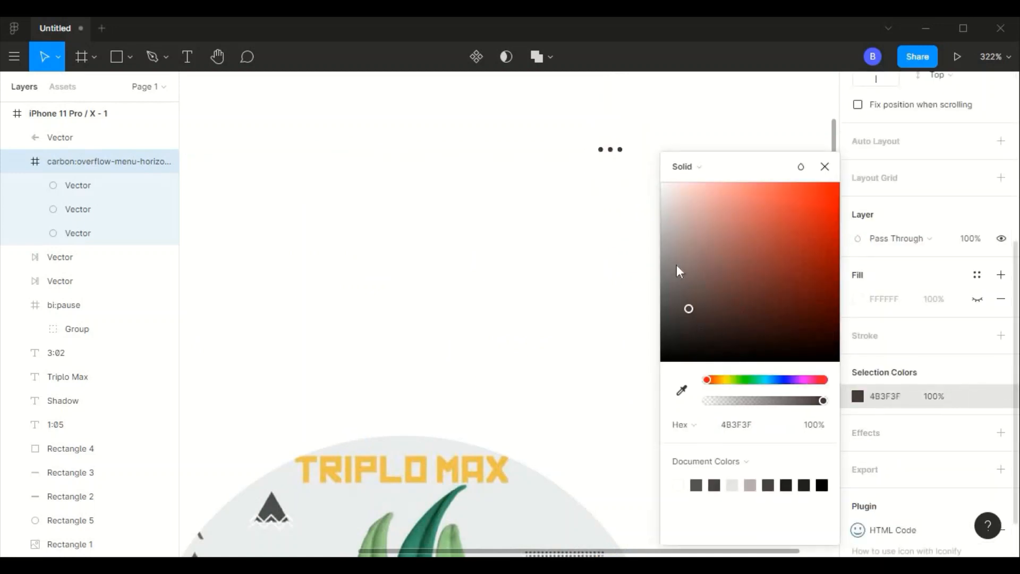
{"action": "left_click", "coordinate": [588, 334]}
{"action": "scroll", "coordinate": [588, 335], "scroll_direction": "down", "scroll_amount": 5}
{"action": "scroll", "coordinate": [604, 375], "scroll_direction": "down", "scroll_amount": 5}
{"action": "scroll", "coordinate": [633, 342], "scroll_direction": "up", "scroll_amount": 1}
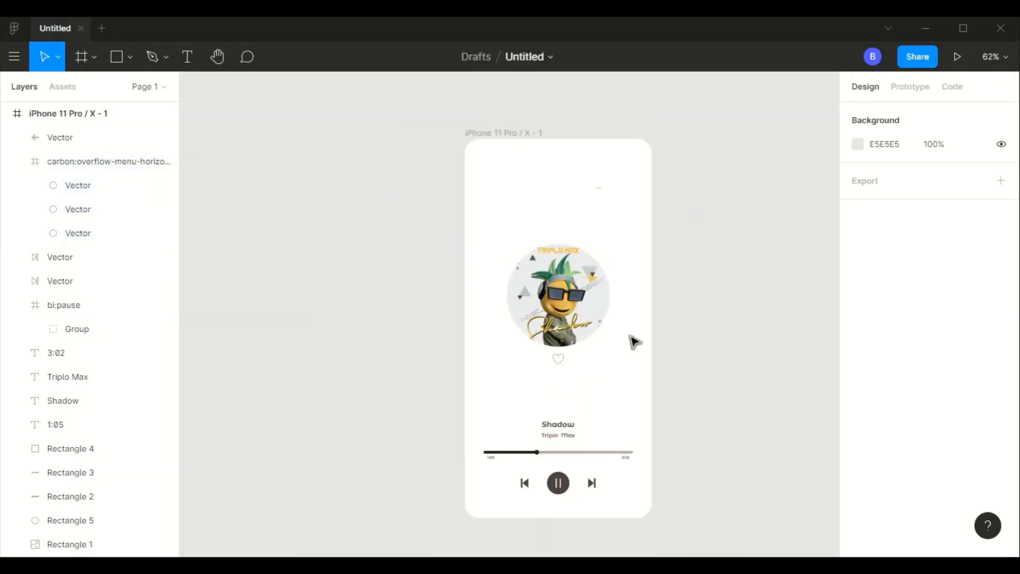
- Copy the fill colour 4D4141 from the next-track icon and apply it to the three-dot menu icon
{"action": "scroll", "coordinate": [633, 342], "scroll_direction": "up", "scroll_amount": 5}
{"action": "left_click", "coordinate": [70, 286]}
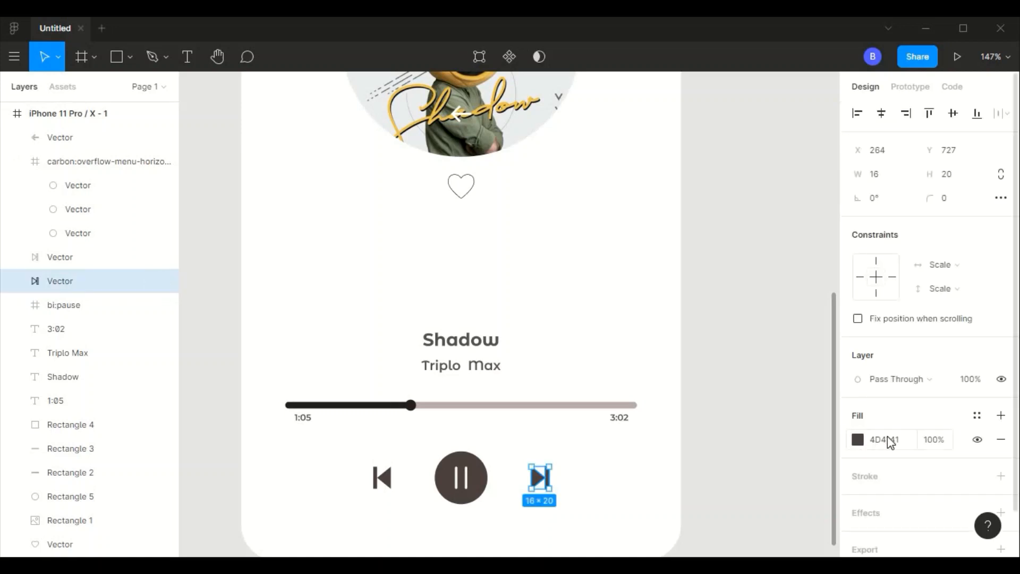
{"action": "left_click", "coordinate": [720, 326]}
{"action": "scroll", "coordinate": [691, 245], "scroll_direction": "up", "scroll_amount": 10}
{"action": "left_click", "coordinate": [555, 282]}
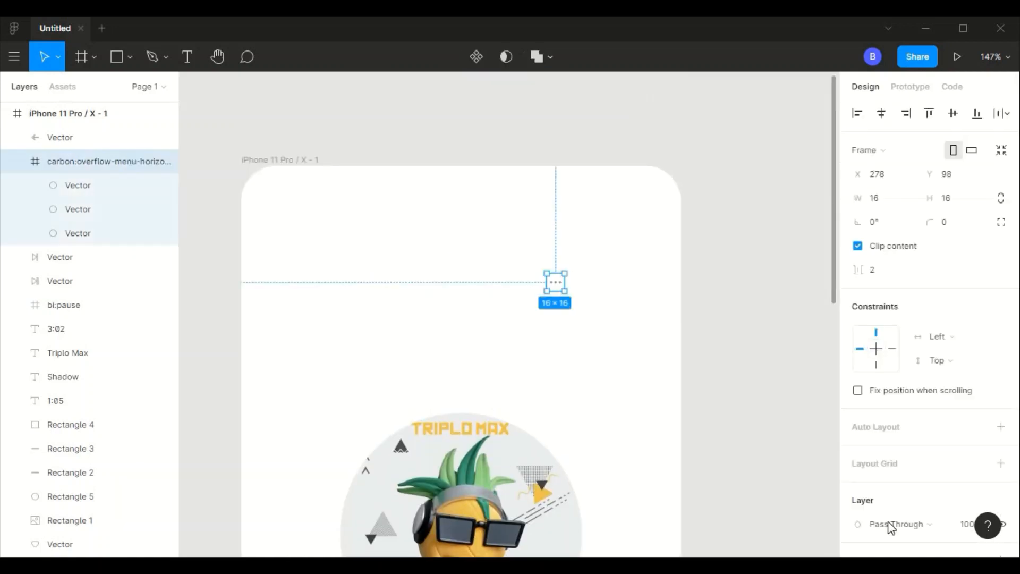
{"action": "scroll", "coordinate": [877, 351], "scroll_direction": "down", "scroll_amount": 6}
{"action": "type", "text": "4D4141"}
{"action": "key", "text": "Return"}
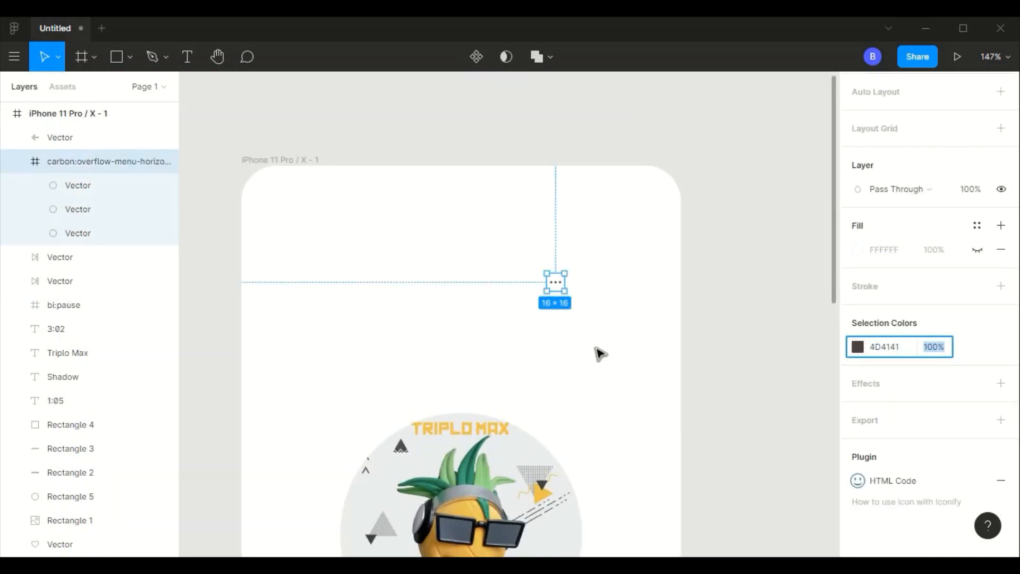
{"action": "left_click", "coordinate": [597, 353]}
- Enlarge the three-dot menu icon to 32 by 32
{"action": "left_click", "coordinate": [556, 281]}
{"action": "left_click", "coordinate": [888, 202]}
{"action": "type", "text": "32"}
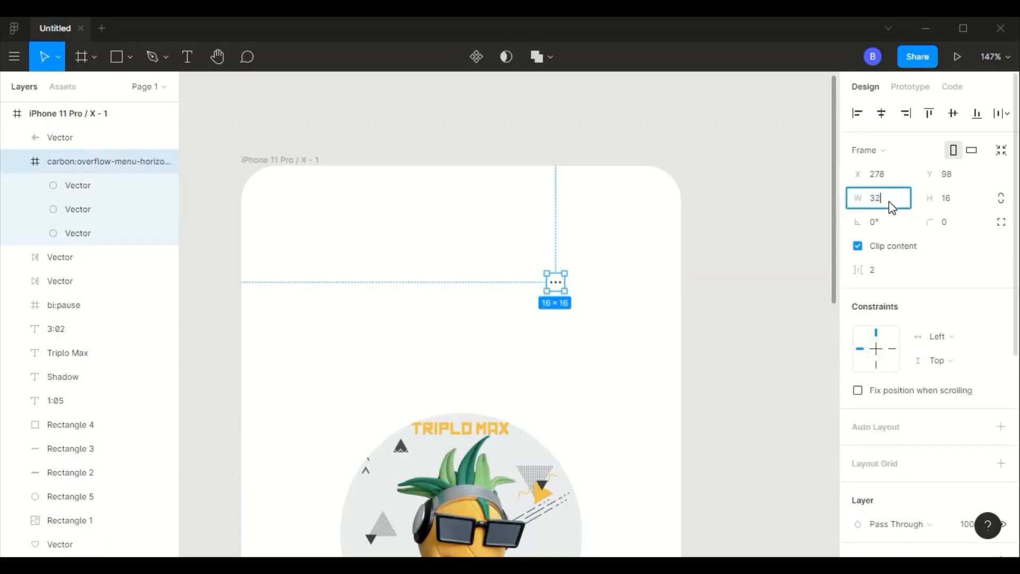
{"action": "key", "text": "Return"}
- Move the menu icon to the phone frame's upper-right corner and rotate it 90° so the dots stack vertically
{"action": "left_click_drag", "start_coordinate": [562, 291], "coordinate": [648, 209]}
{"action": "type", "text": "90"}
{"action": "key", "text": "Tab"}
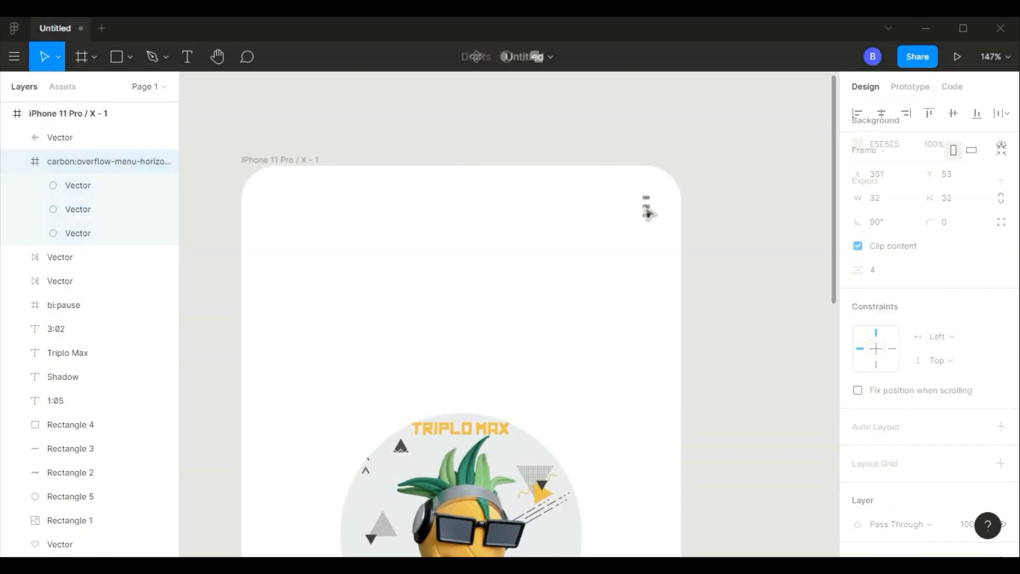
{"action": "left_click", "coordinate": [312, 261]}
- Fill the white back arrow with 4D4141 and move it to the phone frame's upper-left corner at X 20, Y 24
{"action": "scroll", "coordinate": [540, 403], "scroll_direction": "down", "scroll_amount": 4}
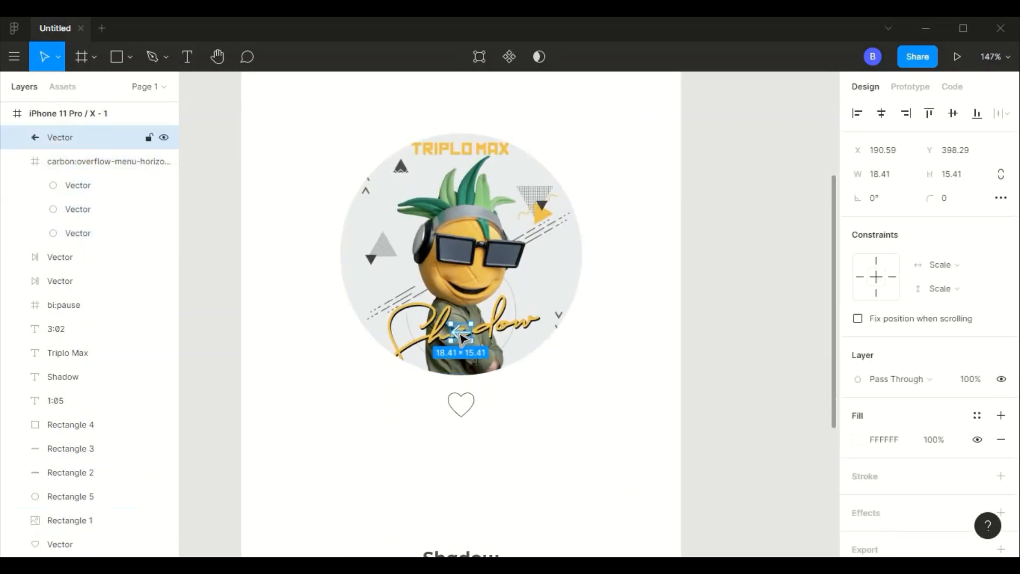
{"action": "left_click_drag", "start_coordinate": [458, 334], "coordinate": [601, 113]}
{"action": "scroll", "coordinate": [667, 345], "scroll_direction": "up", "scroll_amount": 3}
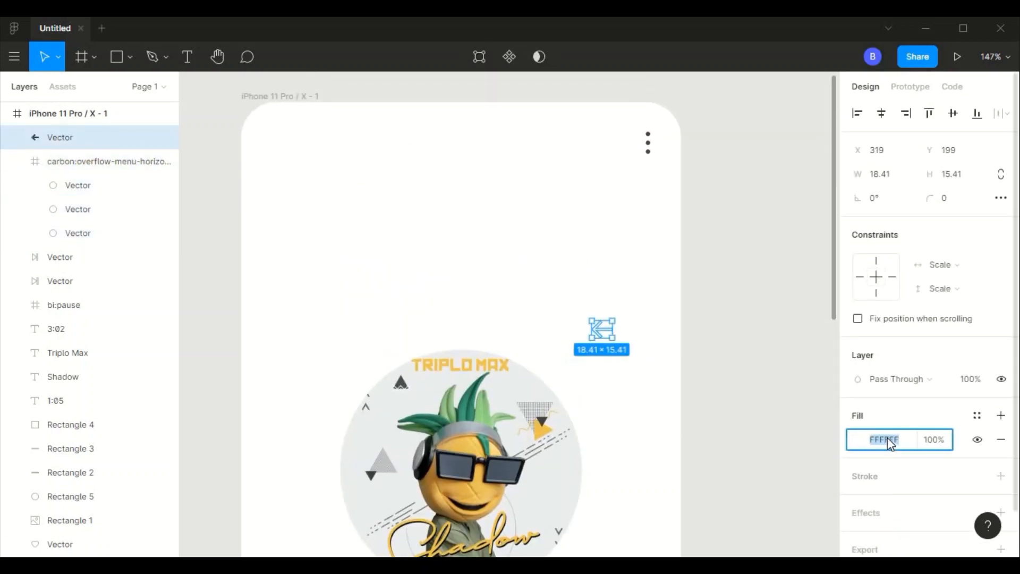
{"action": "type", "text": "4D4141"}
{"action": "key", "text": "Return"}
{"action": "left_click_drag", "start_coordinate": [602, 330], "coordinate": [277, 143]}
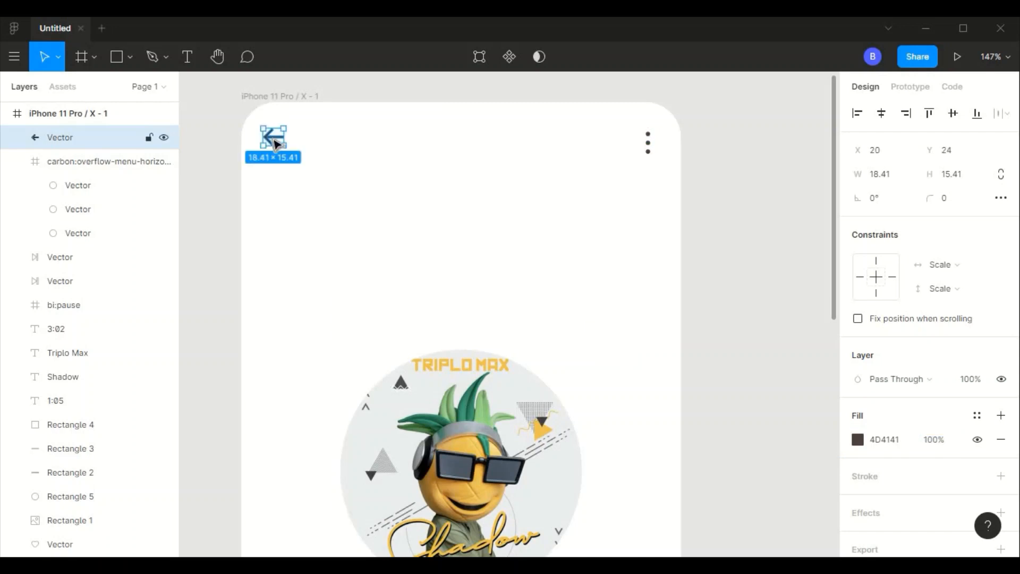
{"action": "scroll", "coordinate": [697, 250], "scroll_direction": "down", "scroll_amount": 2}
{"action": "left_click", "coordinate": [696, 268]}
- Examine how the back arrow and menu icon sit in relation to the rest of the player screen
{"action": "scroll", "coordinate": [695, 285], "scroll_direction": "down", "scroll_amount": 2}
{"action": "scroll", "coordinate": [695, 285], "scroll_direction": "down", "scroll_amount": 2}
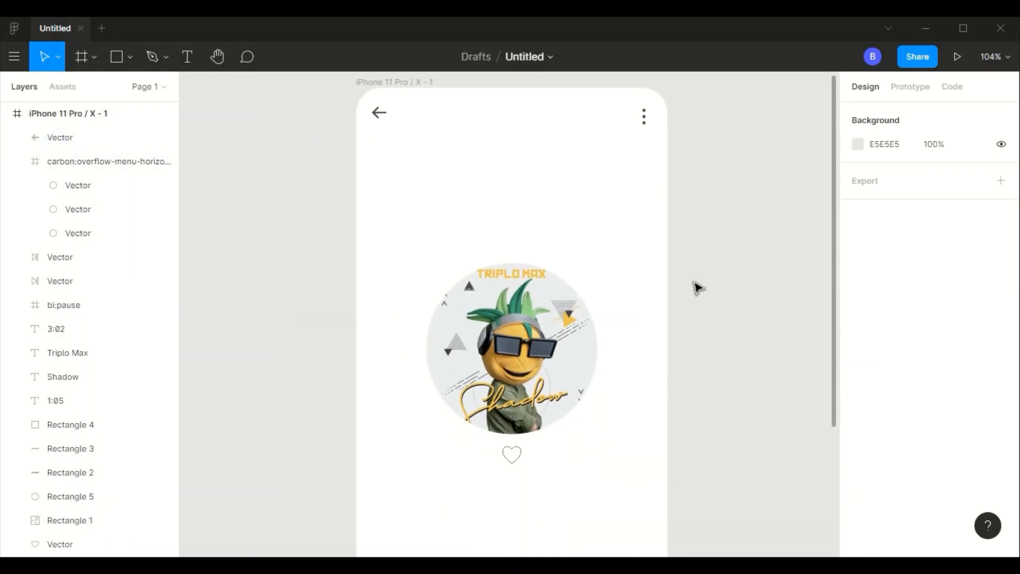
{"action": "scroll", "coordinate": [698, 288], "scroll_direction": "down", "scroll_amount": 3}
{"action": "scroll", "coordinate": [697, 288], "scroll_direction": "down", "scroll_amount": 2}
{"action": "scroll", "coordinate": [697, 287], "scroll_direction": "up", "scroll_amount": 3}
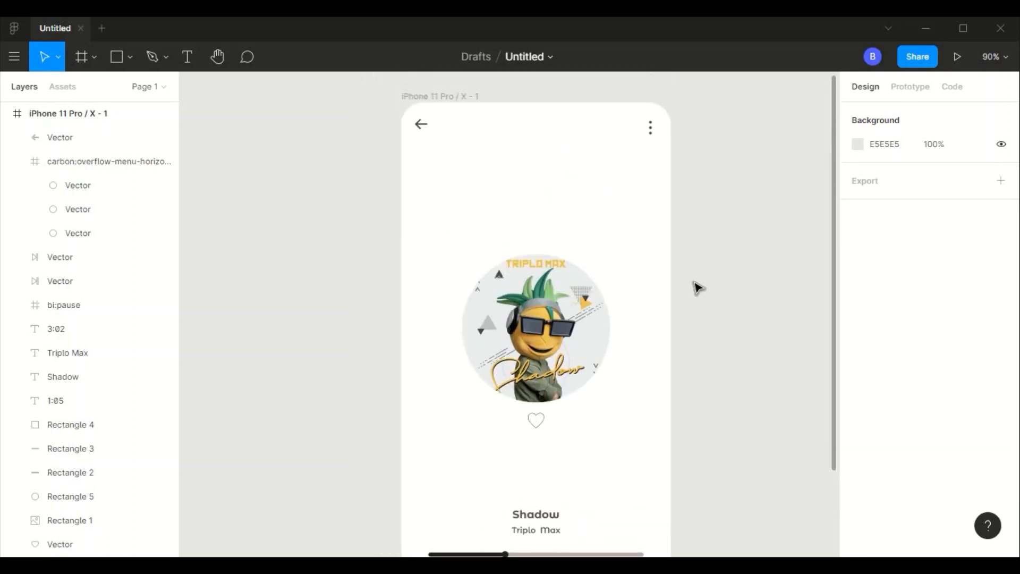
{"action": "scroll", "coordinate": [695, 283], "scroll_direction": "up", "scroll_amount": 3}
{"action": "scroll", "coordinate": [695, 283], "scroll_direction": "up", "scroll_amount": 4}
{"action": "scroll", "coordinate": [695, 283], "scroll_direction": "up", "scroll_amount": 1}
- Resize the back arrow to 22 wide by 18 high and set it at X 20, Y 24
{"action": "scroll", "coordinate": [694, 283], "scroll_direction": "left", "scroll_amount": 3}
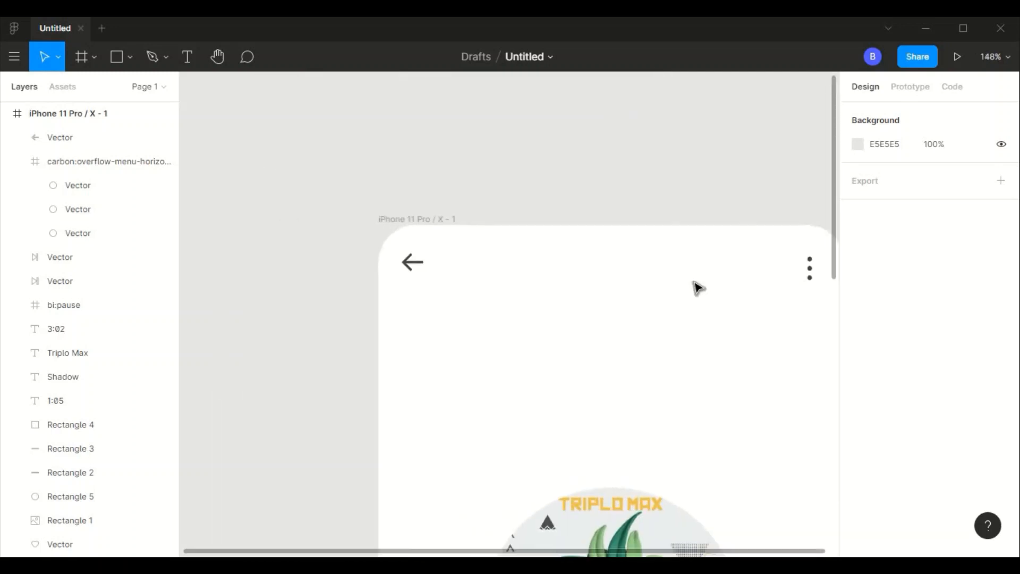
{"action": "scroll", "coordinate": [691, 282], "scroll_direction": "up", "scroll_amount": 5}
{"action": "left_click", "coordinate": [241, 250]}
{"action": "left_click", "coordinate": [897, 175]}
{"action": "type", "text": "22"}
{"action": "key", "text": "Return"}
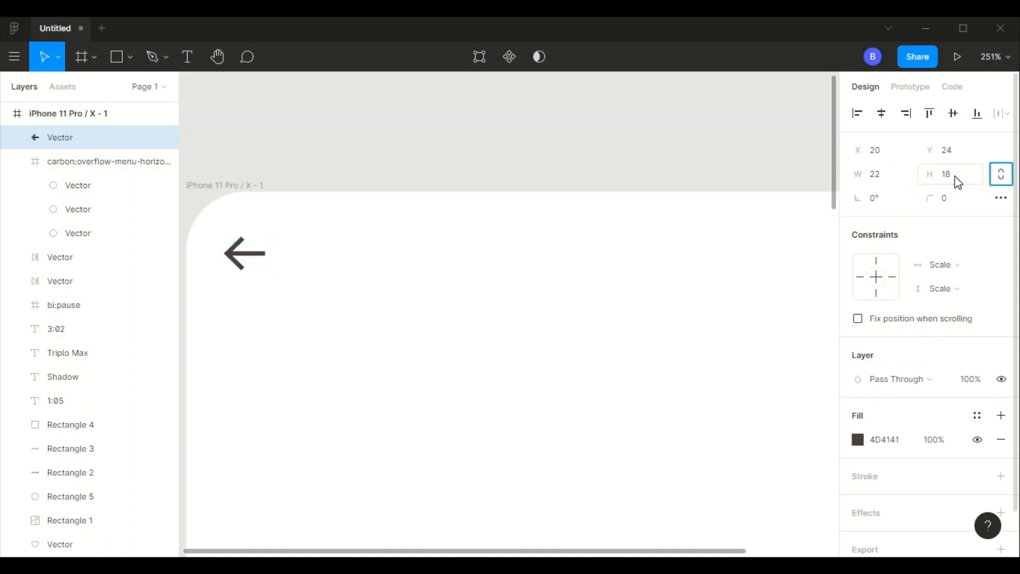
{"action": "left_click", "coordinate": [226, 259]}
{"action": "left_click", "coordinate": [237, 267]}
{"action": "left_click", "coordinate": [308, 263]}
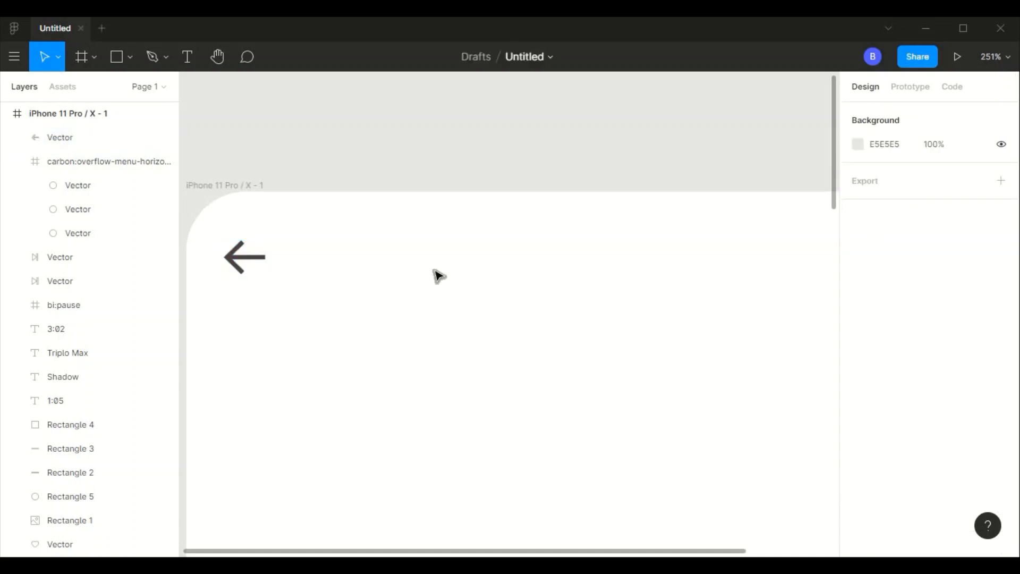
{"action": "scroll", "coordinate": [435, 276], "scroll_direction": "down", "scroll_amount": 3}
{"action": "left_click", "coordinate": [322, 266]}
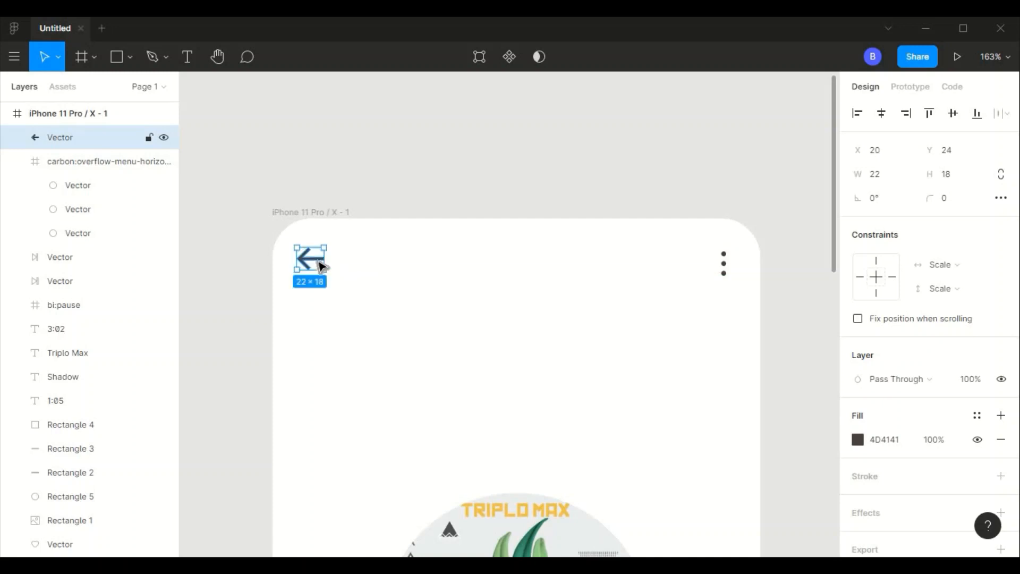
{"action": "scroll", "coordinate": [319, 261], "scroll_direction": "down", "scroll_amount": 5}
{"action": "left_click", "coordinate": [540, 336]}
- Review the whole player layout from the header icons down to the playback controls
{"action": "scroll", "coordinate": [541, 339], "scroll_direction": "left", "scroll_amount": 3}
{"action": "scroll", "coordinate": [542, 340], "scroll_direction": "down", "scroll_amount": 2}
{"action": "scroll", "coordinate": [542, 340], "scroll_direction": "down", "scroll_amount": 1}
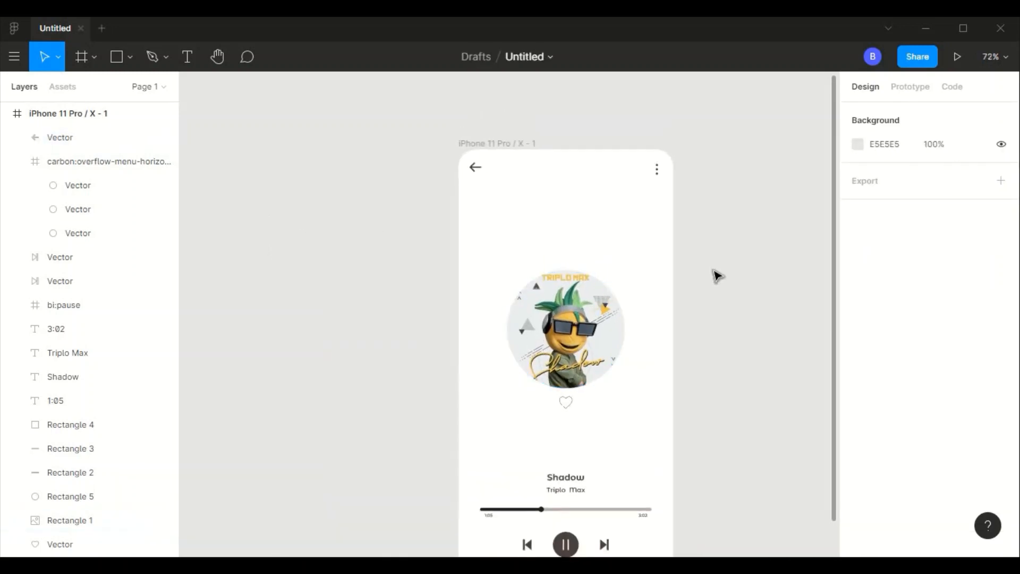
{"action": "scroll", "coordinate": [650, 380], "scroll_direction": "down", "scroll_amount": 3}
{"action": "scroll", "coordinate": [650, 380], "scroll_direction": "up", "scroll_amount": 3}
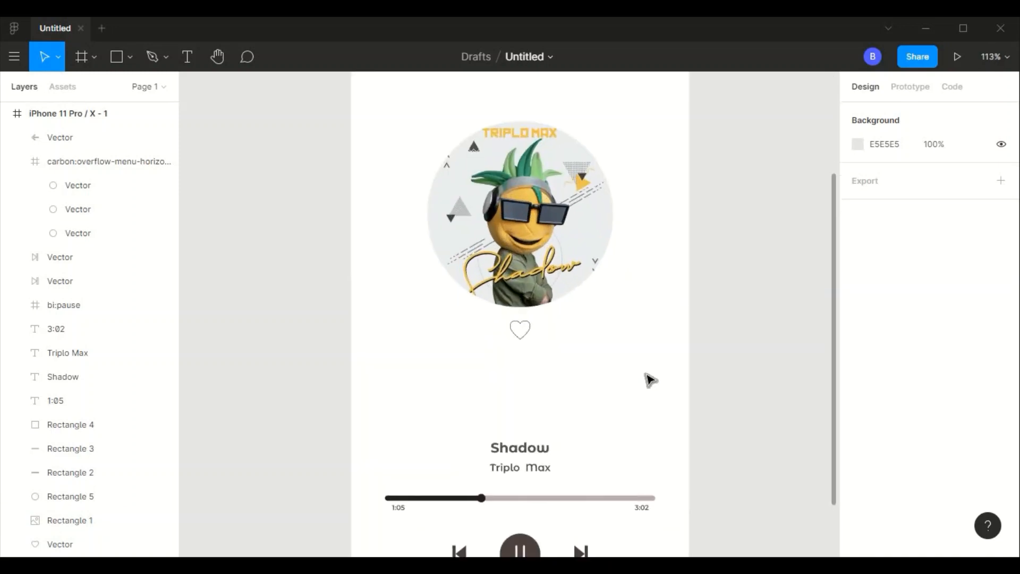
{"action": "scroll", "coordinate": [650, 380], "scroll_direction": "down", "scroll_amount": 5}
{"action": "scroll", "coordinate": [650, 381], "scroll_direction": "left", "scroll_amount": 2}
{"action": "scroll", "coordinate": [650, 381], "scroll_direction": "right", "scroll_amount": 4}
{"action": "scroll", "coordinate": [650, 381], "scroll_direction": "up", "scroll_amount": 2}
{"action": "scroll", "coordinate": [650, 381], "scroll_direction": "left", "scroll_amount": 6}
{"action": "scroll", "coordinate": [649, 380], "scroll_direction": "right", "scroll_amount": 5}
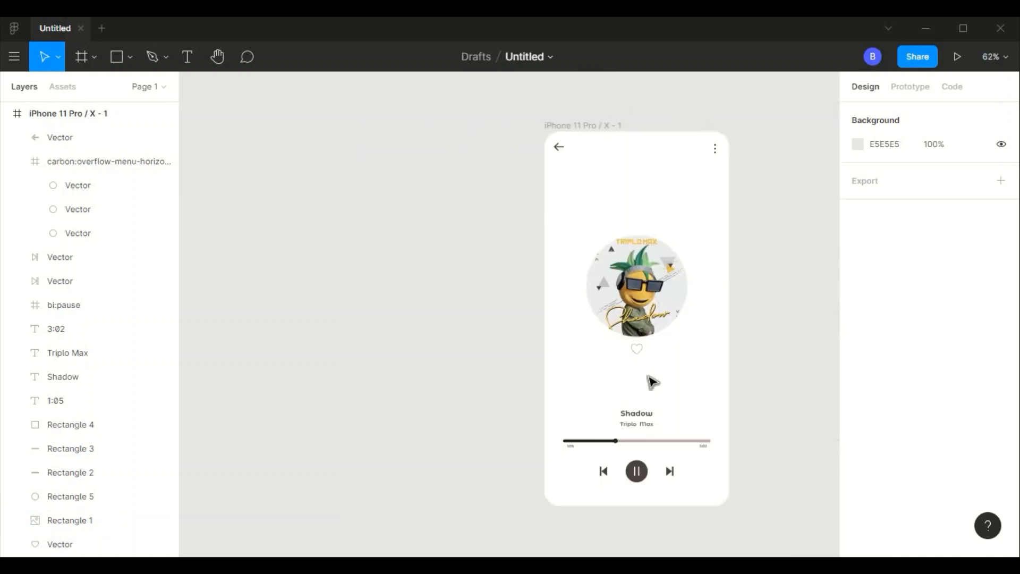
- Draw a tall rectangle, 128 wide by about 461 high, against the phone frame's left edge at X 0, about Y 117
{"action": "left_click", "coordinate": [130, 57]}
{"action": "left_click", "coordinate": [123, 89]}
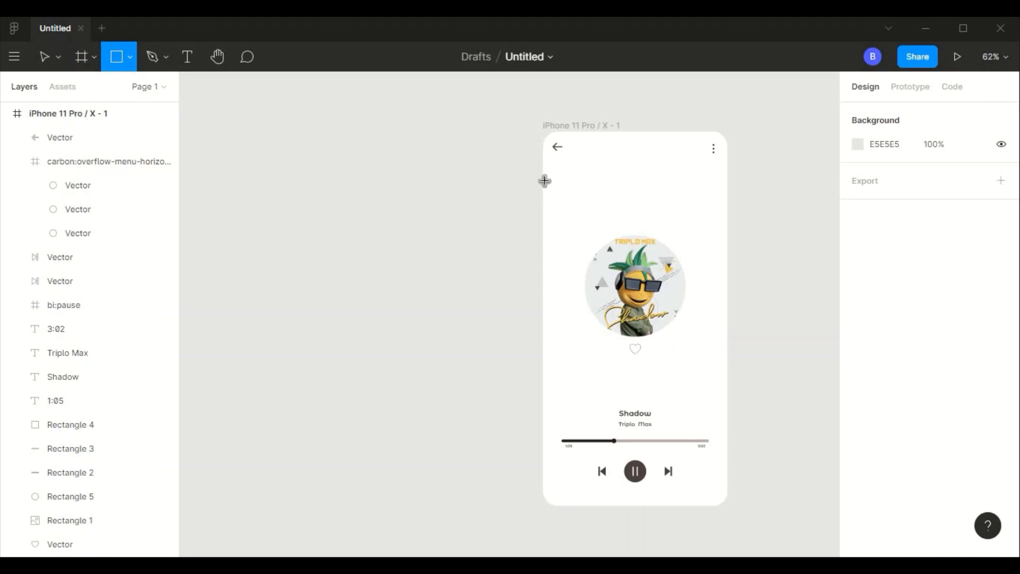
{"action": "left_click_drag", "start_coordinate": [545, 181], "coordinate": [608, 396]}
{"action": "left_click_drag", "start_coordinate": [580, 307], "coordinate": [580, 317]}
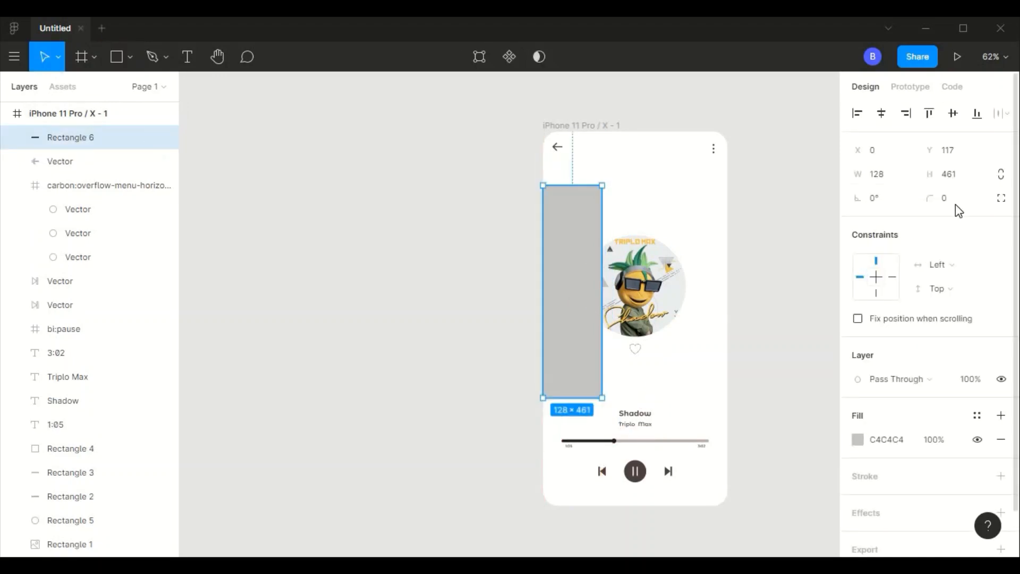
- Round the tall rectangle's two right-hand corners to 36 and stretch it to about 527 high, starting at about Y 75
{"action": "left_click", "coordinate": [1000, 200]}
{"action": "left_click", "coordinate": [897, 222]}
{"action": "type", "text": "32"}
{"action": "key", "text": "Tab"}
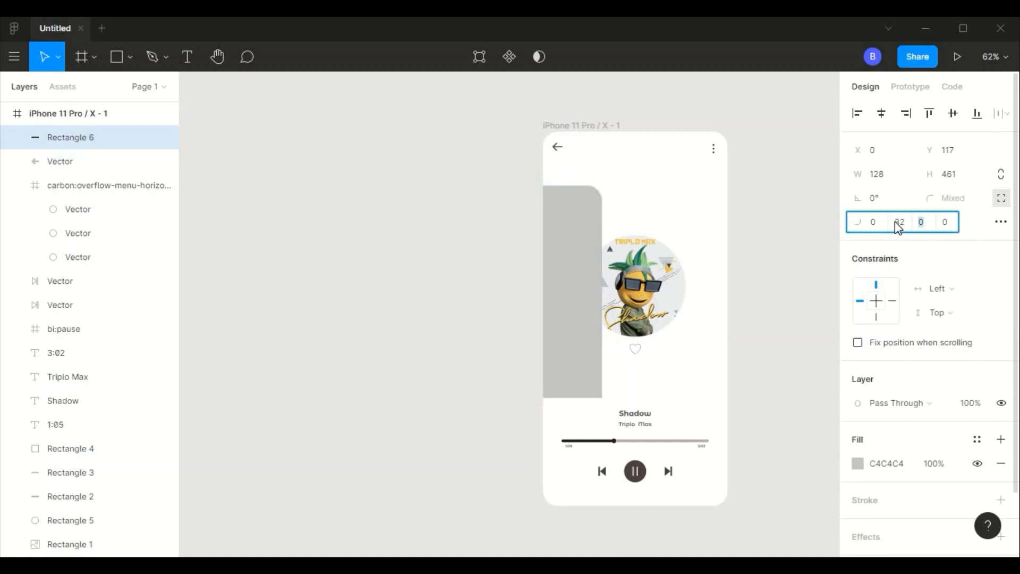
{"action": "type", "text": "32"}
{"action": "key", "text": "Tab"}
{"action": "left_click", "coordinate": [896, 222]}
{"action": "type", "text": "36"}
{"action": "key", "text": "Tab"}
{"action": "type", "text": "36"}
{"action": "key", "text": "Tab"}
{"action": "left_click_drag", "start_coordinate": [567, 393], "coordinate": [574, 419]}
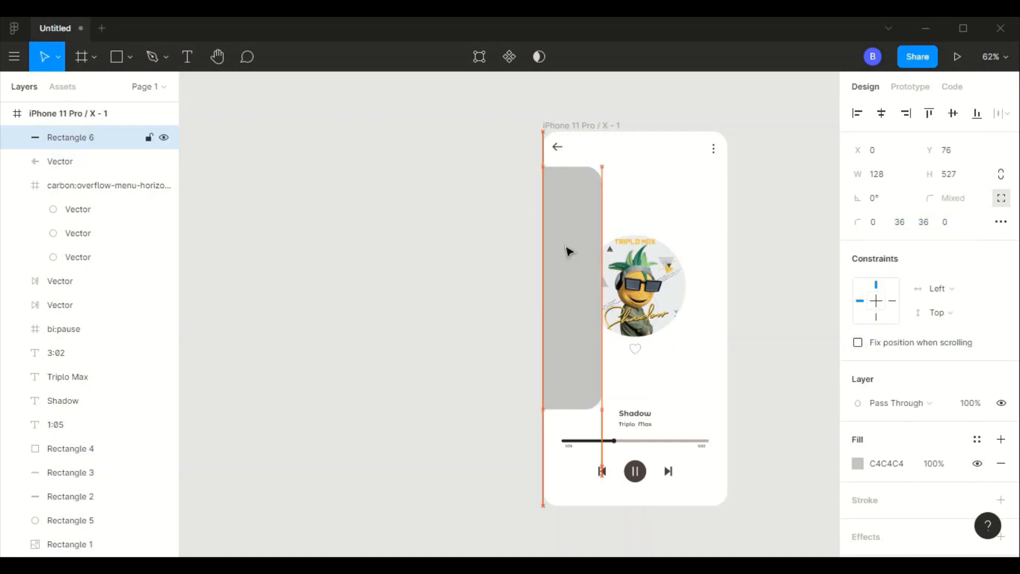
{"action": "left_click", "coordinate": [722, 205]}
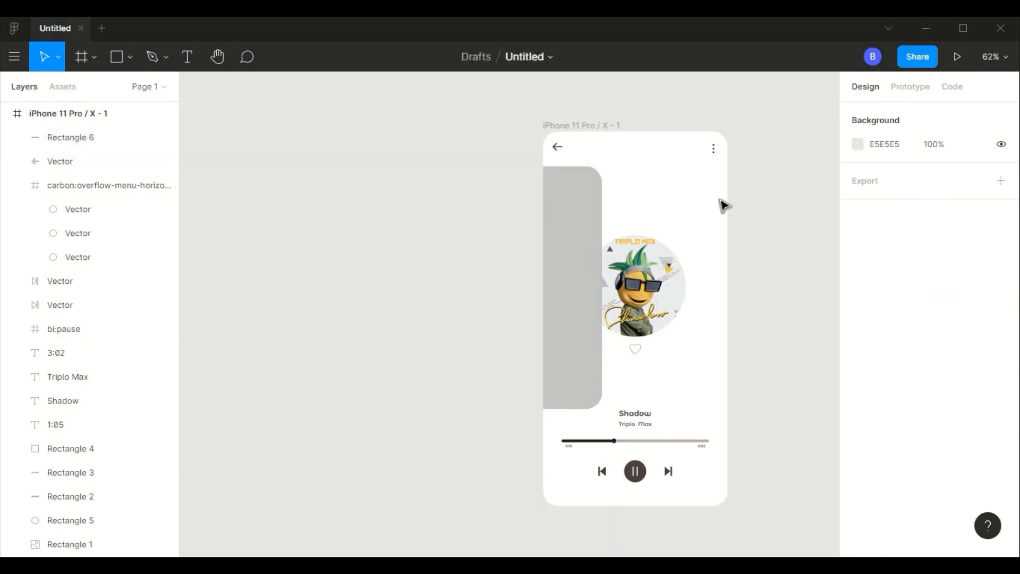
- Try a white FFFFFF fill on the tall side panel
{"action": "scroll", "coordinate": [720, 201], "scroll_direction": "up", "scroll_amount": 3}
{"action": "left_click", "coordinate": [520, 207]}
{"action": "left_click", "coordinate": [900, 466]}
{"action": "type", "text": "ff"}
{"action": "key", "text": "Return"}
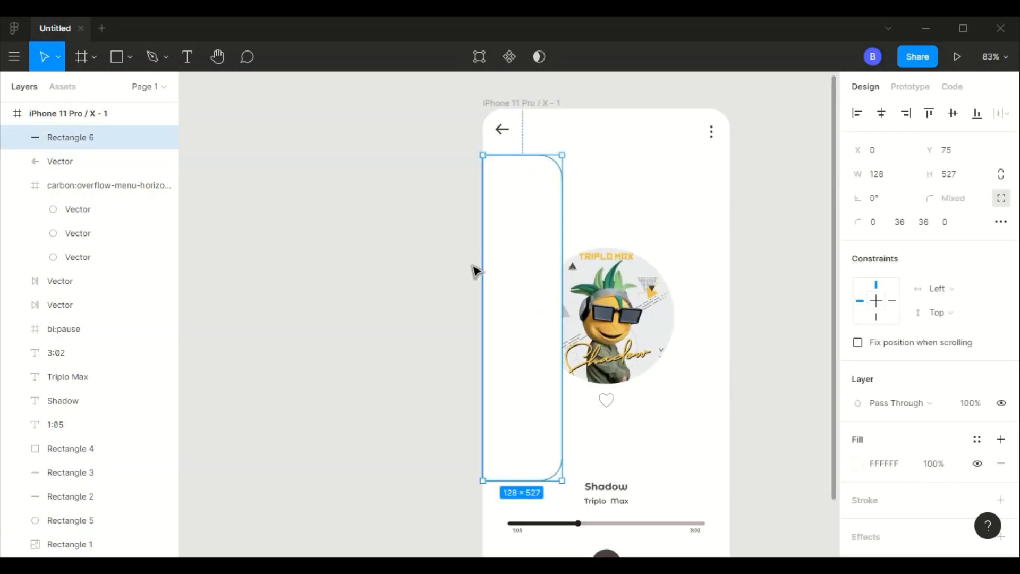
{"action": "left_click", "coordinate": [473, 269]}
{"action": "left_click", "coordinate": [534, 257]}
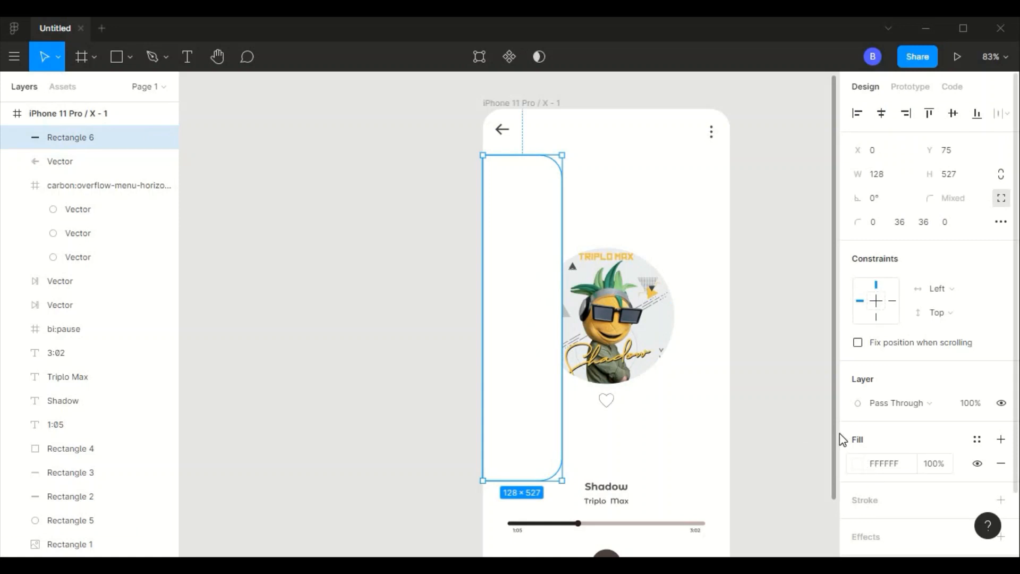
- Recolour the side panel to a light greyish mauve so it stands out from the white screen
{"action": "left_click", "coordinate": [857, 463]}
{"action": "left_click_drag", "start_coordinate": [701, 256], "coordinate": [668, 222]}
{"action": "left_click", "coordinate": [431, 250]}
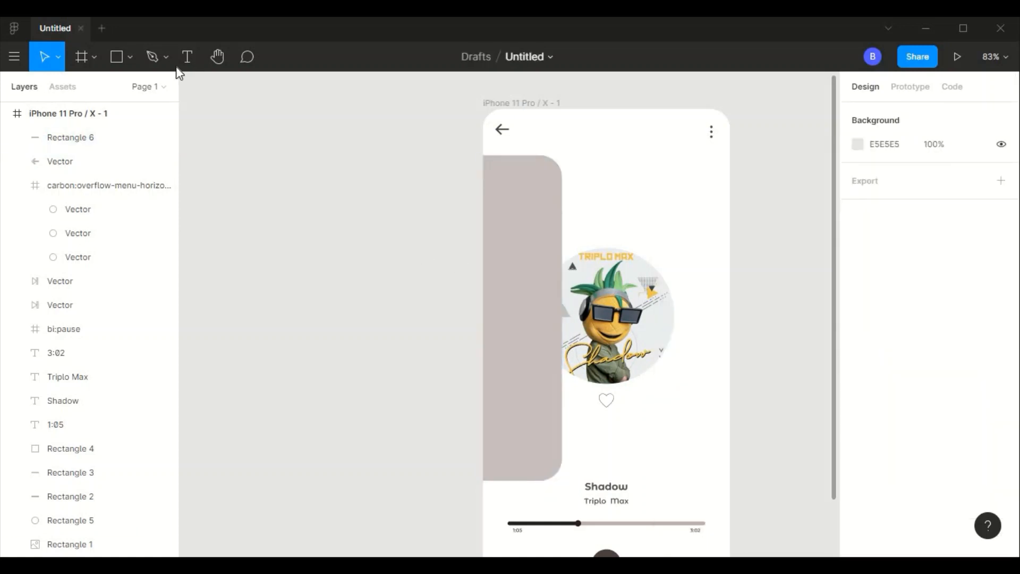
- Draw a thin vertical bar outside the phone frame and size it to 4 wide by 48 high
{"action": "key", "text": "r"}
{"action": "left_click_drag", "start_coordinate": [419, 211], "coordinate": [423, 223]}
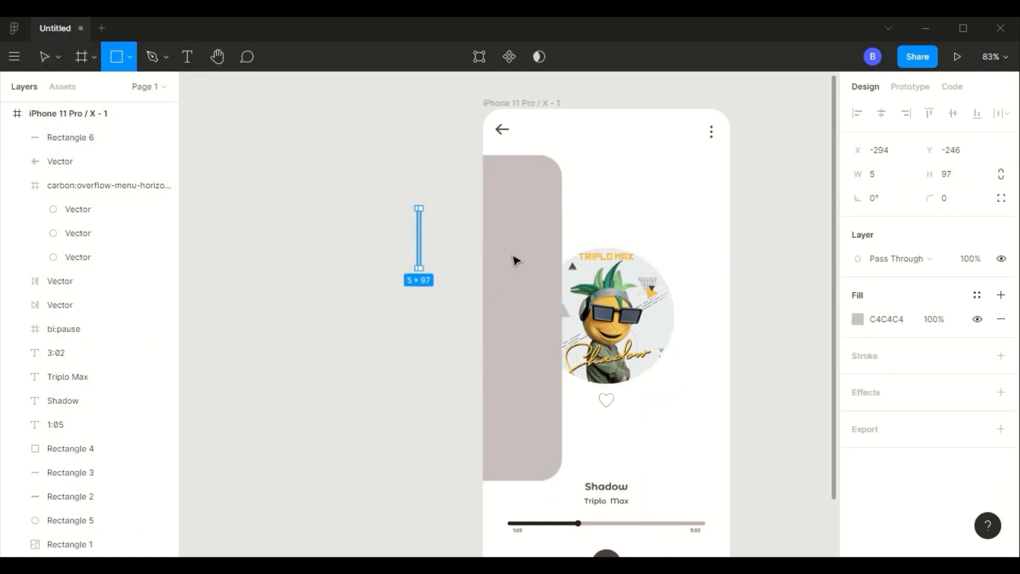
{"action": "left_click_drag", "start_coordinate": [422, 268], "coordinate": [422, 269]}
{"action": "left_click", "coordinate": [891, 176]}
{"action": "type", "text": "4"}
{"action": "key", "text": "Tab"}
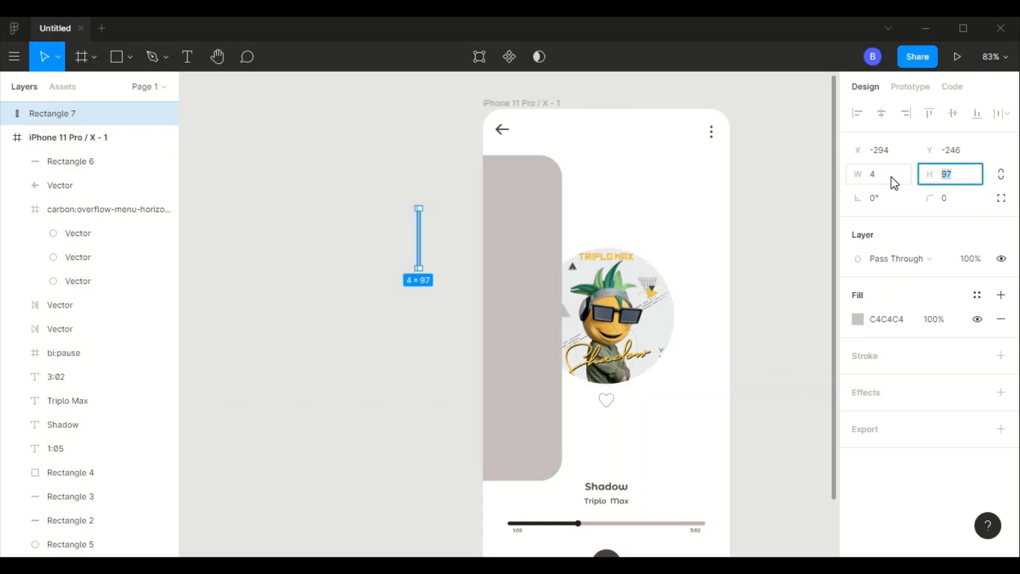
{"action": "type", "text": "48"}
{"action": "key", "text": "Tab"}
- Fill the thin vertical bar with the darker greyish mauve 9C8D8D
{"action": "left_click", "coordinate": [856, 334]}
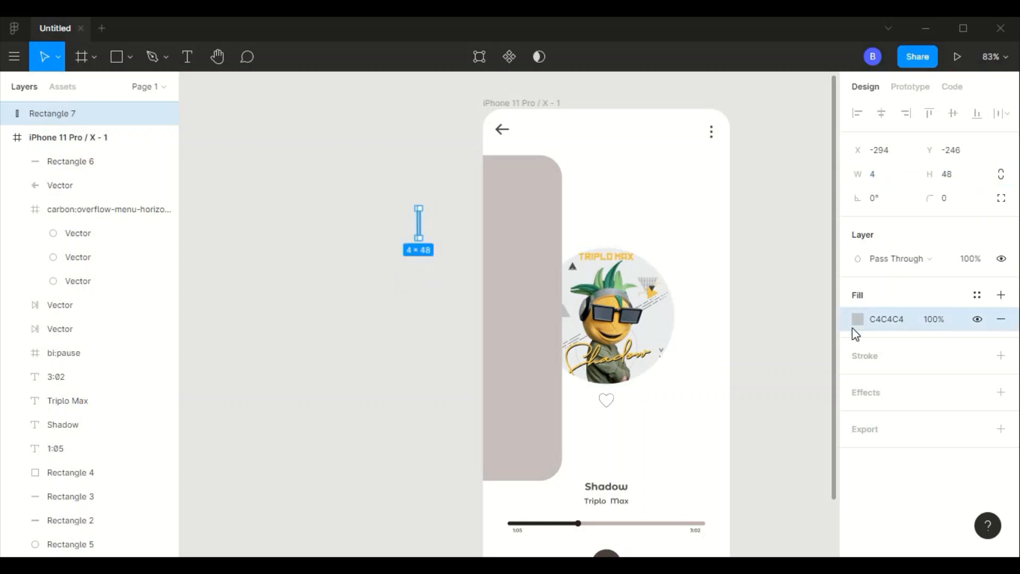
{"action": "left_click", "coordinate": [858, 321]}
{"action": "left_click_drag", "start_coordinate": [686, 271], "coordinate": [676, 252]}
{"action": "left_click", "coordinate": [376, 219]}
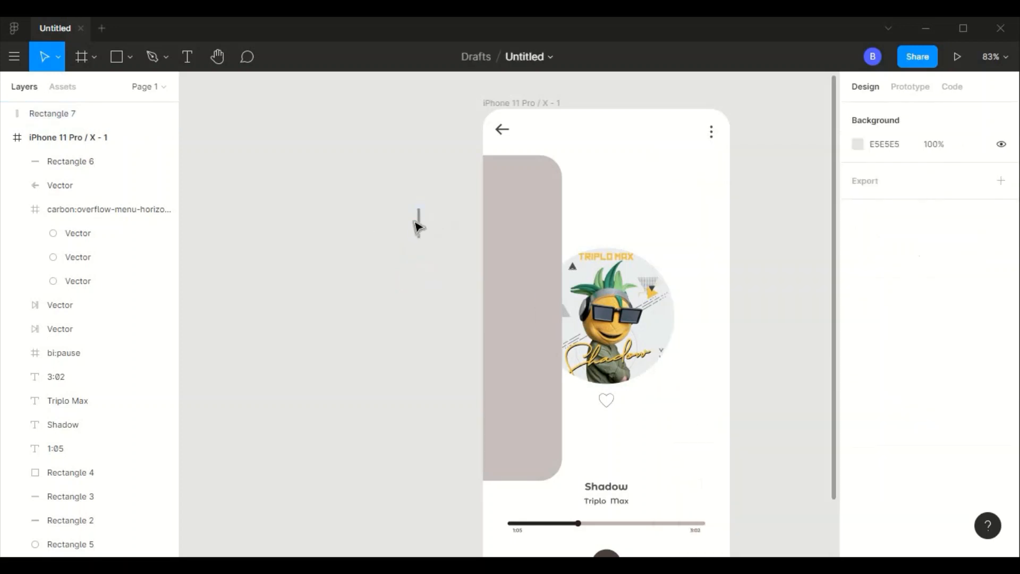
- Move the thin bar inside the side panel's right edge at X 117, Y 311 and round its corners
{"action": "left_click_drag", "start_coordinate": [418, 228], "coordinate": [558, 305]}
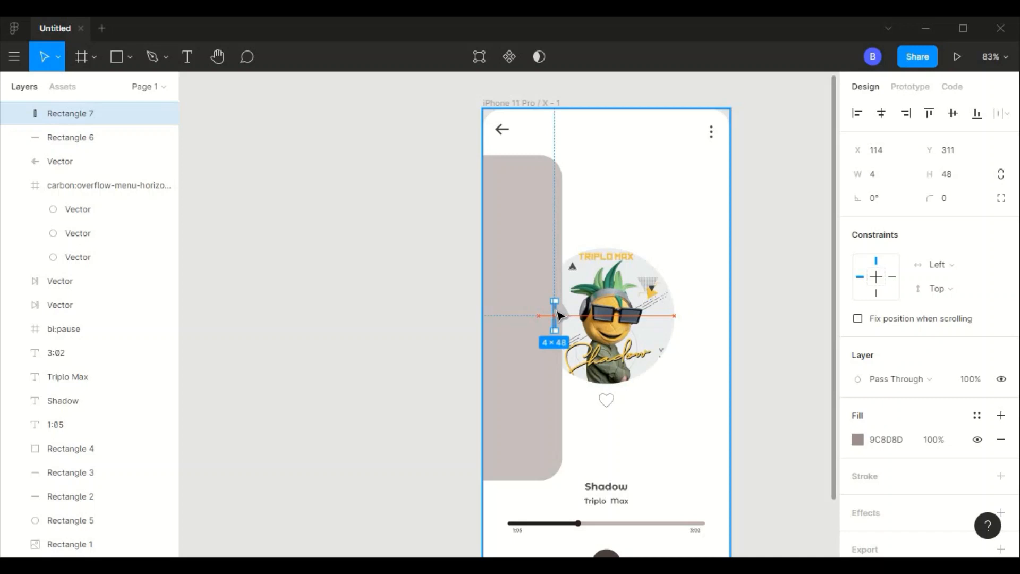
{"action": "left_click_drag", "start_coordinate": [561, 315], "coordinate": [558, 312]}
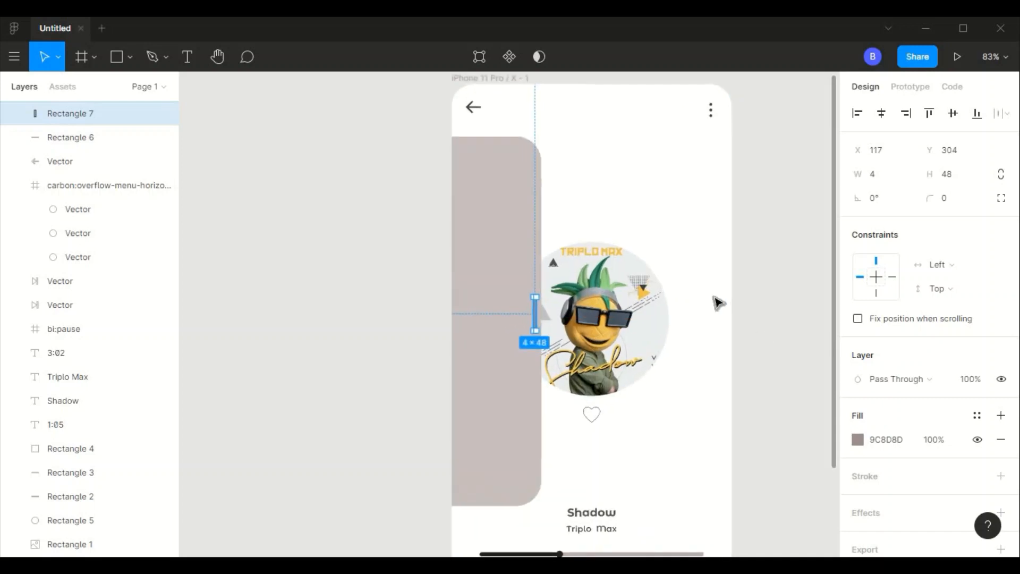
{"action": "left_click", "coordinate": [763, 339]}
{"action": "scroll", "coordinate": [755, 330], "scroll_direction": "up", "scroll_amount": 3}
{"action": "left_click", "coordinate": [445, 311]}
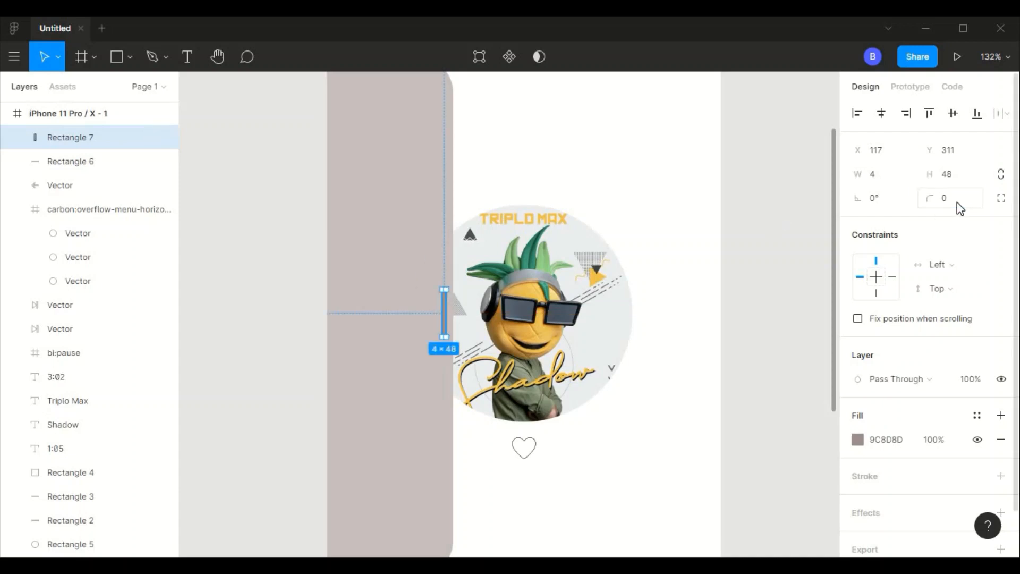
{"action": "key", "text": "Return"}
{"action": "left_click", "coordinate": [718, 367]}
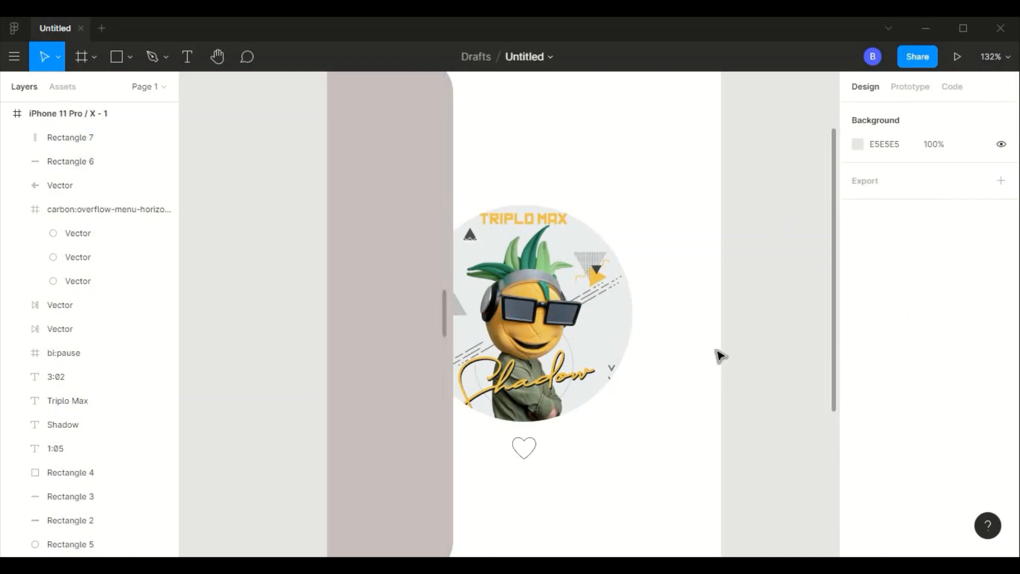
- Draw a 72 by 72 square near the side panel's upper end and round it into a circle with radius 36
{"action": "scroll", "coordinate": [717, 355], "scroll_direction": "down", "scroll_amount": 2}
{"action": "key", "text": "r"}
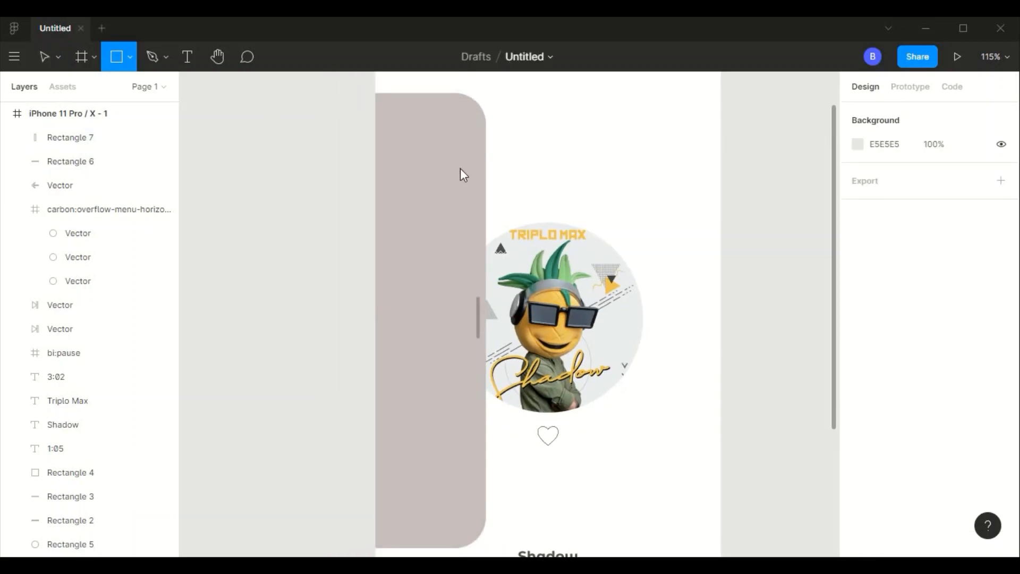
{"action": "left_click_drag", "start_coordinate": [391, 113], "coordinate": [463, 171]}
{"action": "type", "text": "72"}
{"action": "key", "text": "Tab"}
{"action": "type", "text": "72"}
{"action": "key", "text": "Tab"}
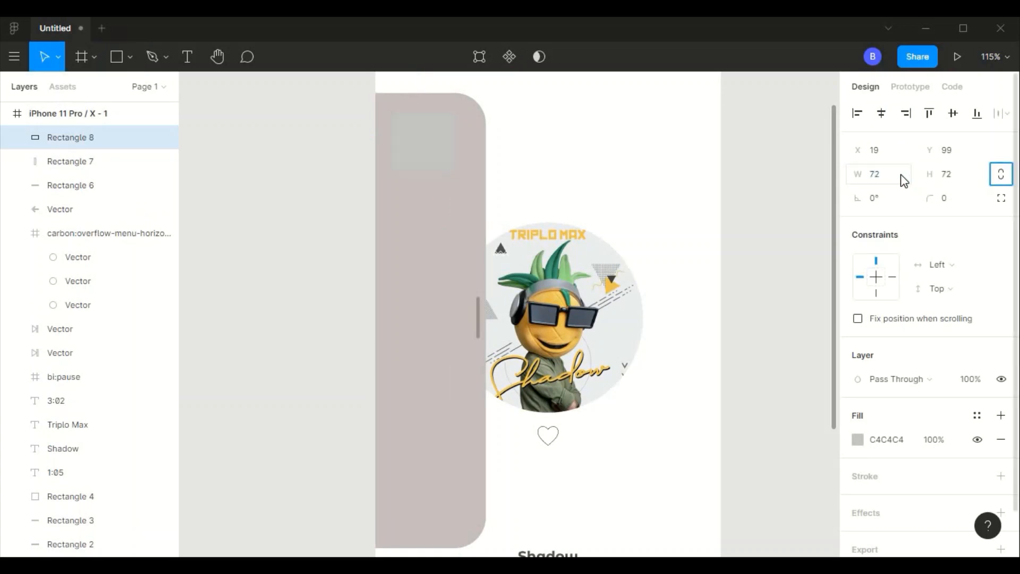
{"action": "key", "text": "Tab"}
- Fill the circle with near-white FCFCFC and position it at X 28, Y 99
{"action": "left_click", "coordinate": [858, 440]}
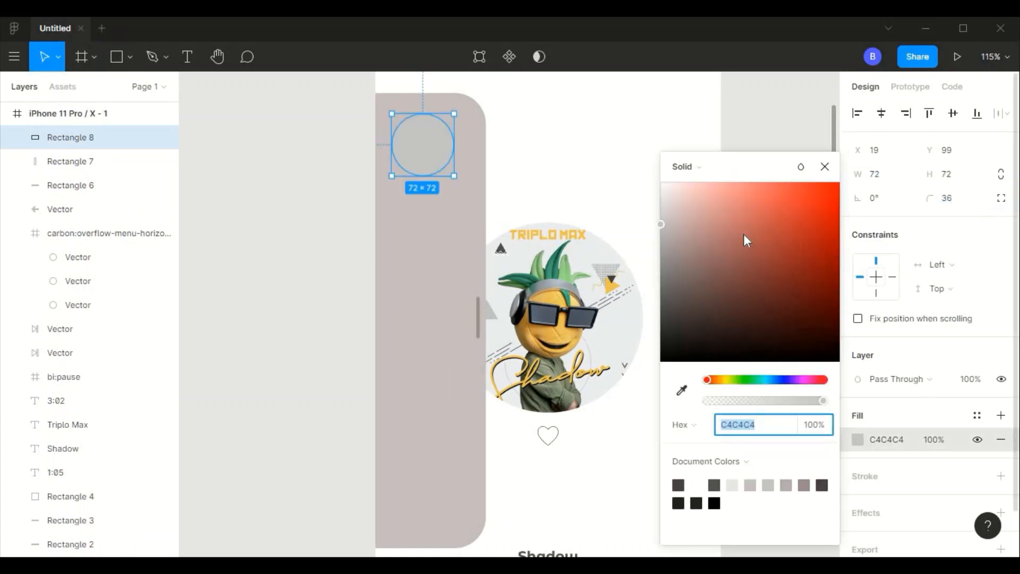
{"action": "left_click_drag", "start_coordinate": [744, 234], "coordinate": [659, 184]}
{"action": "left_click", "coordinate": [606, 137]}
{"action": "left_click", "coordinate": [424, 156]}
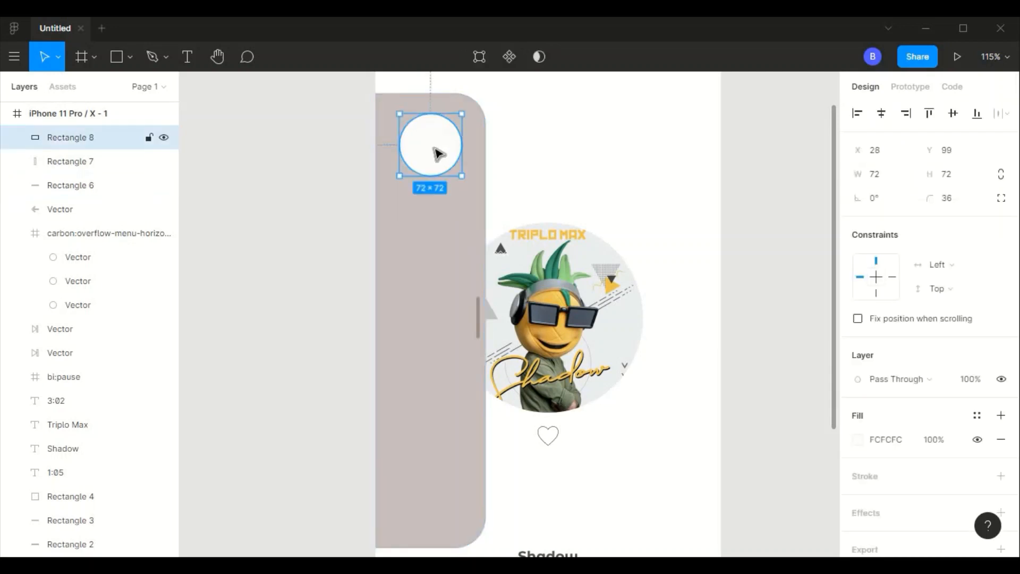
- Duplicate the circle four times down the side panel, spacing the copies 90 px apart
{"action": "key", "text": "ctrl+d"}
{"action": "left_click_drag", "start_coordinate": [438, 154], "coordinate": [440, 227]}
{"action": "key", "text": "ctrl+d"}
{"action": "key", "text": "ctrl+d"}
{"action": "key", "text": "ctrl+d"}
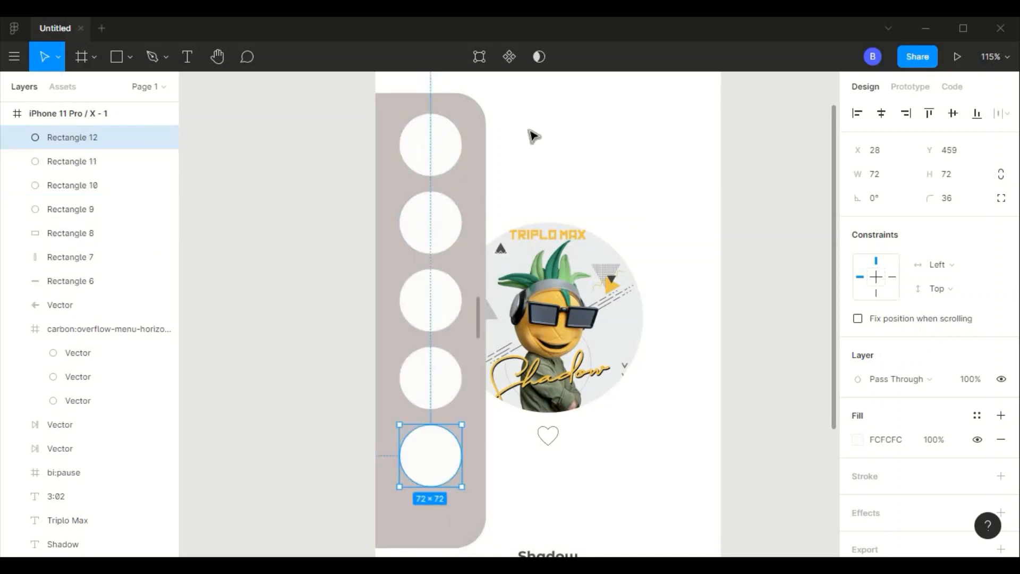
- Nudge each of the four lower circles upward by about 2 px
{"action": "left_click", "coordinate": [421, 232]}
{"action": "key", "text": "Up"}
{"action": "key", "text": "Up"}
{"action": "left_click", "coordinate": [421, 321]}
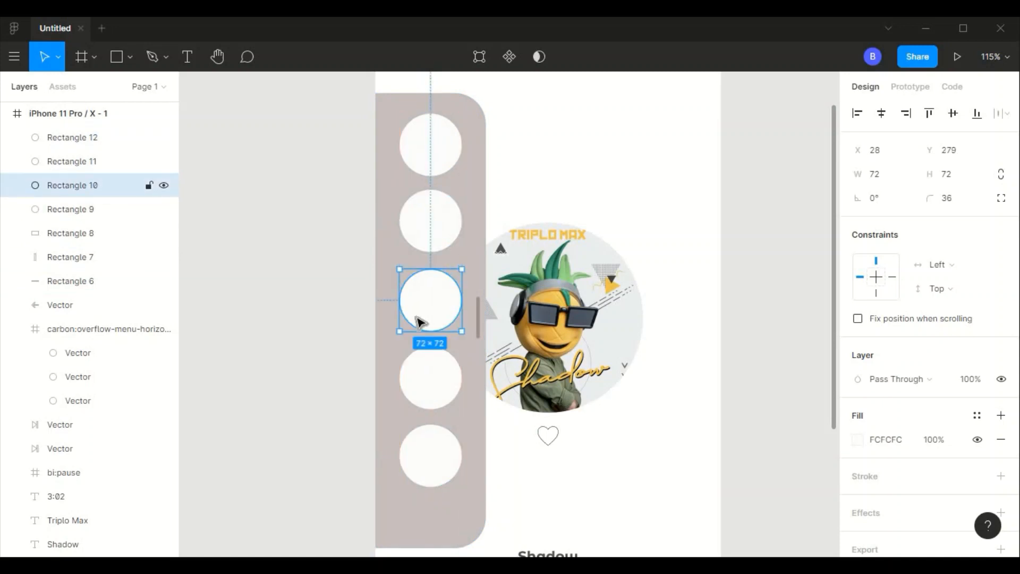
{"action": "key", "text": "Up"}
{"action": "left_click", "coordinate": [419, 376]}
{"action": "key", "text": "Up"}
{"action": "key", "text": "Up"}
{"action": "left_click", "coordinate": [431, 443]}
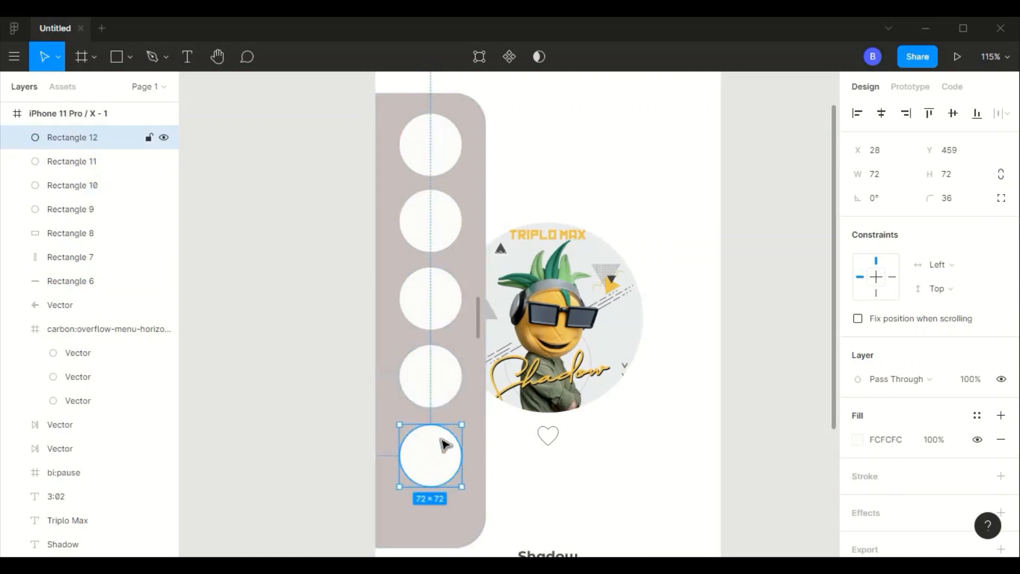
{"action": "key", "text": "Up"}
{"action": "left_click", "coordinate": [596, 477]}
- Add a small "Artist" text label below the lowest circle in the side panel, matching the 1:05 label's style
{"action": "scroll", "coordinate": [599, 479], "scroll_direction": "down", "scroll_amount": 3}
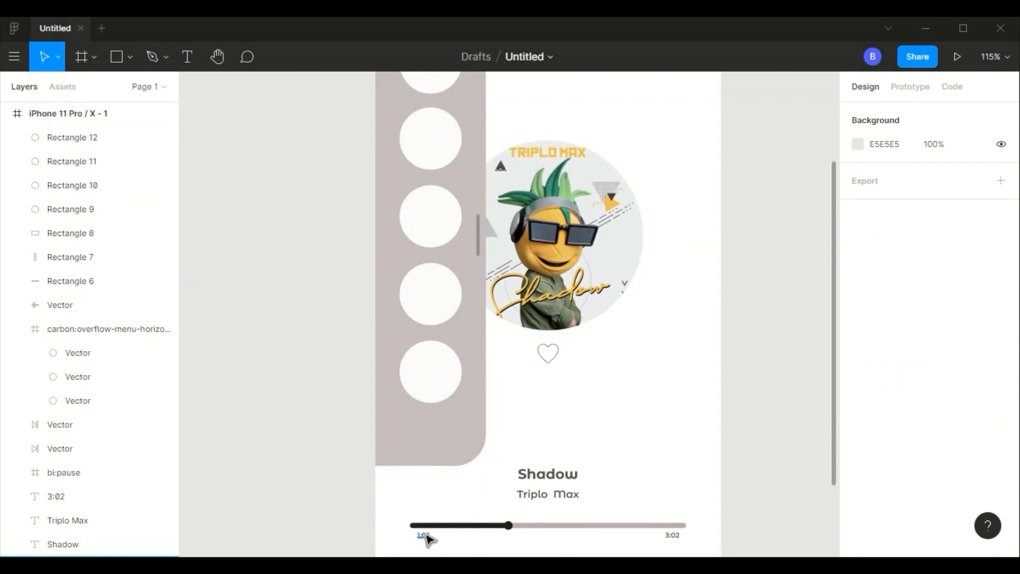
{"action": "left_click", "coordinate": [425, 535]}
{"action": "left_click", "coordinate": [566, 497]}
{"action": "left_click", "coordinate": [428, 536]}
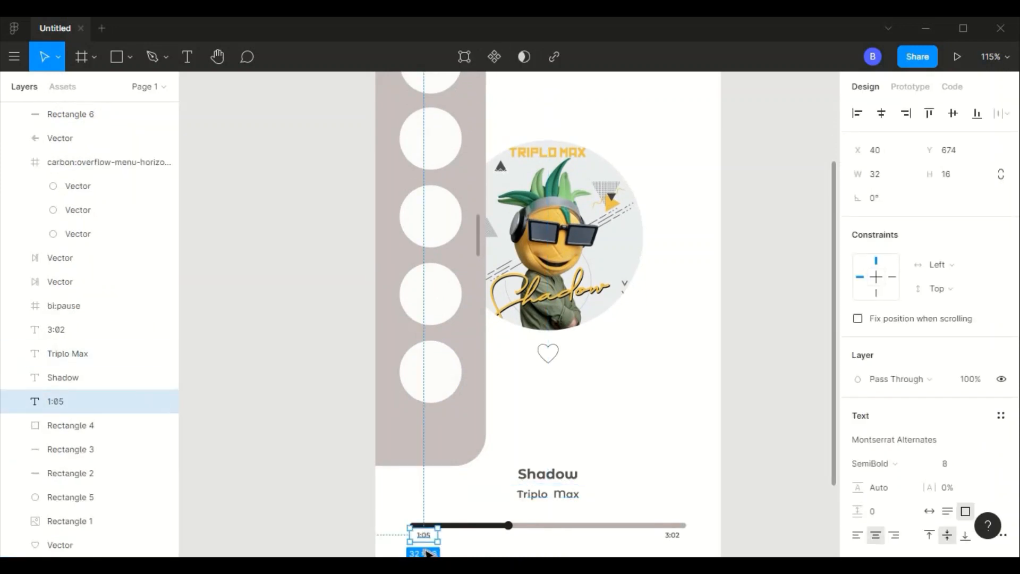
{"action": "scroll", "coordinate": [428, 553], "scroll_direction": "down", "scroll_amount": 1}
{"action": "key", "text": "Escape"}
{"action": "left_click", "coordinate": [187, 56]}
{"action": "left_click", "coordinate": [430, 413]}
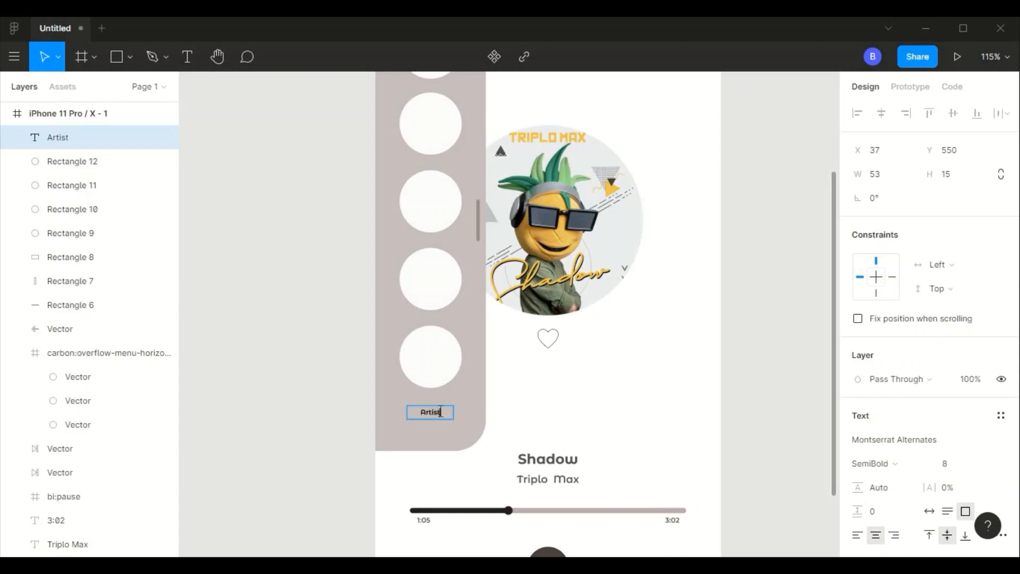
- Set the panel label's font size to 12 and change its text to "Artists"
{"action": "left_click", "coordinate": [961, 467]}
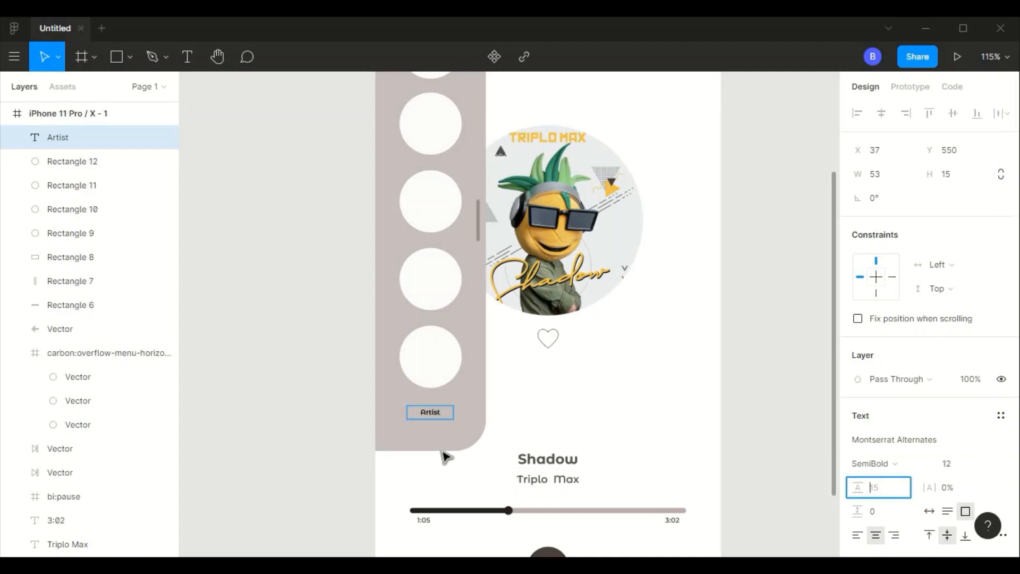
{"action": "left_click", "coordinate": [956, 470]}
{"action": "key", "text": "Tab"}
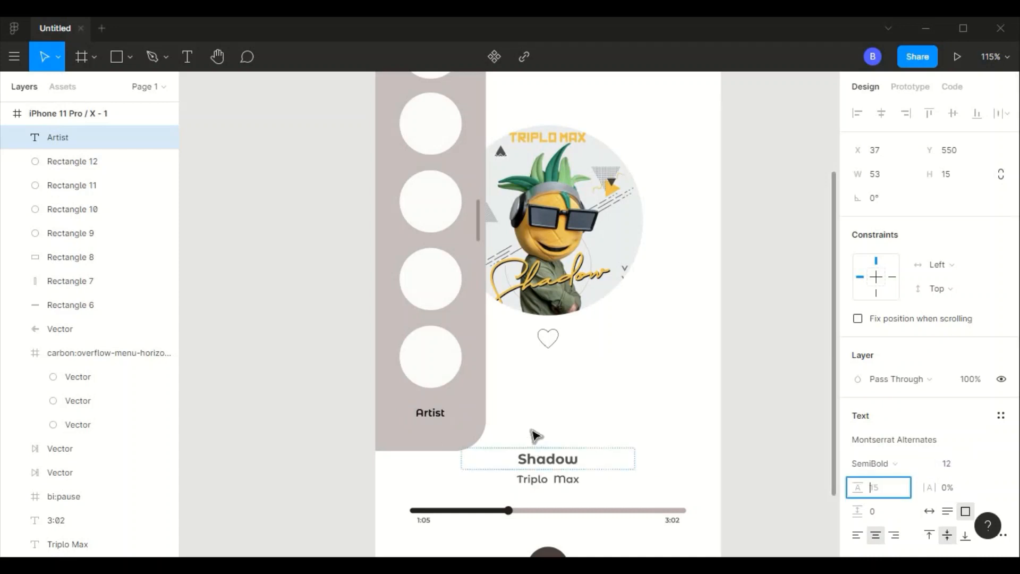
{"action": "key", "text": "Escape"}
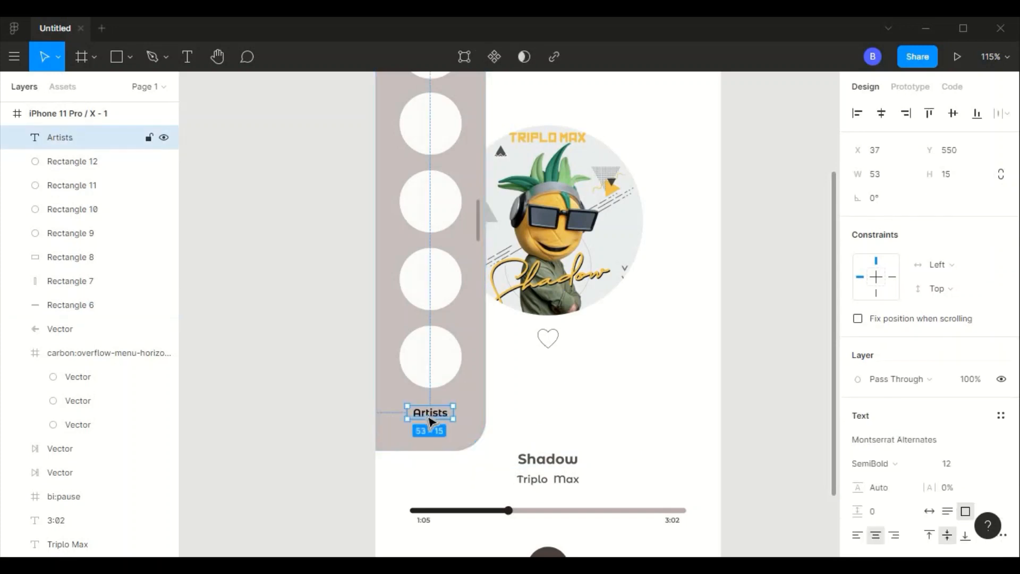
- Widen the Artists label to 54 and centre it under the lowest circle at about Y 554
{"action": "left_click_drag", "start_coordinate": [431, 422], "coordinate": [431, 423]}
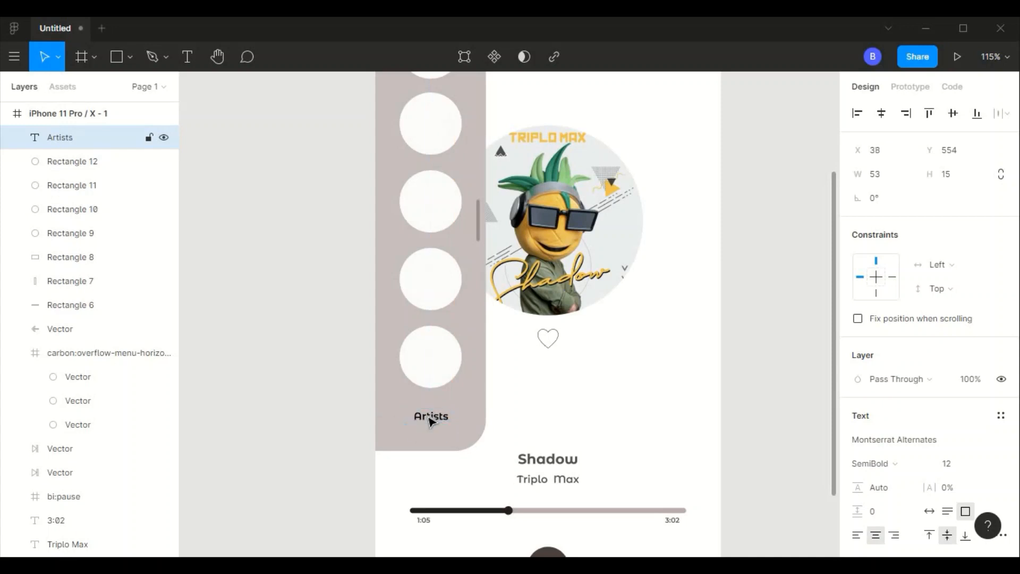
{"action": "type", "text": "54"}
{"action": "key", "text": "Tab"}
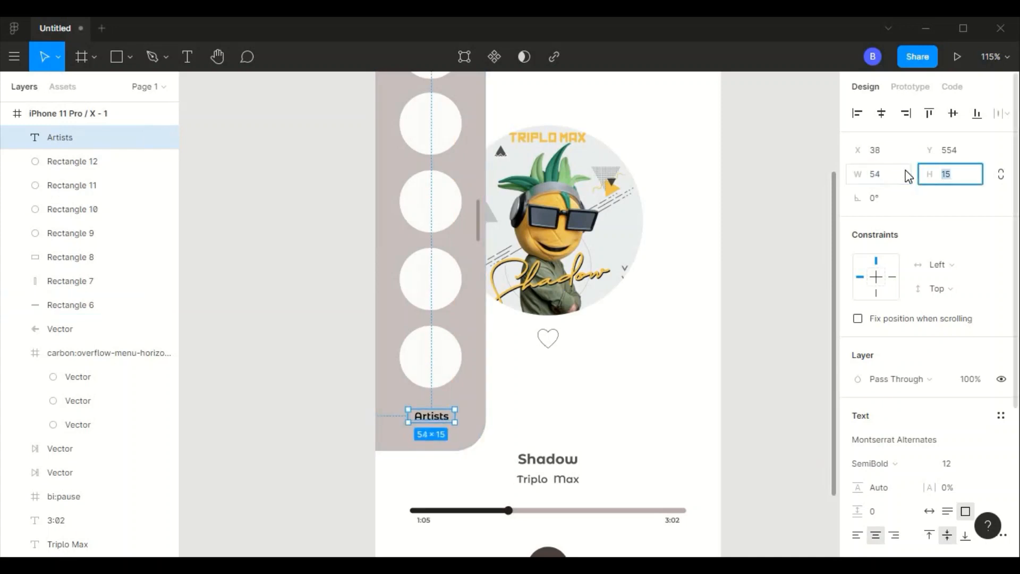
{"action": "left_click", "coordinate": [671, 318]}
{"action": "left_click_drag", "start_coordinate": [431, 424], "coordinate": [462, 396]}
{"action": "left_click", "coordinate": [517, 399]}
- Draw an 8 by 8 square just above and right of the Artists label at about X 102, Y 538
{"action": "left_click", "coordinate": [118, 57]}
{"action": "left_click", "coordinate": [907, 171]}
{"action": "type", "text": "8"}
{"action": "key", "text": "Tab"}
{"action": "type", "text": "8"}
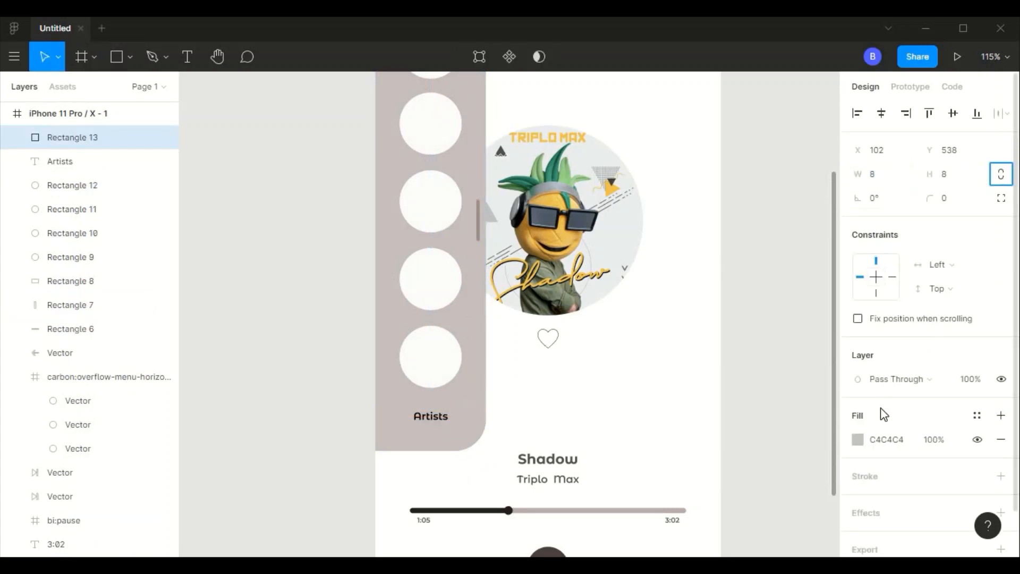
- Fill the small square with near-black 050505 and round it into a dot with corner radius 4
{"action": "left_click", "coordinate": [857, 439]}
{"action": "left_click_drag", "start_coordinate": [717, 271], "coordinate": [657, 184]}
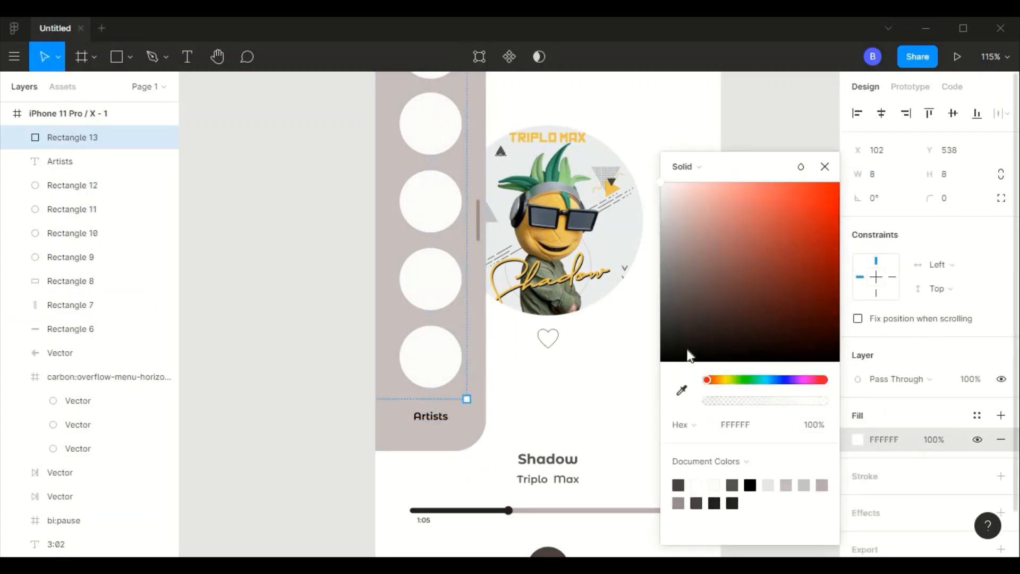
{"action": "left_click_drag", "start_coordinate": [674, 340], "coordinate": [663, 357]}
{"action": "left_click", "coordinate": [940, 199]}
{"action": "type", "text": "4"}
{"action": "key", "text": "Tab"}
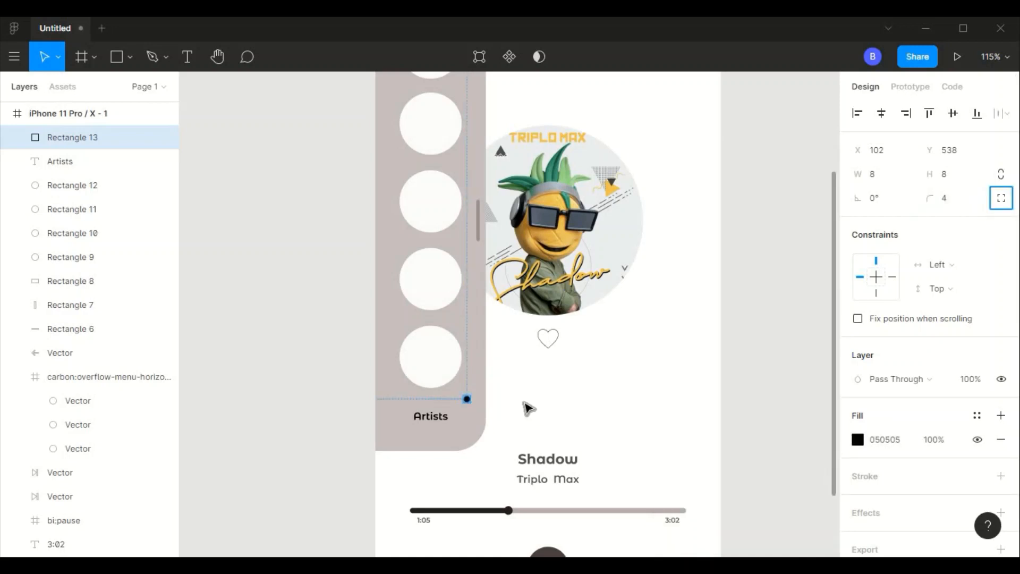
{"action": "scroll", "coordinate": [466, 402], "scroll_direction": "up", "scroll_amount": 5}
{"action": "scroll", "coordinate": [464, 398], "scroll_direction": "down", "scroll_amount": 2}
{"action": "scroll", "coordinate": [461, 280], "scroll_direction": "up", "scroll_amount": 2}
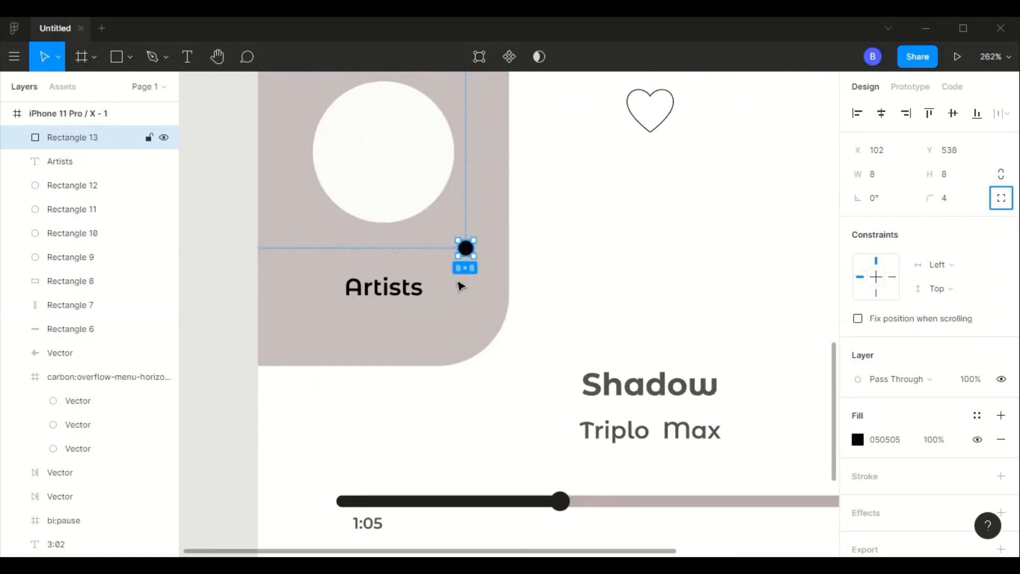
- Move the dot just right of the Artists label to about X 91, Y 559 and resize it to 6 by 6 with corner radius 3
{"action": "left_click_drag", "start_coordinate": [465, 250], "coordinate": [445, 290]}
{"action": "left_click", "coordinate": [889, 176]}
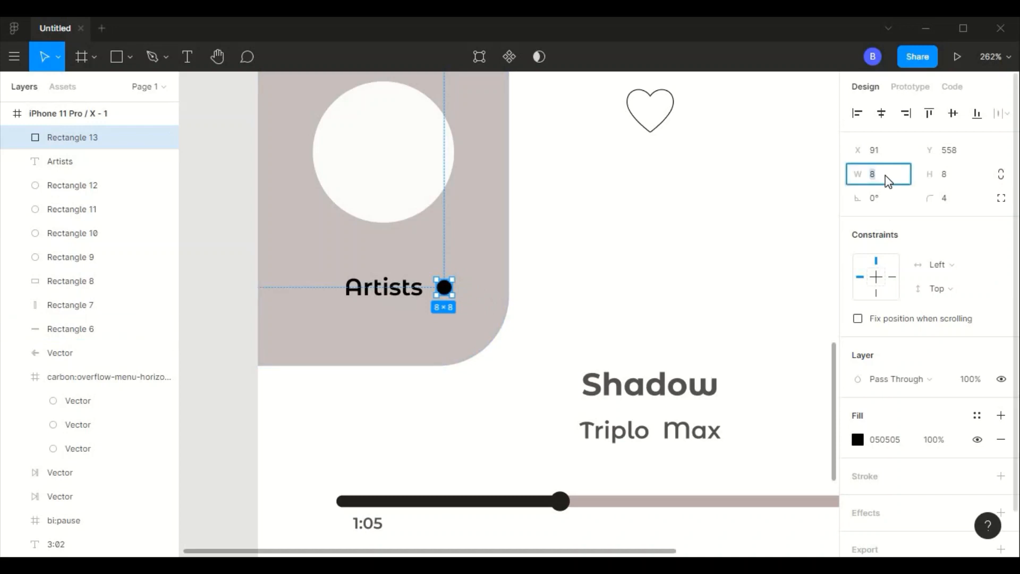
{"action": "type", "text": "6"}
{"action": "key", "text": "Tab"}
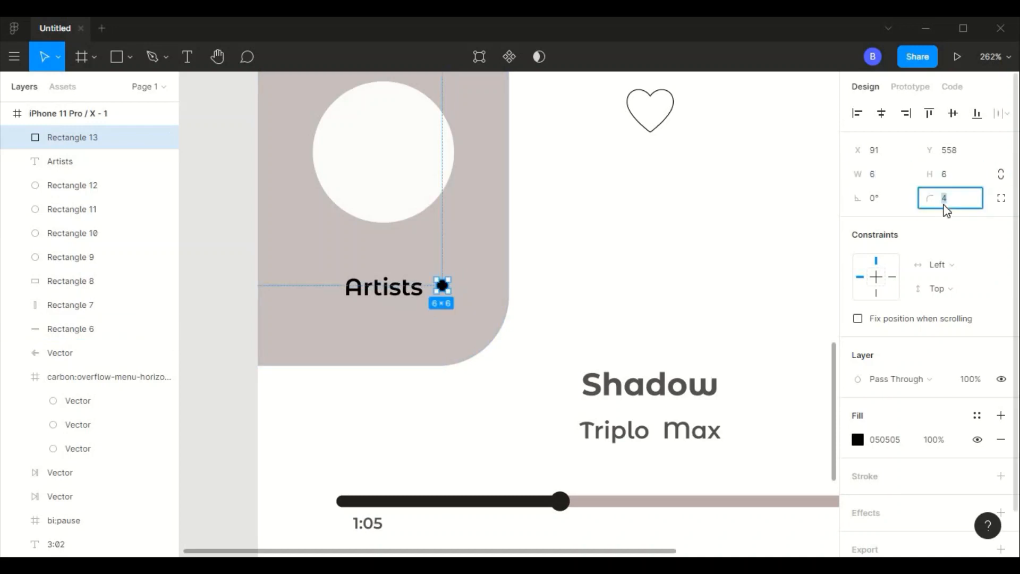
{"action": "type", "text": "3"}
{"action": "key", "text": "Return"}
{"action": "left_click", "coordinate": [489, 319]}
{"action": "left_click_drag", "start_coordinate": [442, 279], "coordinate": [442, 280]}
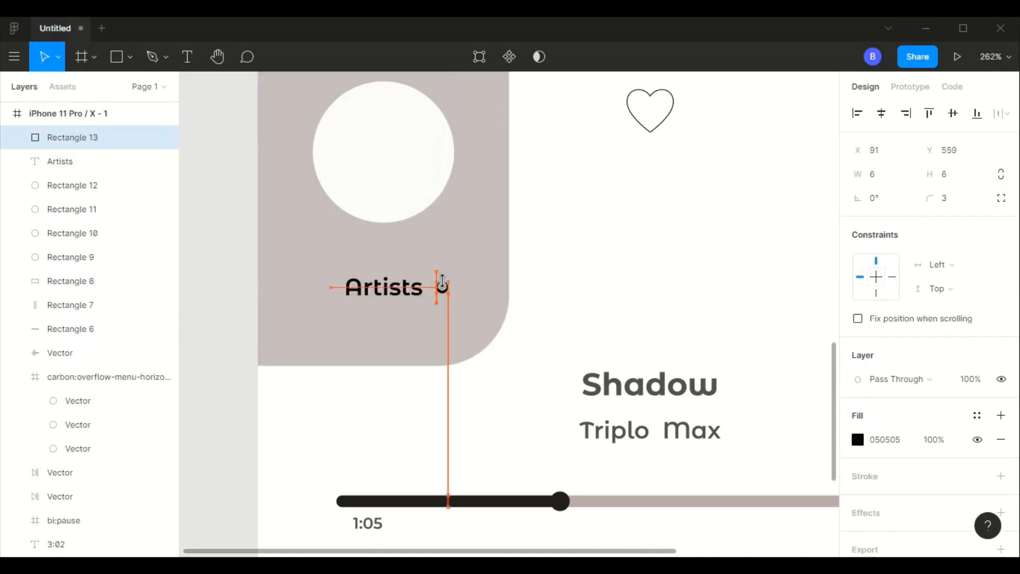
- Duplicate the dot and place the copy just left of the Artists label at about X 34, Y 559
{"action": "key", "text": "ctrl+d"}
{"action": "left_click_drag", "start_coordinate": [356, 291], "coordinate": [326, 292]}
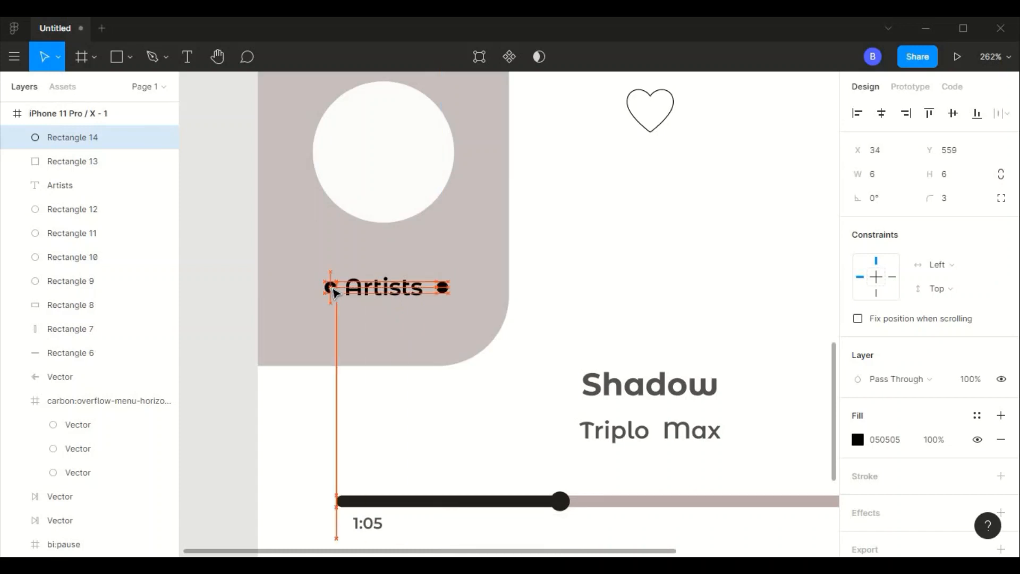
{"action": "left_click", "coordinate": [466, 297]}
{"action": "double_click", "coordinate": [469, 249]}
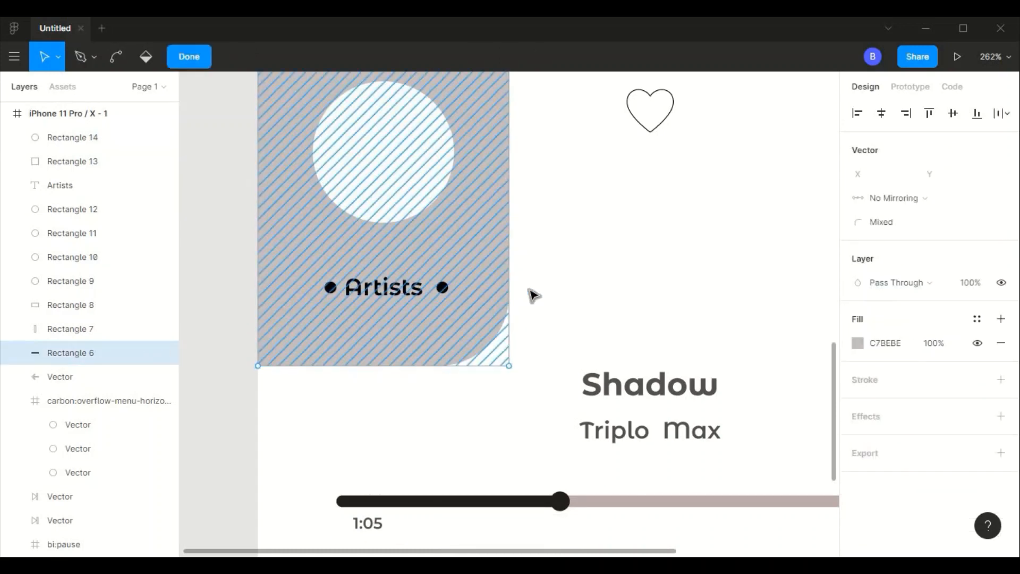
{"action": "double_click", "coordinate": [529, 289]}
- Resize both dots beside the Artists label to 4 by 4 with corner radius 2
{"action": "left_click", "coordinate": [445, 288]}
{"action": "left_click", "coordinate": [898, 175]}
{"action": "type", "text": "4"}
{"action": "key", "text": "Tab"}
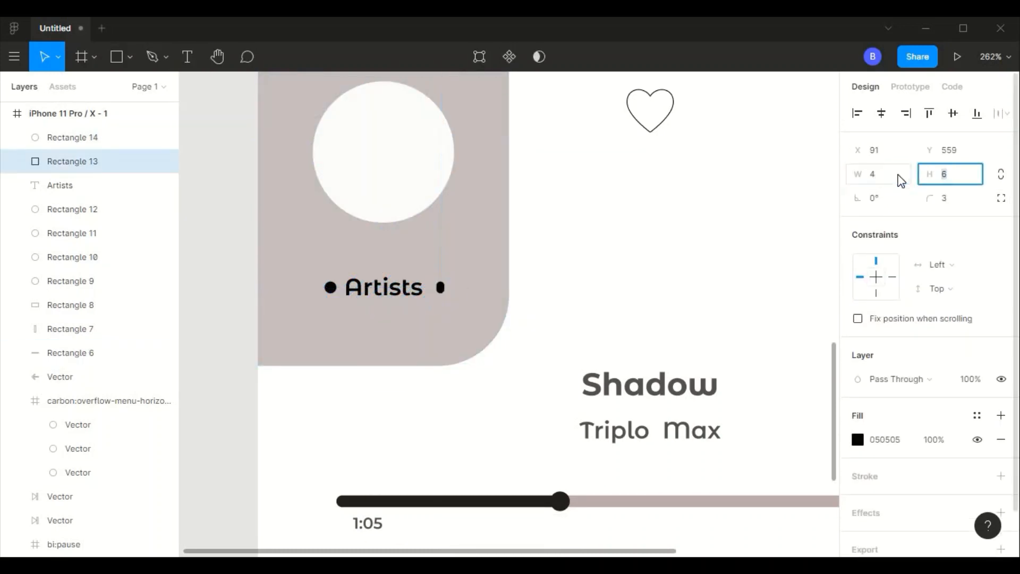
{"action": "left_click", "coordinate": [941, 204]}
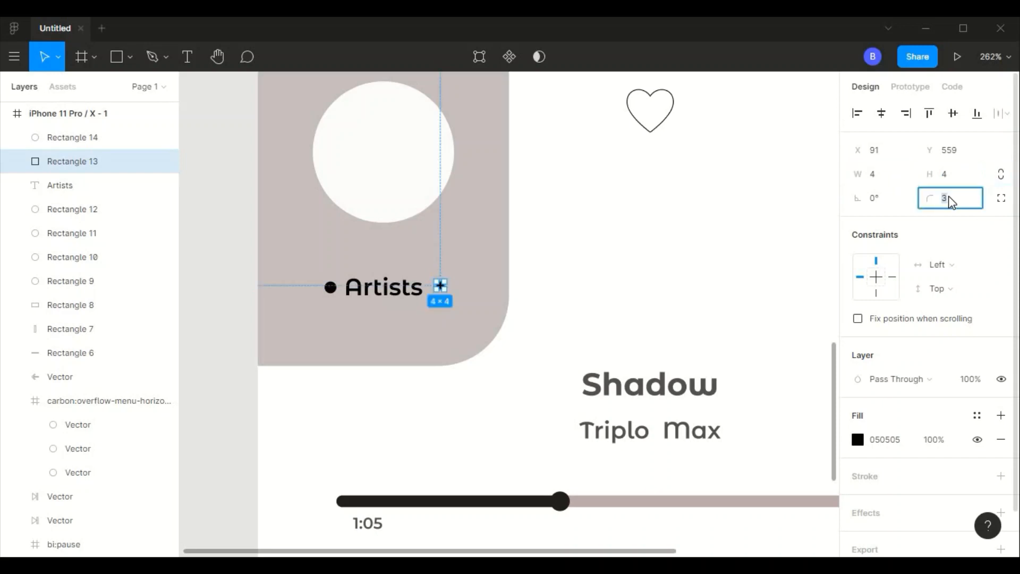
{"action": "left_click", "coordinate": [330, 287]}
{"action": "type", "text": "4"}
{"action": "key", "text": "Tab"}
{"action": "type", "text": "4"}
{"action": "key", "text": "Tab"}
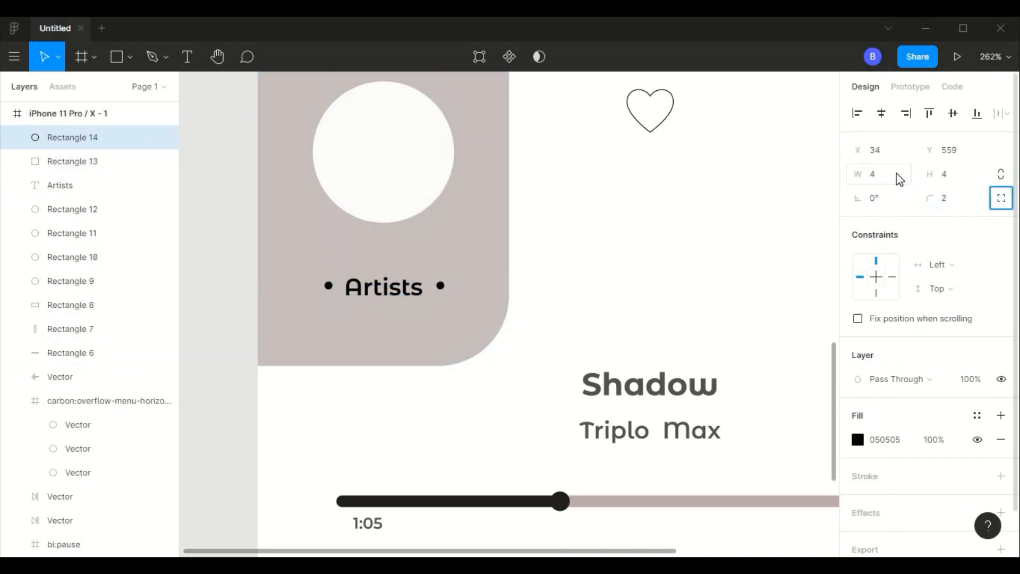
{"action": "left_click", "coordinate": [474, 319]}
- Nudge the two dots down so they line up with the middle of the Artists label at Y 560
{"action": "left_click", "coordinate": [440, 288]}
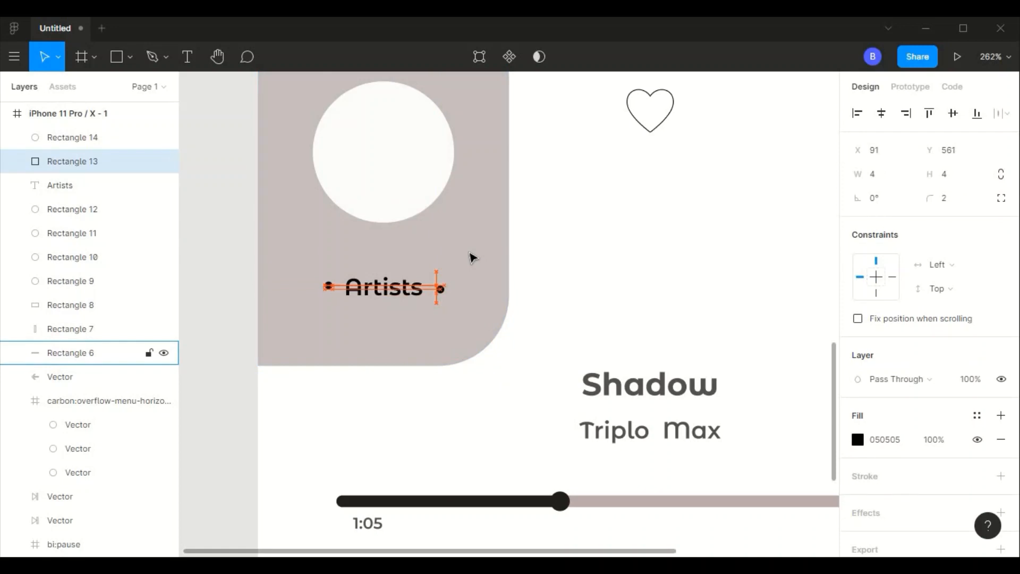
{"action": "left_click", "coordinate": [329, 286]}
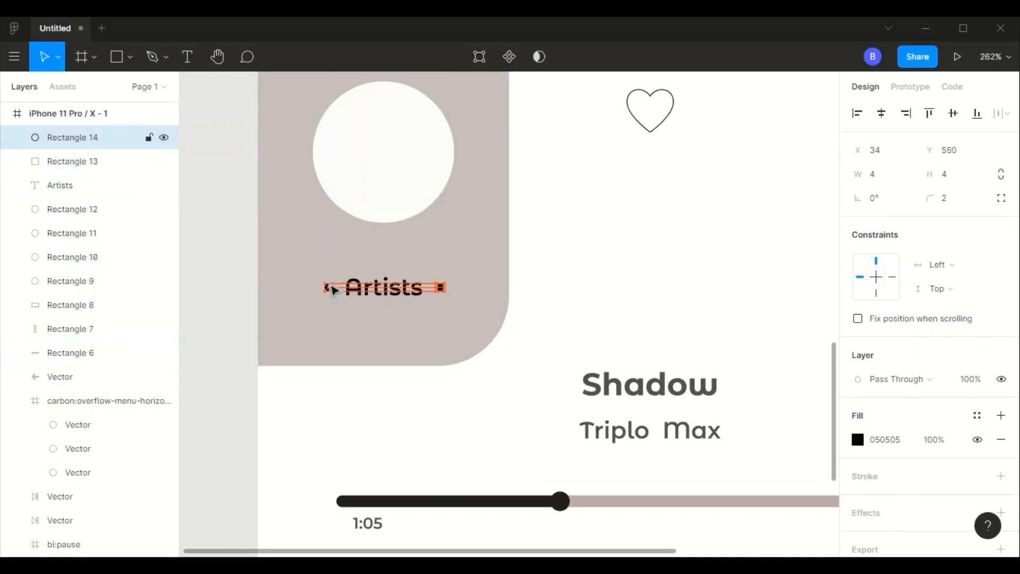
{"action": "left_click", "coordinate": [448, 320]}
{"action": "scroll", "coordinate": [473, 257], "scroll_direction": "down", "scroll_amount": 10}
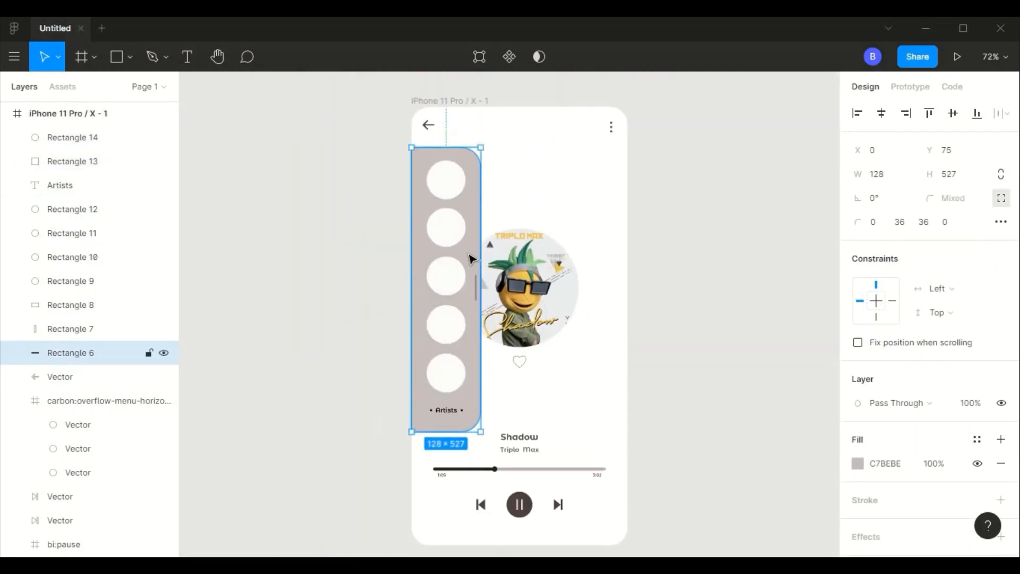
- Switch to the browser and search Google Images for "chris brown"
{"action": "scroll", "coordinate": [383, 150], "scroll_direction": "up", "scroll_amount": 5}
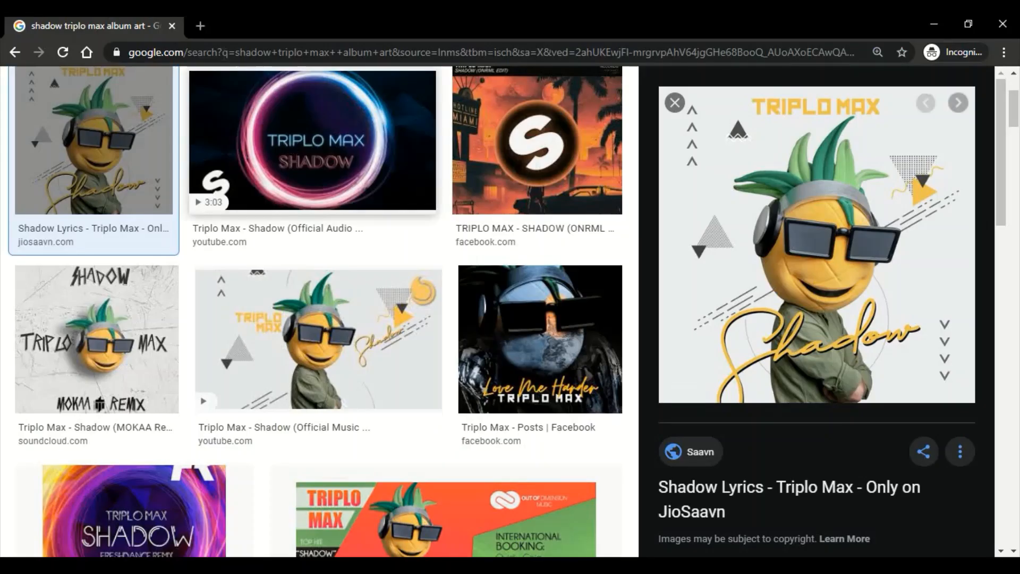
{"action": "left_click", "coordinate": [223, 52]}
{"action": "type", "text": "chris"}
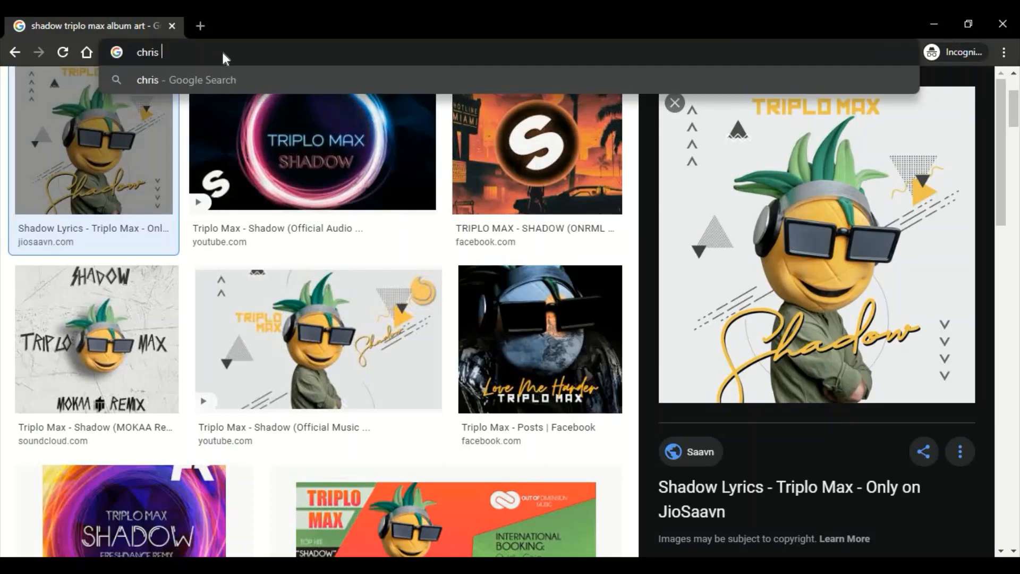
{"action": "type", "text": " brown"}
{"action": "key", "text": "Return"}
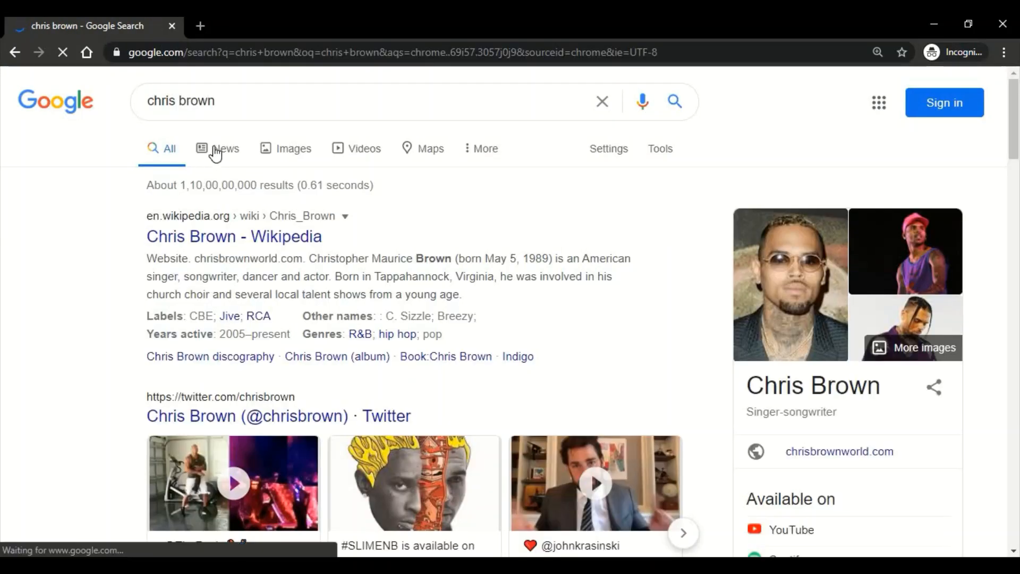
{"action": "left_click", "coordinate": [280, 151]}
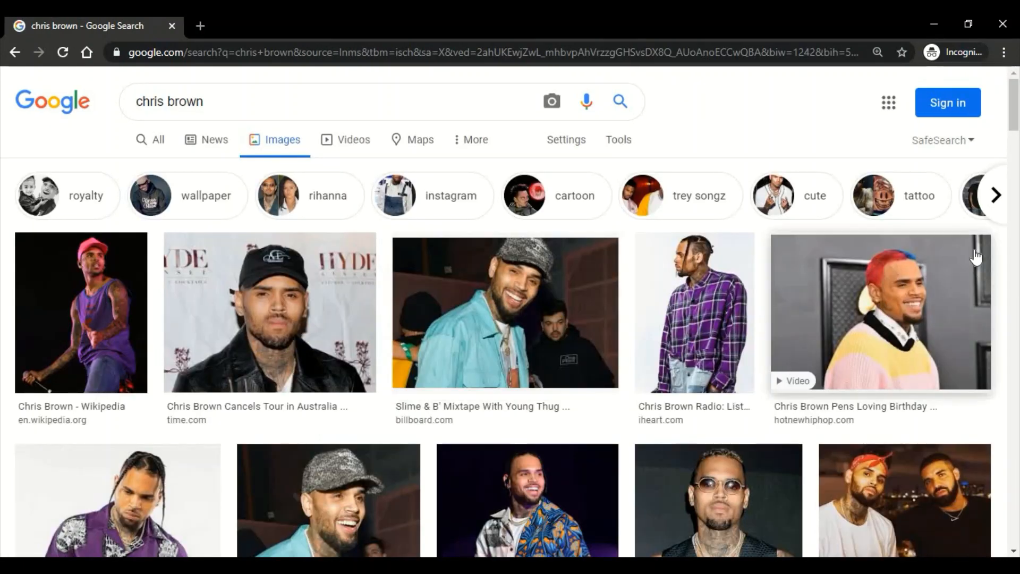
- Copy the Chris Brown portrait with blue sunglasses and fill the panel's top circle with it in Figma
{"action": "scroll", "coordinate": [760, 199], "scroll_direction": "down", "scroll_amount": 15}
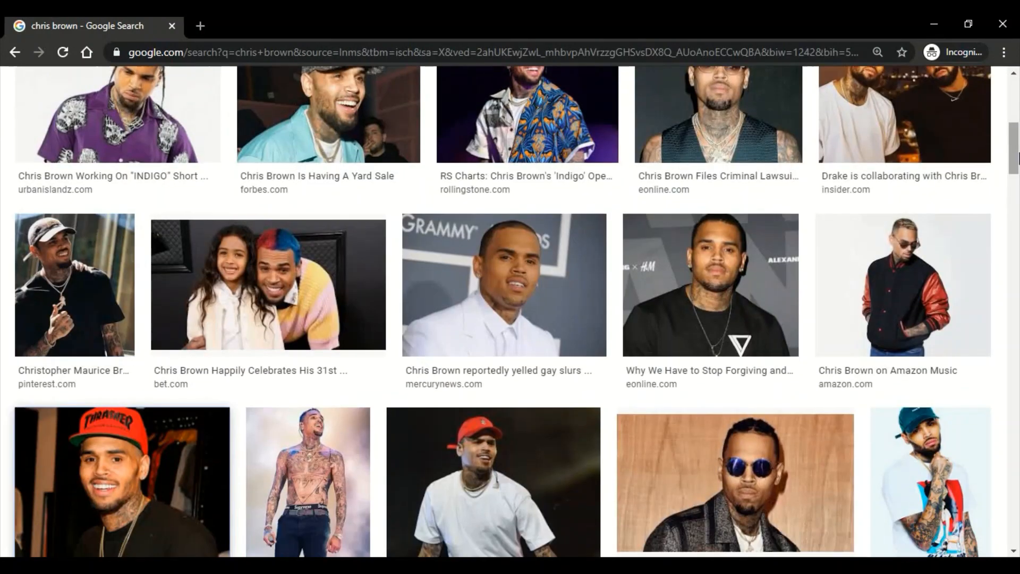
{"action": "right_click", "coordinate": [757, 155]}
{"action": "left_click", "coordinate": [706, 267]}
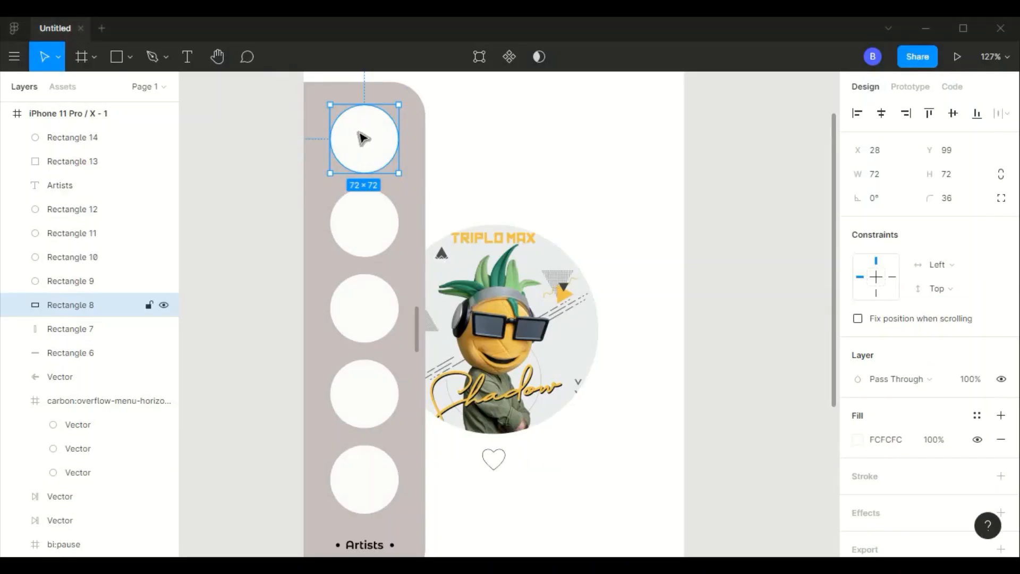
{"action": "key", "text": "ctrl+v"}
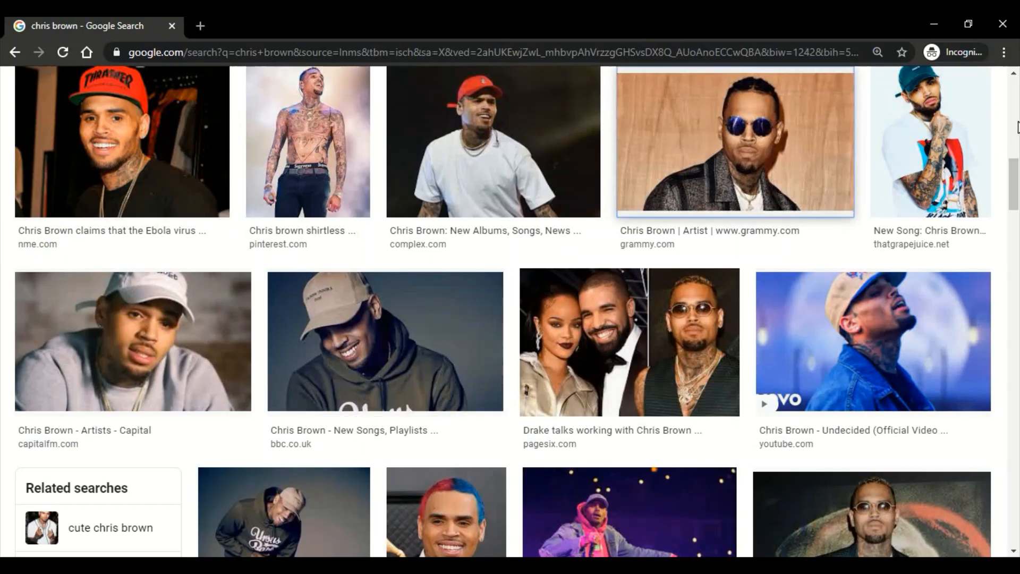
- Return to the browser and search Google Images for "eminem"
{"action": "scroll", "coordinate": [1015, 104], "scroll_direction": "up", "scroll_amount": 5}
{"action": "scroll", "coordinate": [1015, 103], "scroll_direction": "up", "scroll_amount": 5}
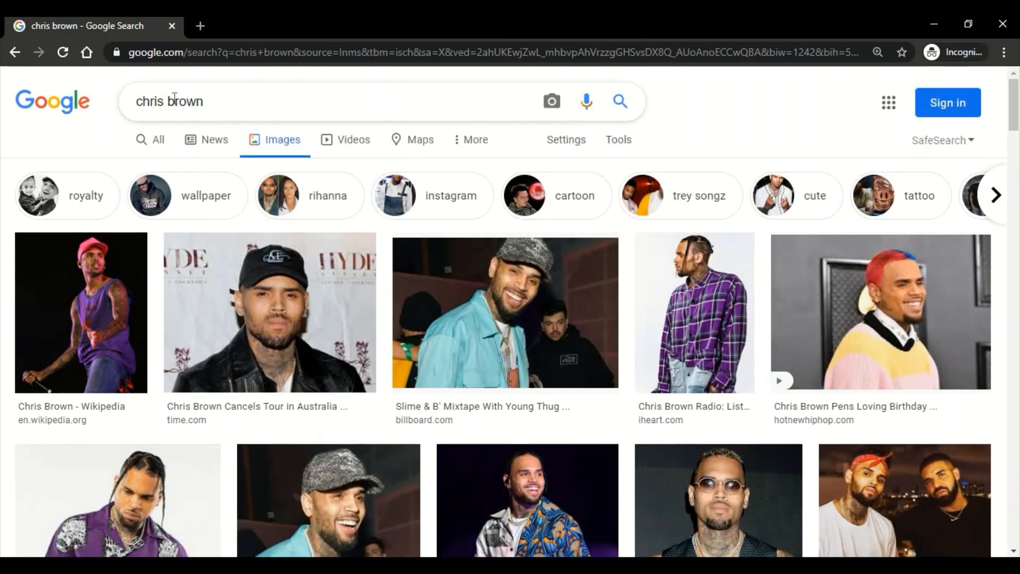
{"action": "triple_click", "coordinate": [135, 98]}
{"action": "type", "text": "eminem"}
{"action": "key", "text": "Return"}
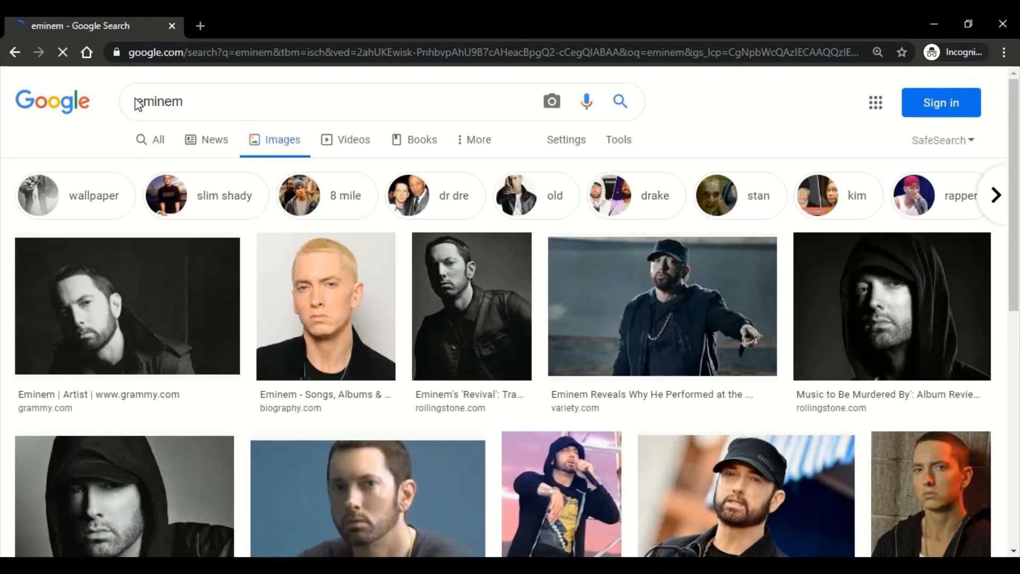
- Copy the dark hooded Eminem portrait and fill the panel's second circle with it in Figma
{"action": "right_click", "coordinate": [82, 237]}
{"action": "key", "text": "Escape"}
{"action": "right_click", "coordinate": [872, 281]}
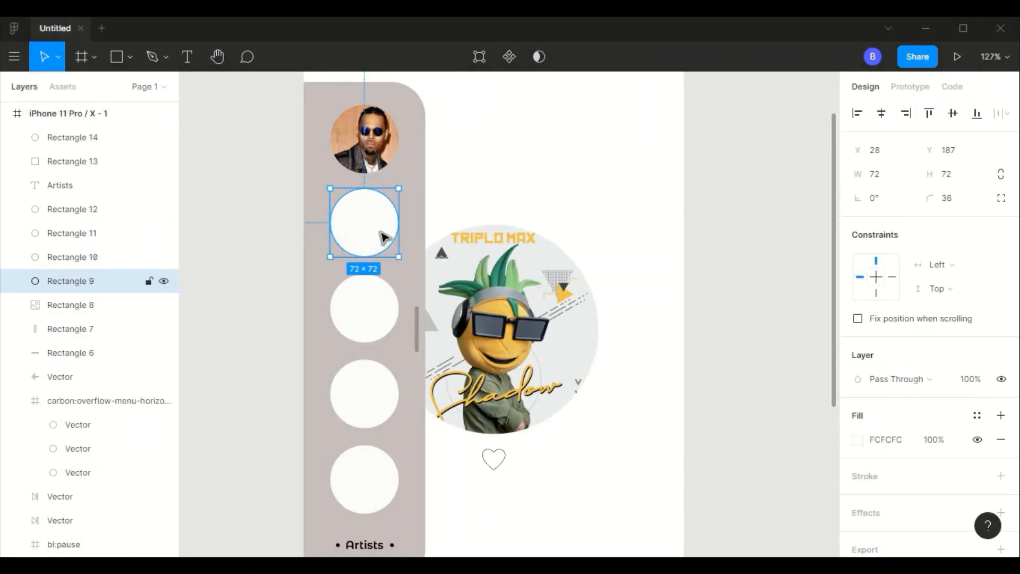
{"action": "key", "text": "ctrl+v"}
- Search Google Images in the browser for "rihanna" and look through the portraits for a suitable artist picture
{"action": "key", "text": "alt+Tab"}
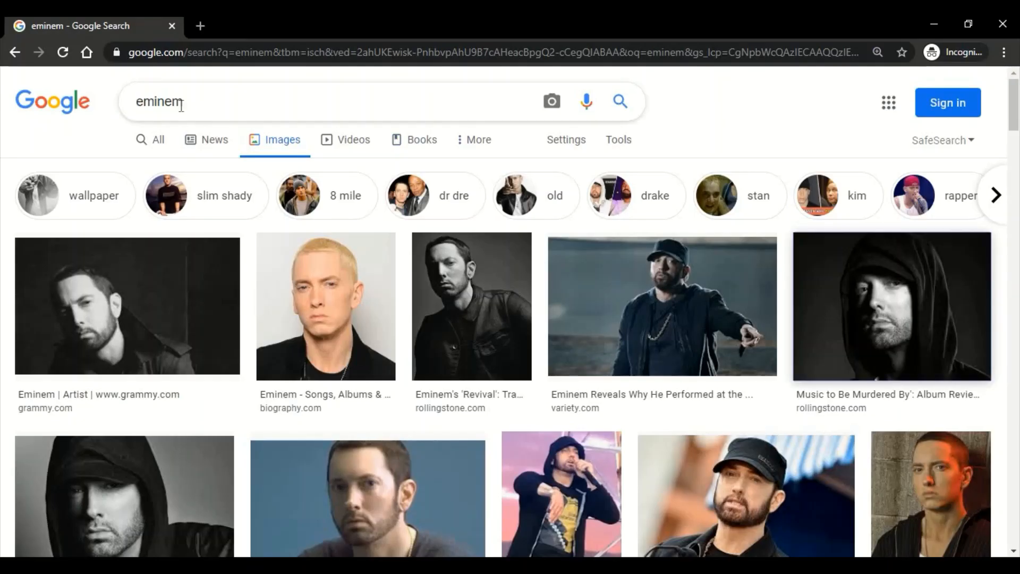
{"action": "triple_click", "coordinate": [212, 96]}
{"action": "type", "text": "rihanna"}
{"action": "key", "text": "Return"}
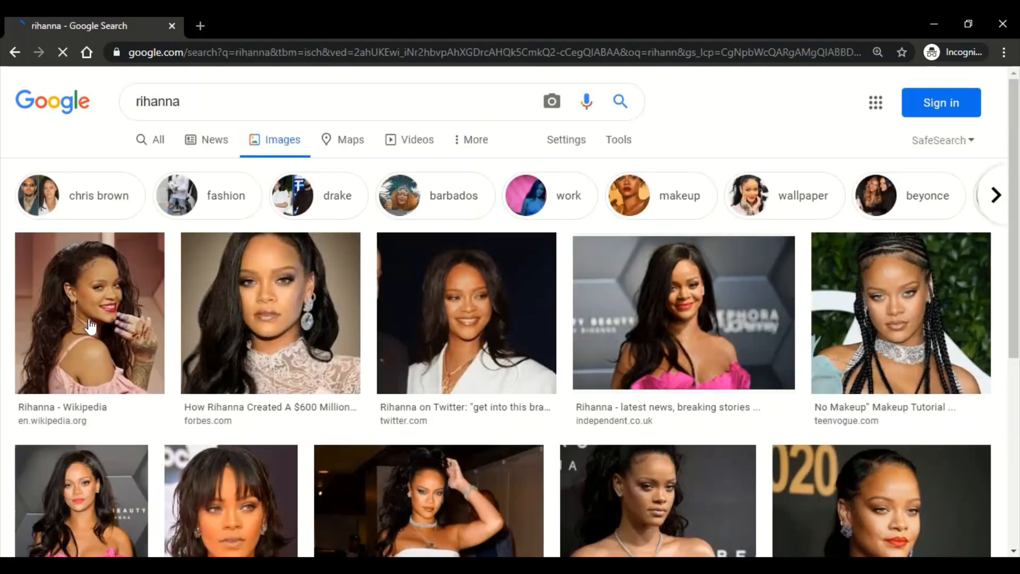
{"action": "scroll", "coordinate": [102, 189], "scroll_direction": "down", "scroll_amount": 7}
{"action": "left_click_drag", "start_coordinate": [1015, 152], "coordinate": [1016, 215]}
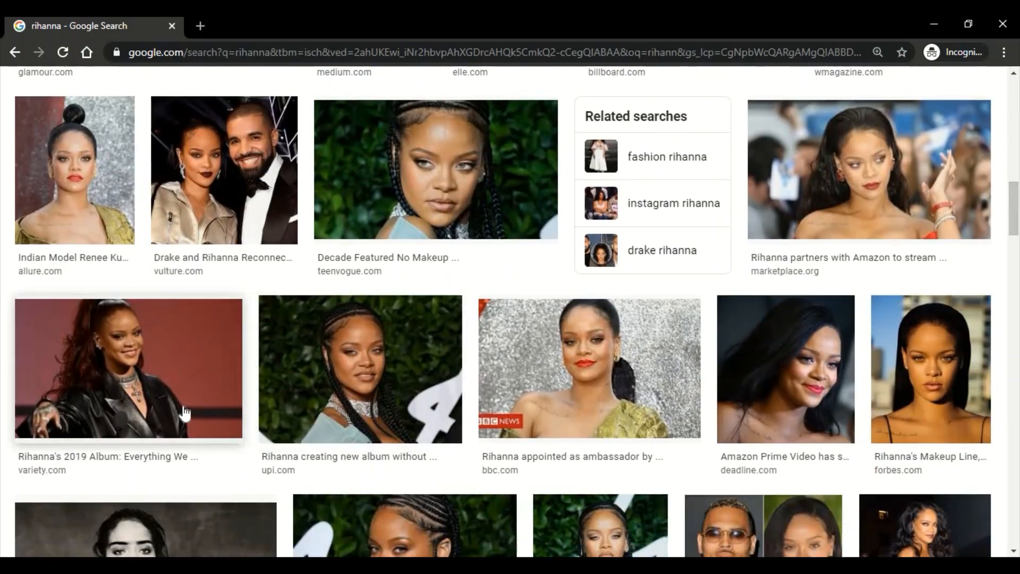
{"action": "scroll", "coordinate": [184, 413], "scroll_direction": "down", "scroll_amount": 15}
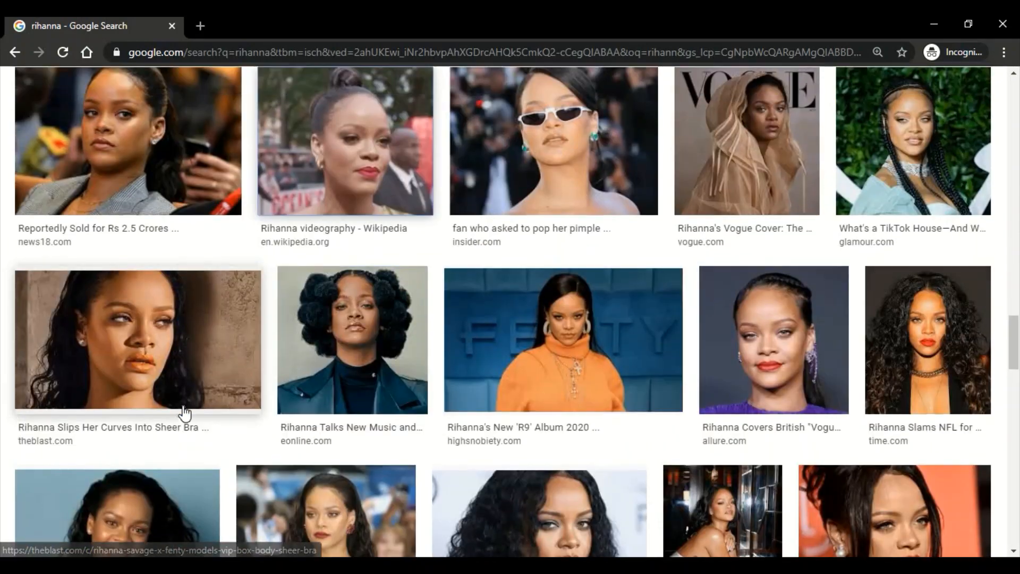
{"action": "scroll", "coordinate": [184, 413], "scroll_direction": "up", "scroll_amount": 3}
{"action": "scroll", "coordinate": [184, 413], "scroll_direction": "up", "scroll_amount": 15}
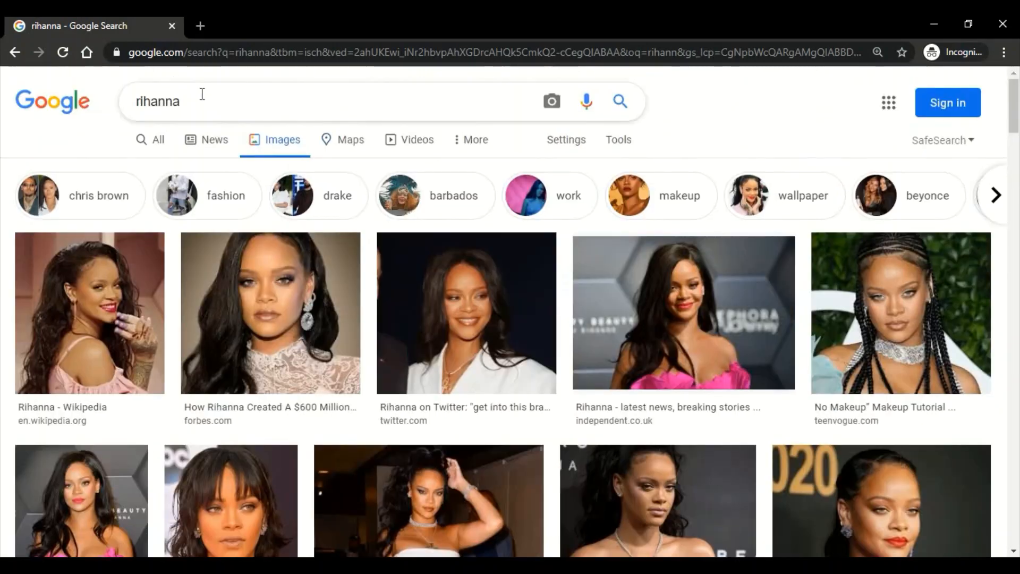
- Search Google Images for "travis scott" and fill the panel's third circle in Figma with the first photo
{"action": "left_click_drag", "start_coordinate": [202, 96], "coordinate": [98, 105]}
{"action": "type", "text": "travis scott"}
{"action": "key", "text": "Return"}
{"action": "right_click", "coordinate": [107, 287]}
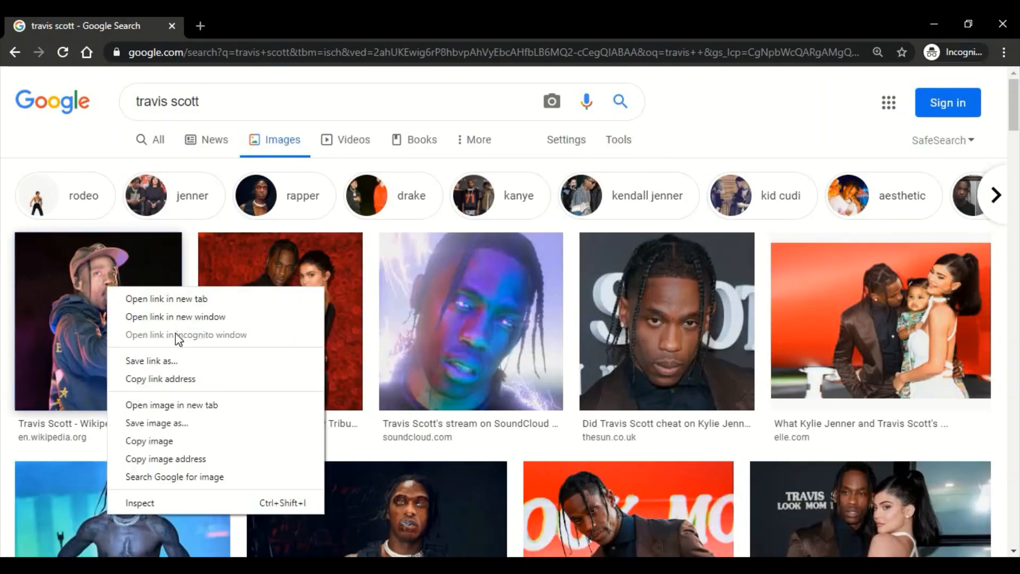
{"action": "left_click", "coordinate": [193, 441]}
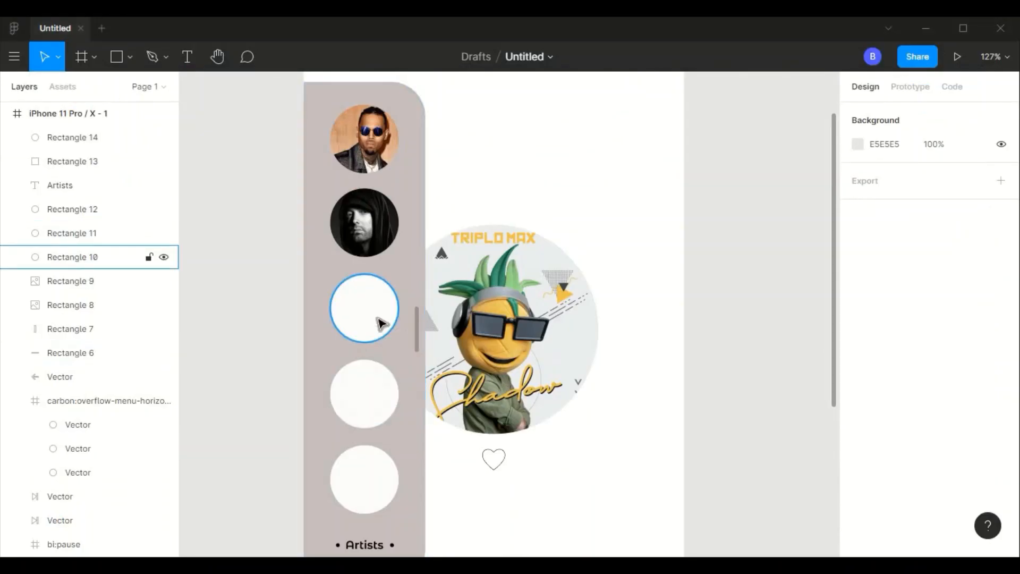
{"action": "key", "text": "ctrl+v"}
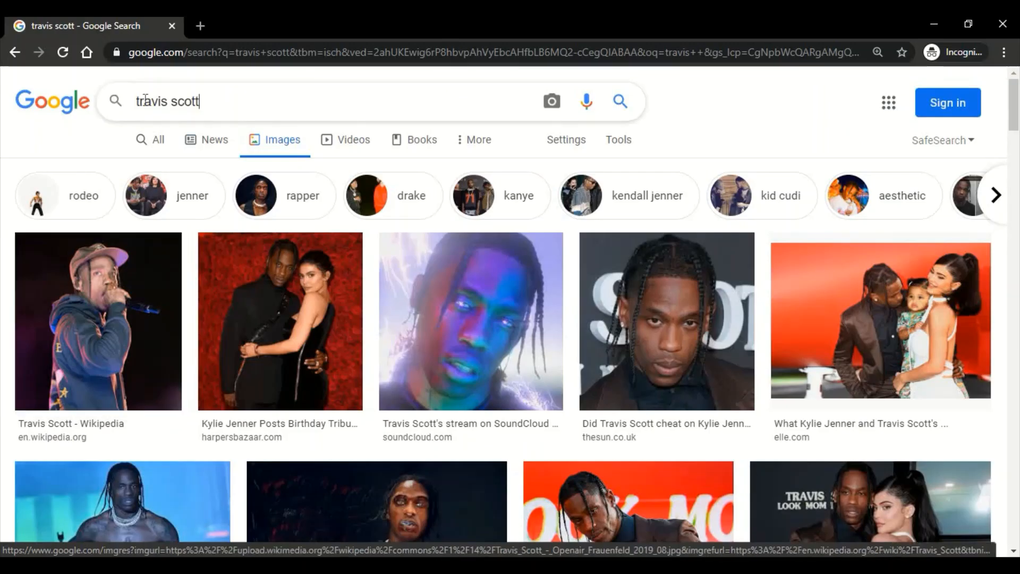
- Search Google Images in the browser for "two feet" and fill the panel's fourth circle in Figma with the black T-shirt portrait
{"action": "triple_click", "coordinate": [145, 100]}
{"action": "type", "text": "two f"}
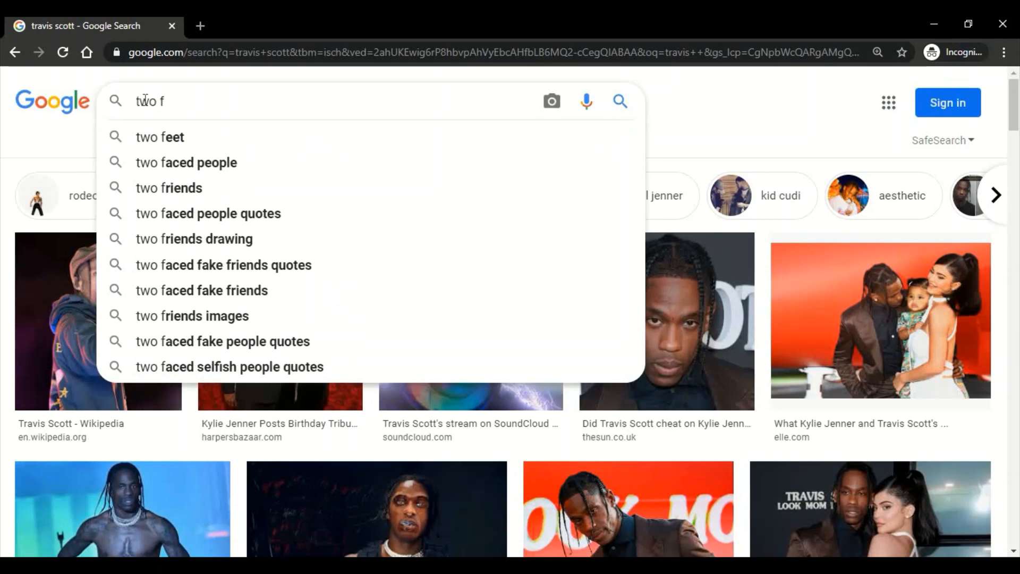
{"action": "left_click", "coordinate": [159, 137]}
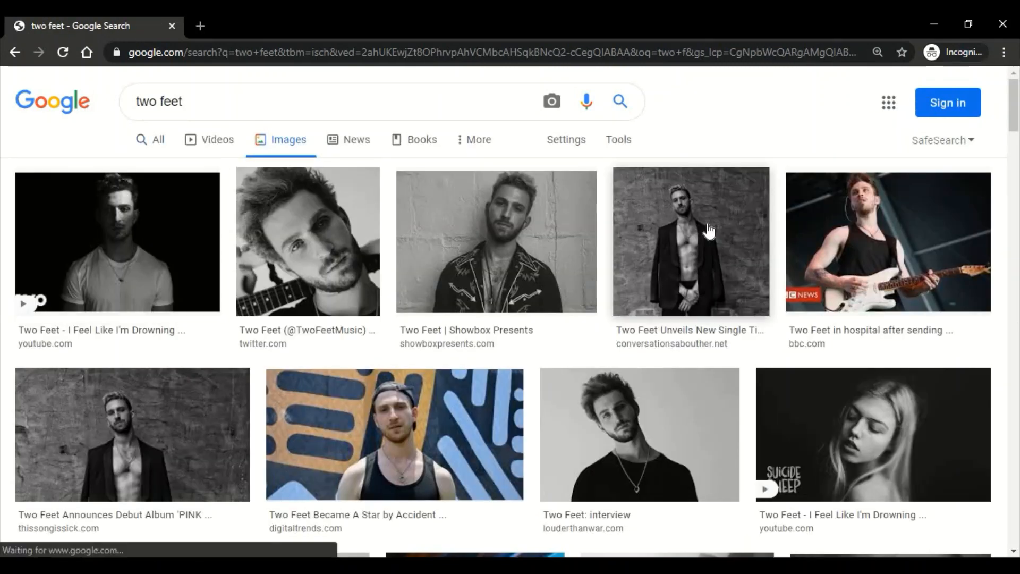
{"action": "right_click", "coordinate": [619, 426]}
{"action": "left_click", "coordinate": [691, 369]}
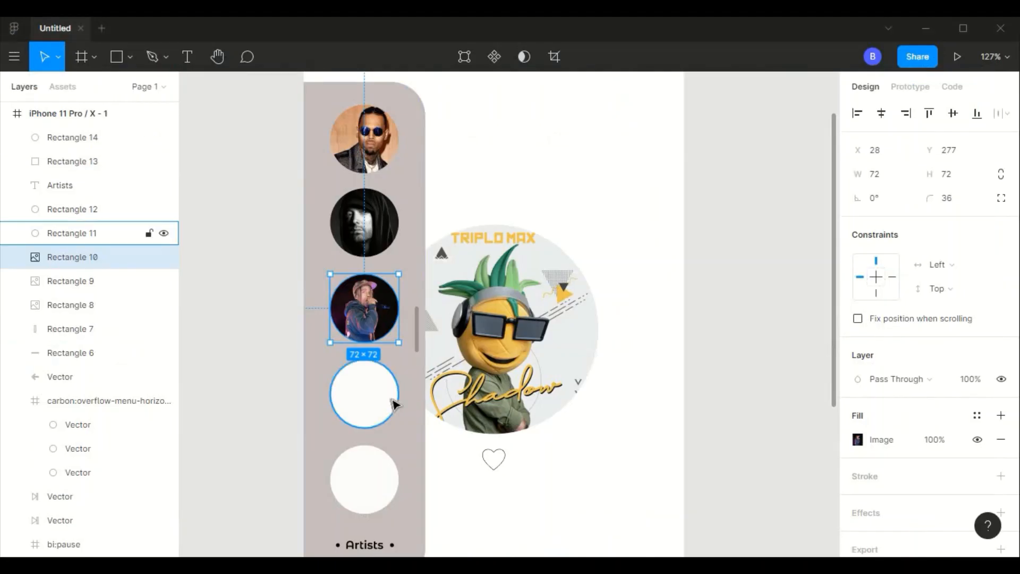
{"action": "left_click", "coordinate": [393, 405]}
{"action": "key", "text": "ctrl+v"}
- Return to the browser and search Google Images for "billie eilish"
{"action": "triple_click", "coordinate": [119, 94]}
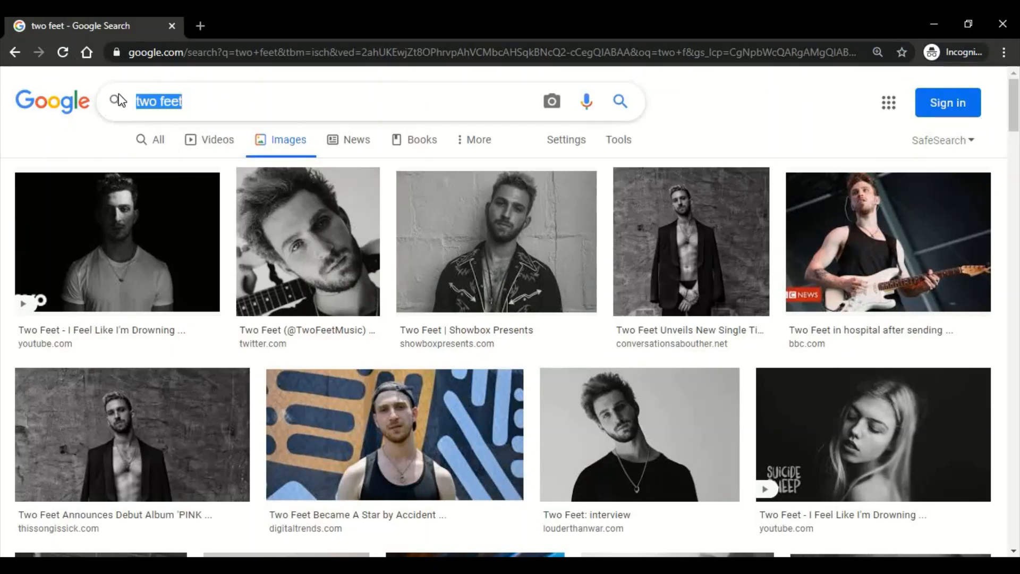
{"action": "type", "text": "bil"}
{"action": "key", "text": "Down"}
{"action": "key", "text": "Return"}
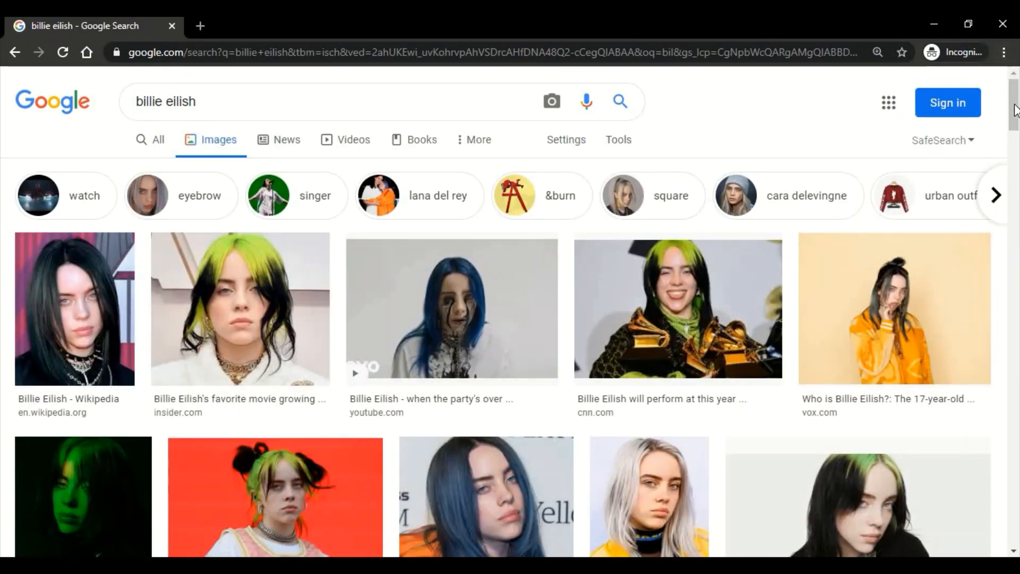
- Copy a green-haired Billie Eilish portrait and fill the panel's lowest circle with it in Figma
{"action": "left_click_drag", "start_coordinate": [1015, 110], "coordinate": [1016, 164]}
{"action": "right_click", "coordinate": [683, 257]}
{"action": "left_click", "coordinate": [803, 411]}
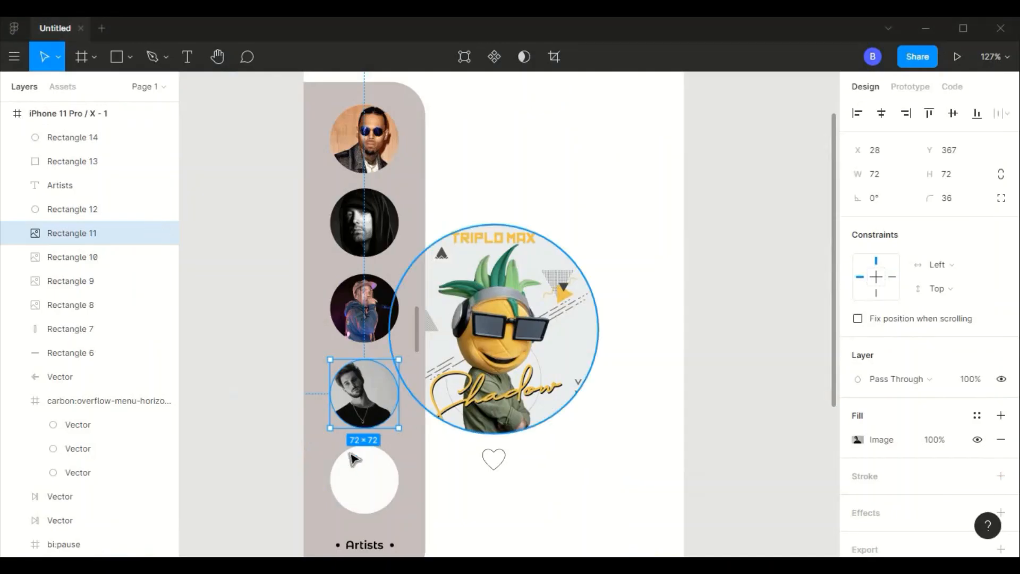
{"action": "left_click", "coordinate": [354, 459]}
{"action": "key", "text": "ctrl+v"}
{"action": "left_click", "coordinate": [650, 505]}
{"action": "scroll", "coordinate": [650, 505], "scroll_direction": "down", "scroll_amount": 3}
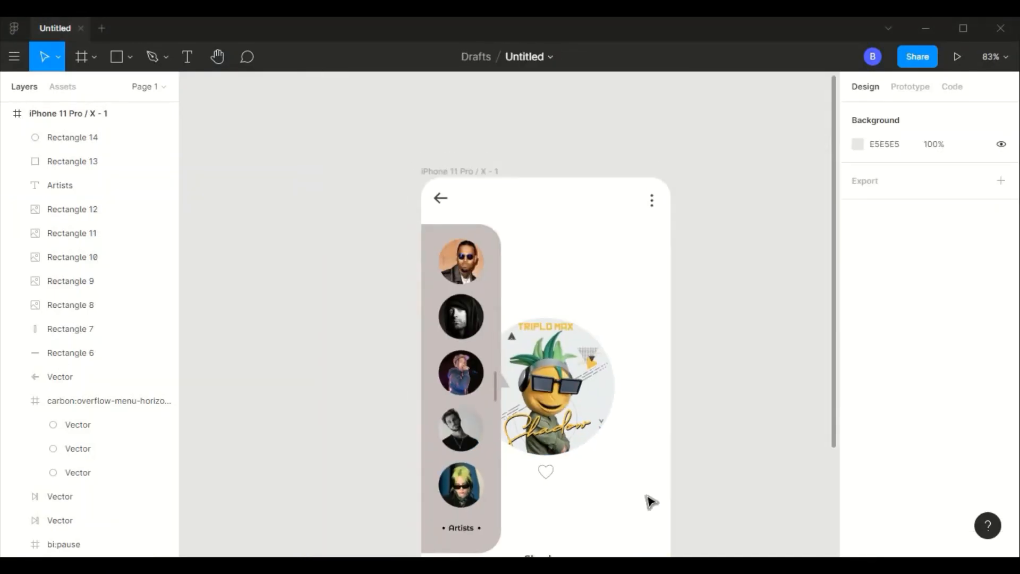
{"action": "scroll", "coordinate": [650, 502], "scroll_direction": "down", "scroll_amount": 5}
{"action": "left_click", "coordinate": [527, 236]}
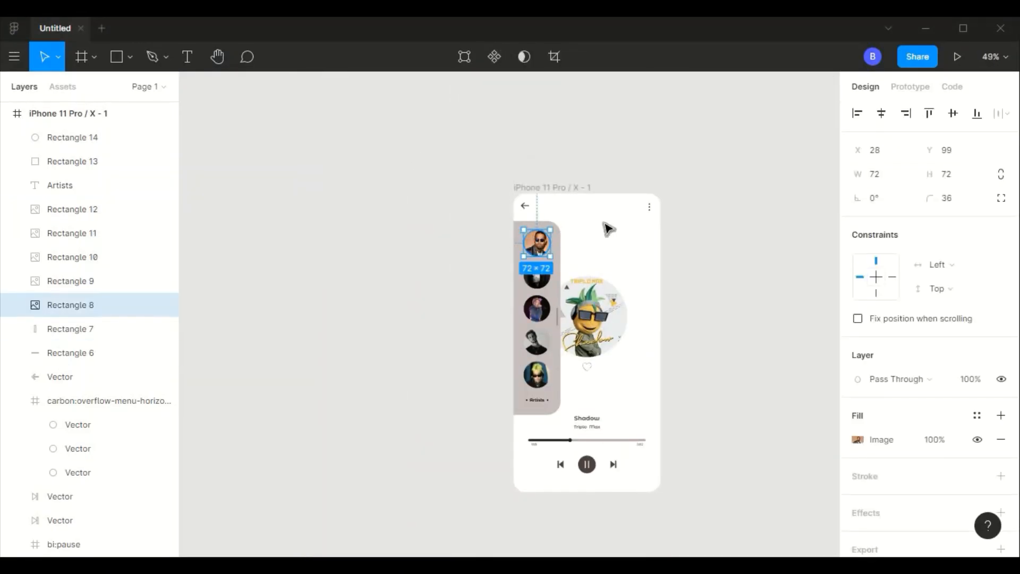
- Lighten the artists panel's background fill to ECE5E5
{"action": "left_click", "coordinate": [607, 223]}
{"action": "left_click", "coordinate": [555, 250]}
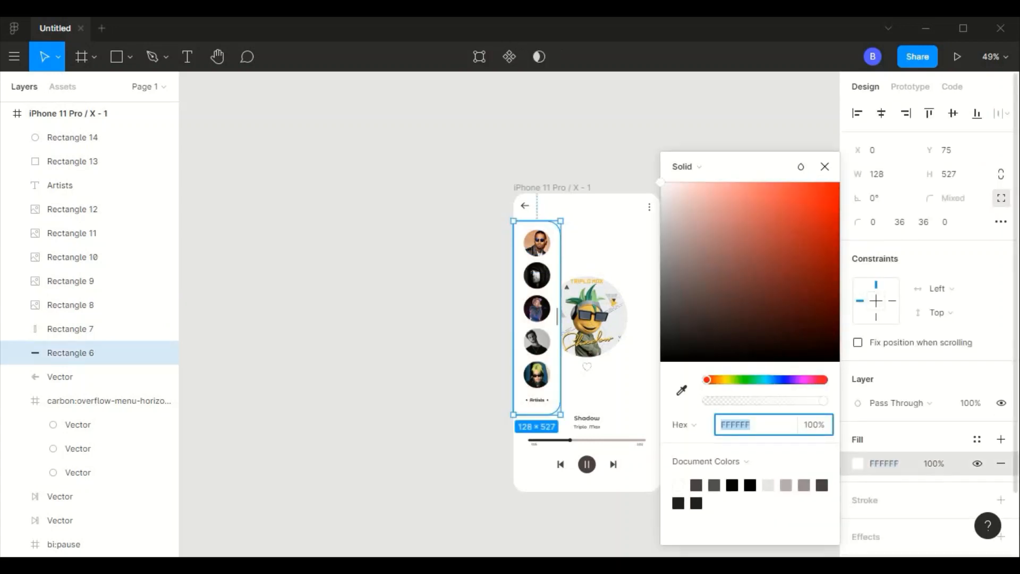
{"action": "left_click", "coordinate": [664, 208]}
{"action": "left_click_drag", "start_coordinate": [663, 204], "coordinate": [666, 199]}
{"action": "left_click", "coordinate": [504, 150]}
- Set the artists panel's background fill to the paler tint F6F1F1
{"action": "scroll", "coordinate": [554, 241], "scroll_direction": "up", "scroll_amount": 1}
{"action": "scroll", "coordinate": [558, 246], "scroll_direction": "up", "scroll_amount": 3}
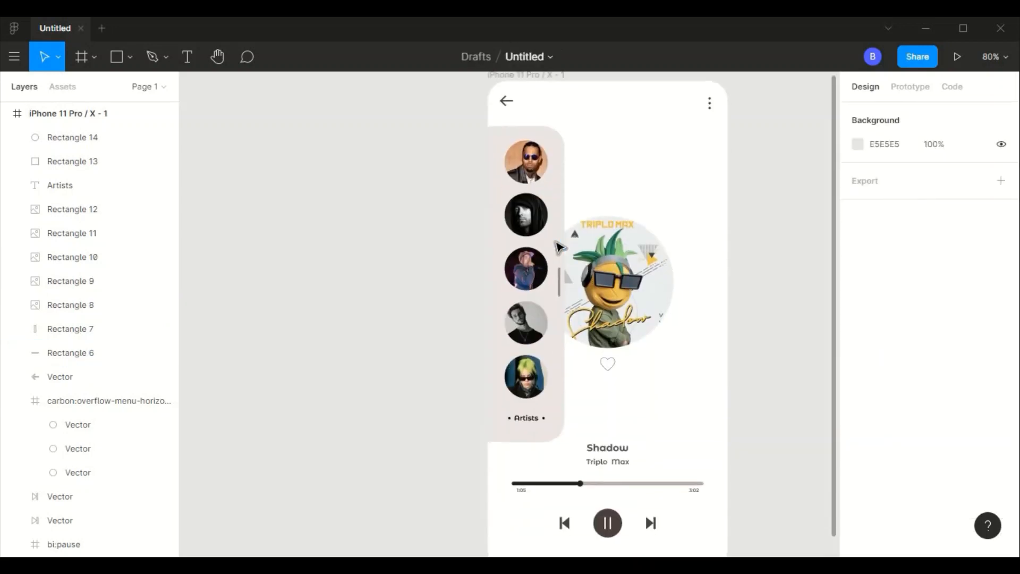
{"action": "left_click", "coordinate": [410, 189]}
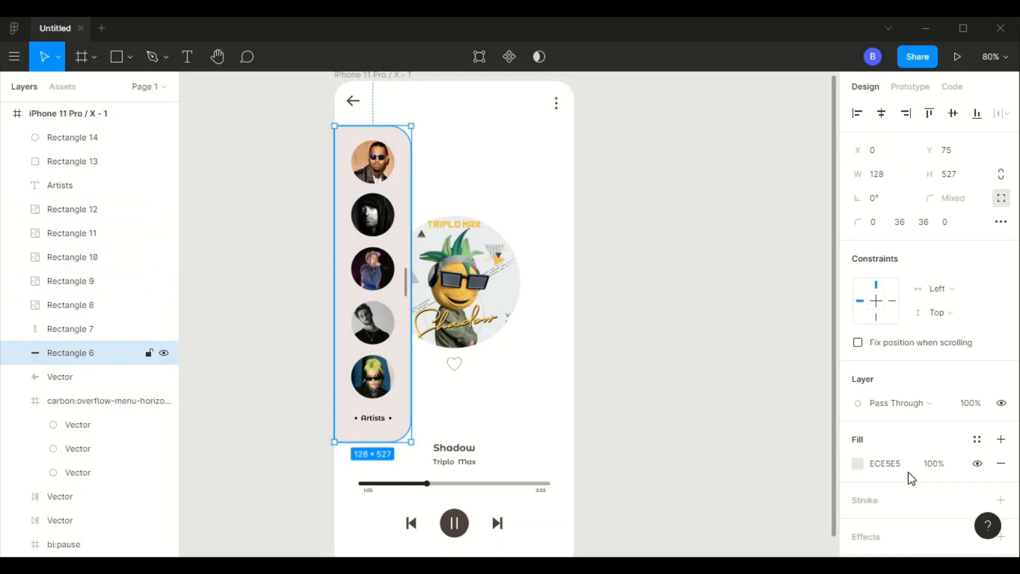
{"action": "left_click", "coordinate": [857, 463]}
{"action": "left_click_drag", "start_coordinate": [663, 203], "coordinate": [669, 198]}
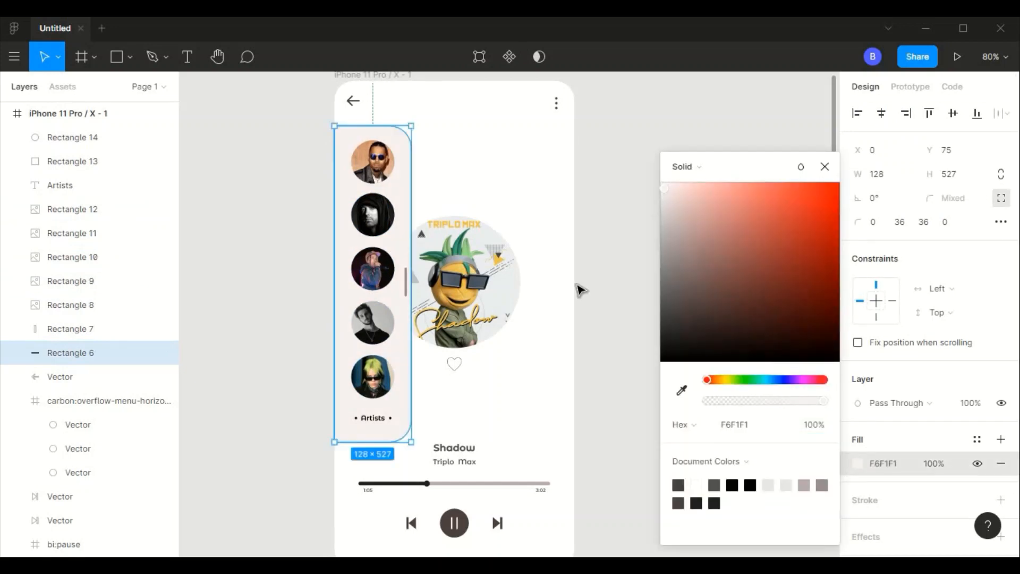
{"action": "left_click", "coordinate": [604, 266]}
- Group all layers of the artists panel, from Rectangle 14 through Rectangle 6, including the Artists label
{"action": "scroll", "coordinate": [603, 267], "scroll_direction": "down", "scroll_amount": 3}
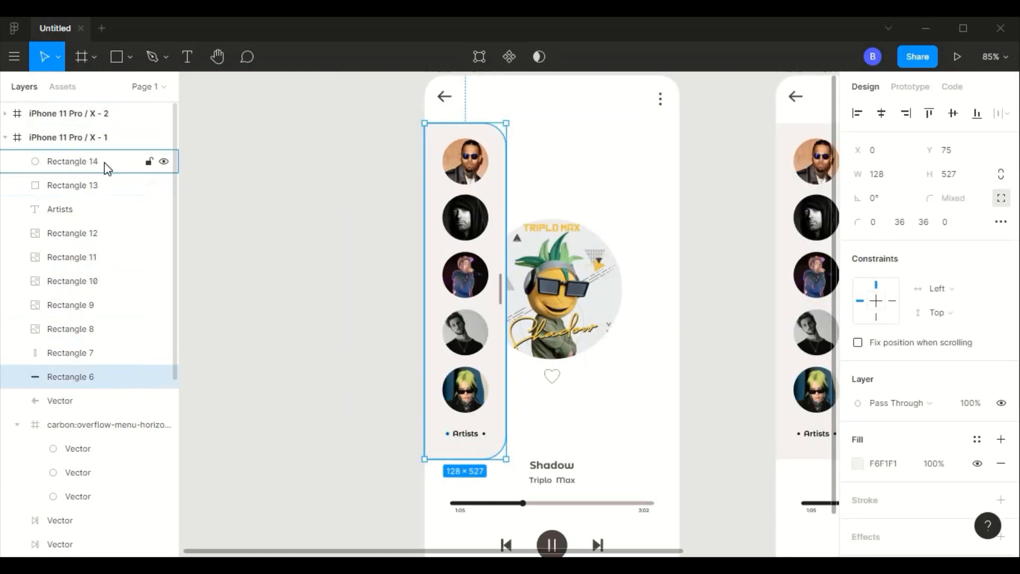
{"action": "left_click_drag", "start_coordinate": [104, 162], "coordinate": [110, 352]}
{"action": "right_click", "coordinate": [113, 151]}
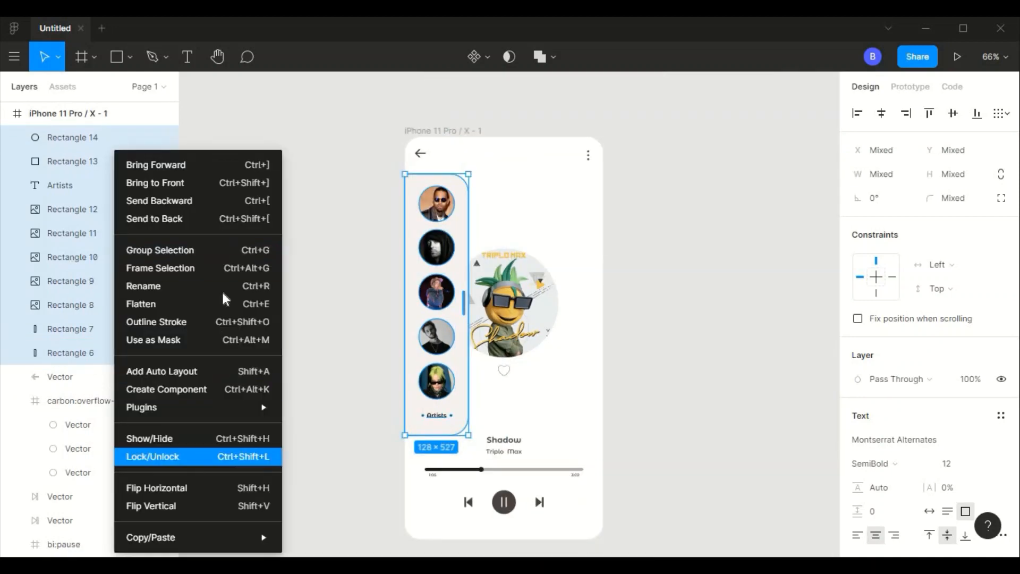
{"action": "left_click", "coordinate": [249, 251]}
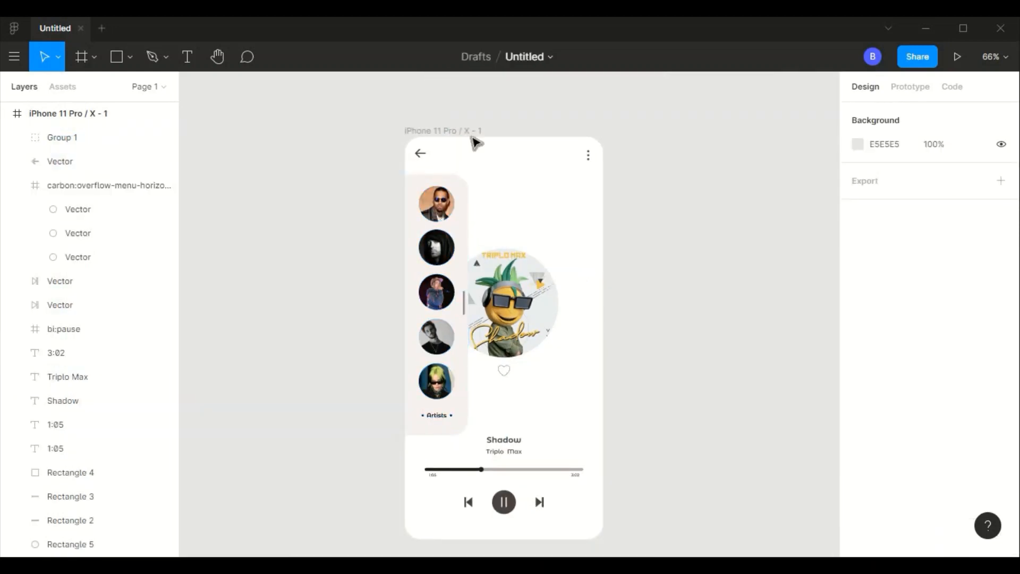
- Duplicate the iPhone 11 Pro / X - 1 frame and move the copy farther right, widening the gap between them
{"action": "left_click", "coordinate": [476, 142]}
{"action": "key", "text": "ctrl+d"}
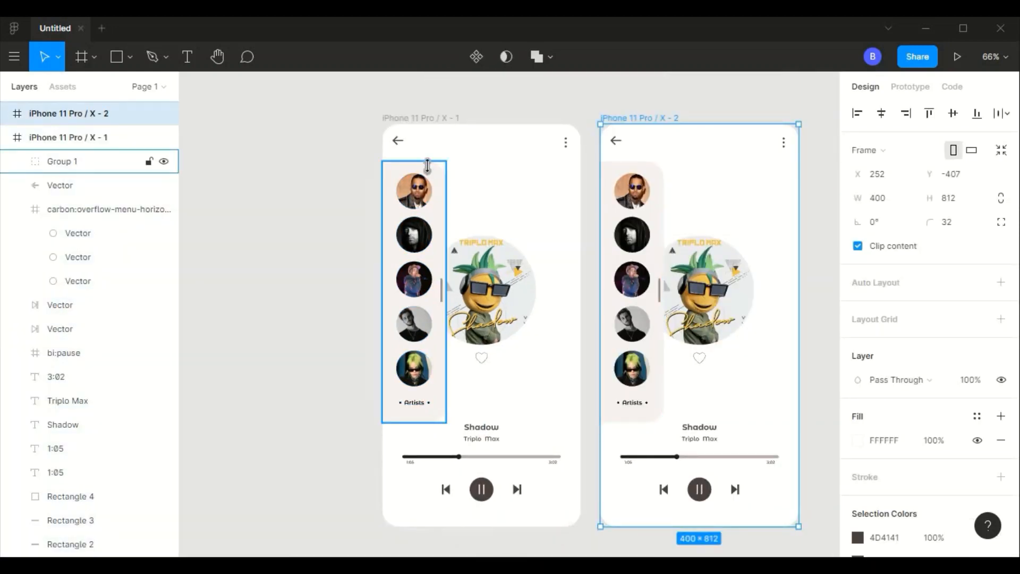
{"action": "left_click", "coordinate": [427, 166]}
{"action": "left_click_drag", "start_coordinate": [739, 201], "coordinate": [778, 201]}
- Shift the first frame's artists panel group left to X -110, leaving only its right edge and handle inside the frame
{"action": "left_click", "coordinate": [431, 166]}
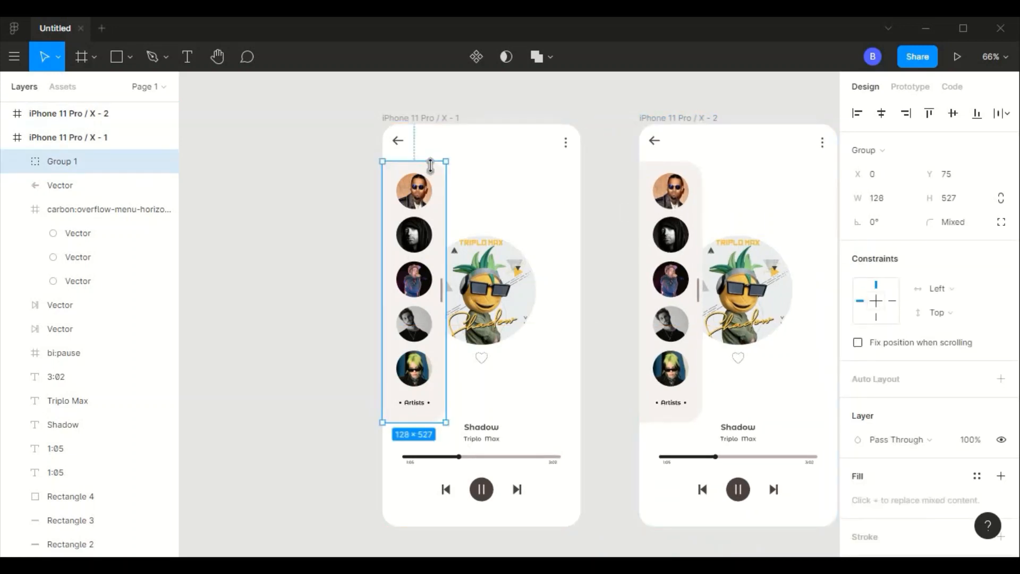
{"action": "key", "text": "shift+Left"}
{"action": "key", "text": "shift+Left"}
{"action": "key", "text": "shift+Left"}
{"action": "key", "text": "shift+Left"}
{"action": "key", "text": "shift+Left"}
{"action": "key", "text": "shift+Left"}
{"action": "key", "text": "shift+Left"}
{"action": "key", "text": "shift+Left"}
{"action": "key", "text": "shift+Left"}
{"action": "key", "text": "shift+Left"}
{"action": "key", "text": "shift+Left"}
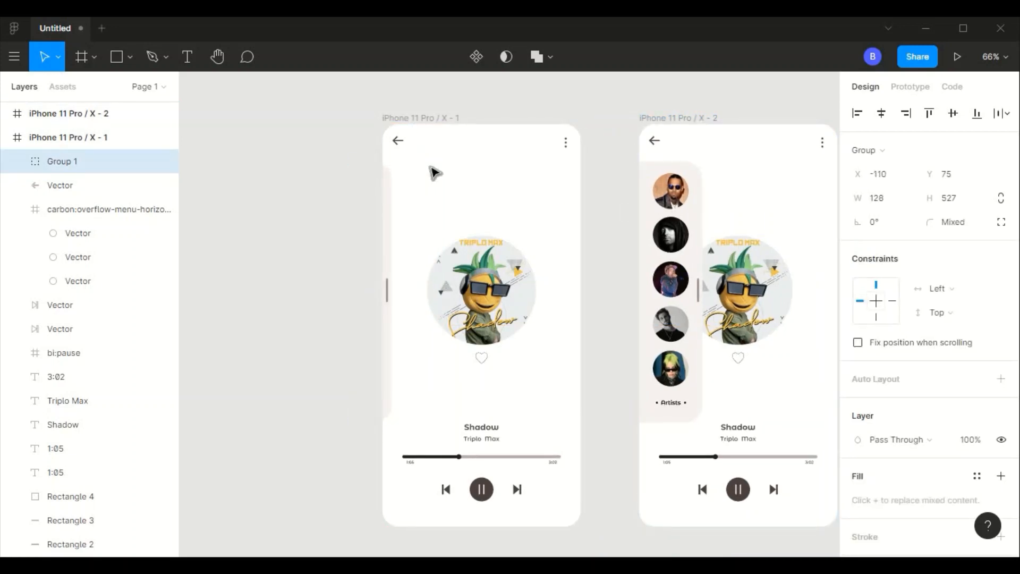
{"action": "scroll", "coordinate": [770, 150], "scroll_direction": "right", "scroll_amount": 3}
{"action": "left_click", "coordinate": [782, 163]}
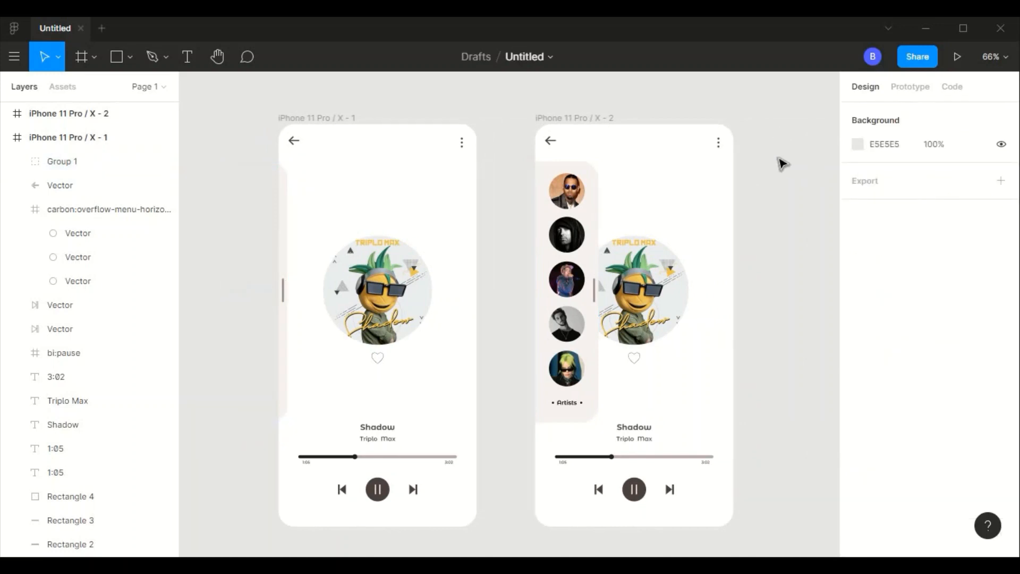
- Create an On Tap prototype connection from the first frame's artists panel group to the iPhone 11 Pro / X - 2 frame
{"action": "left_click", "coordinate": [895, 89]}
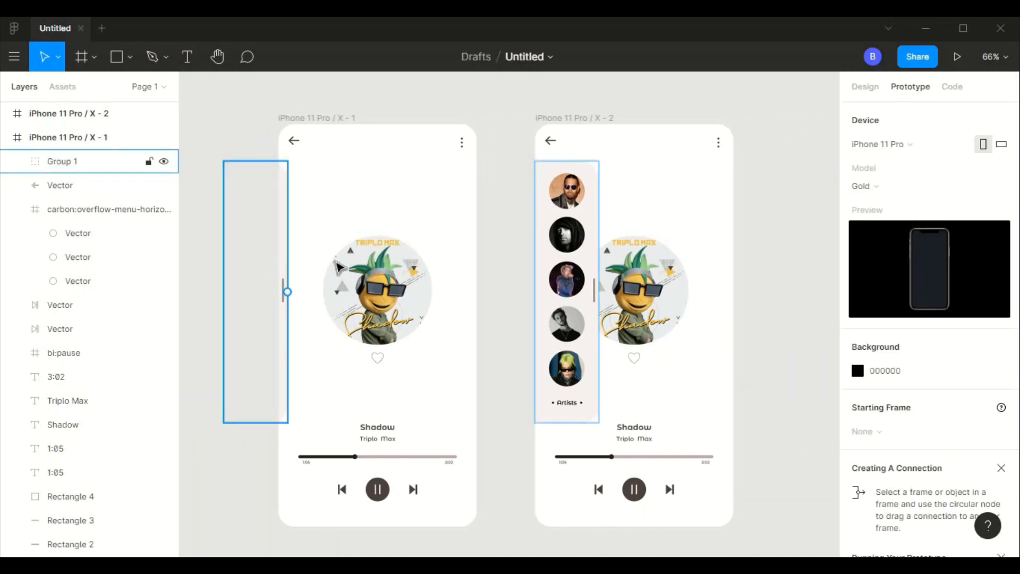
{"action": "scroll", "coordinate": [339, 277], "scroll_direction": "up", "scroll_amount": 3}
{"action": "left_click", "coordinate": [246, 302]}
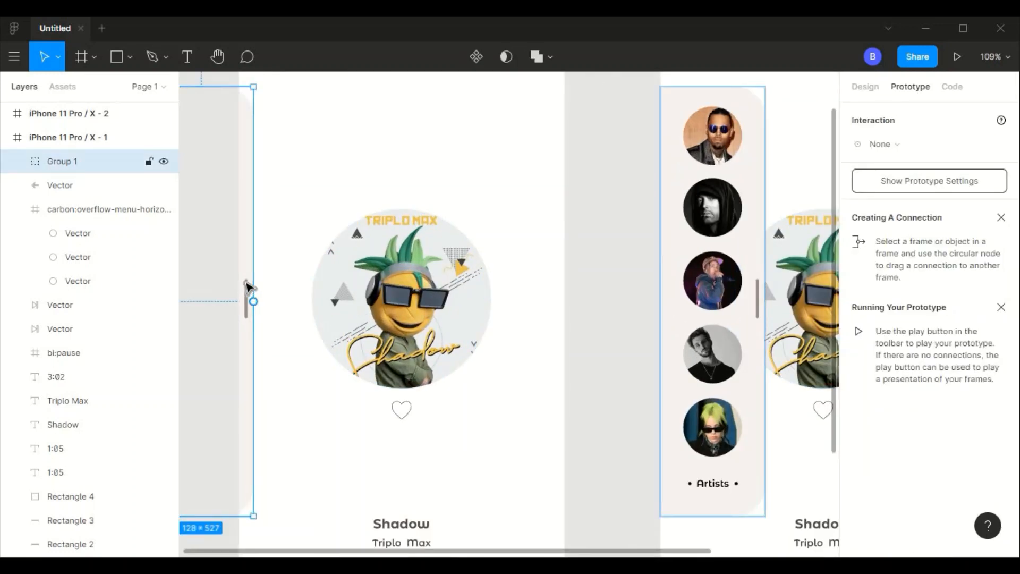
{"action": "left_click_drag", "start_coordinate": [255, 304], "coordinate": [676, 225]}
{"action": "scroll", "coordinate": [499, 223], "scroll_direction": "down", "scroll_amount": 5}
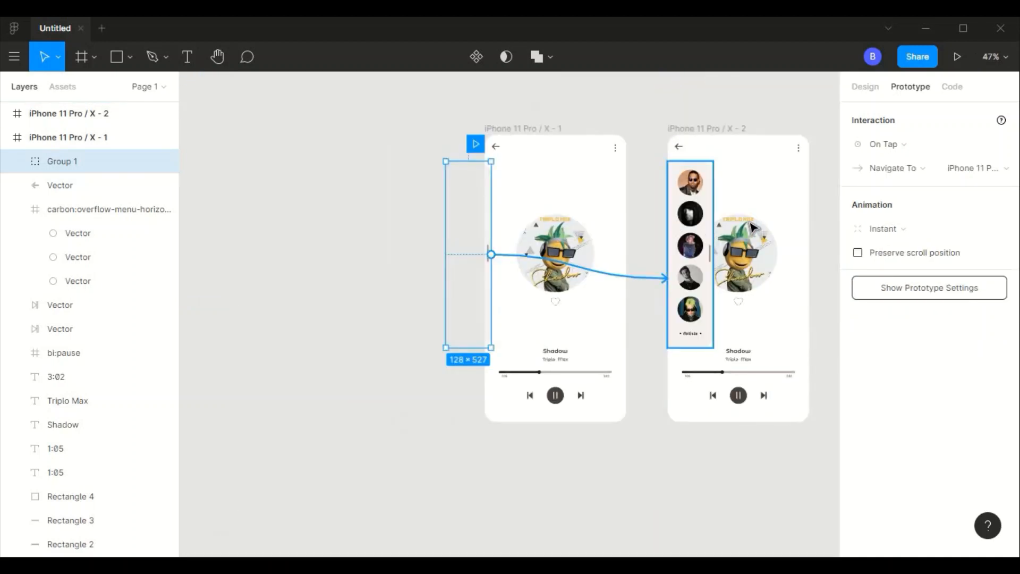
- Set the connection's animation to Smart Animate with Ease In And Out easing
{"action": "left_click", "coordinate": [913, 229]}
{"action": "left_click", "coordinate": [915, 264]}
{"action": "left_click", "coordinate": [924, 253]}
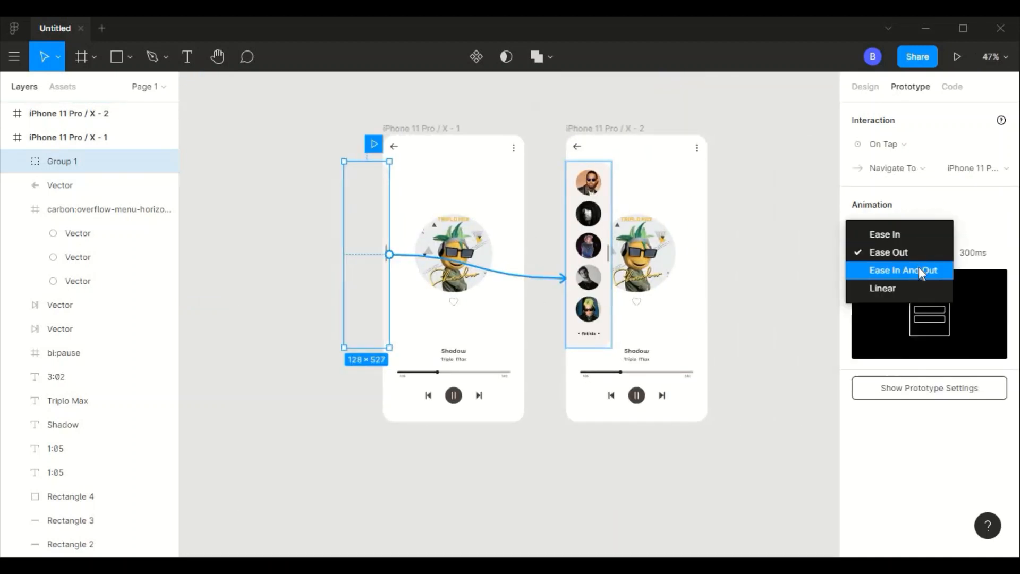
{"action": "left_click", "coordinate": [919, 269]}
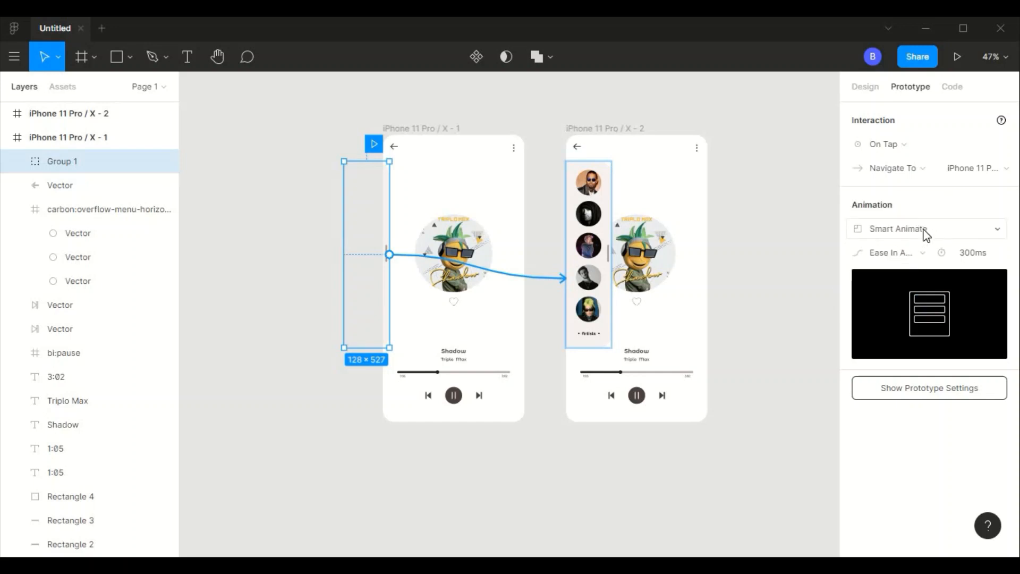
- Run the prototype, pull out the artists panel by its handle, and return to the design file
{"action": "left_click", "coordinate": [957, 57]}
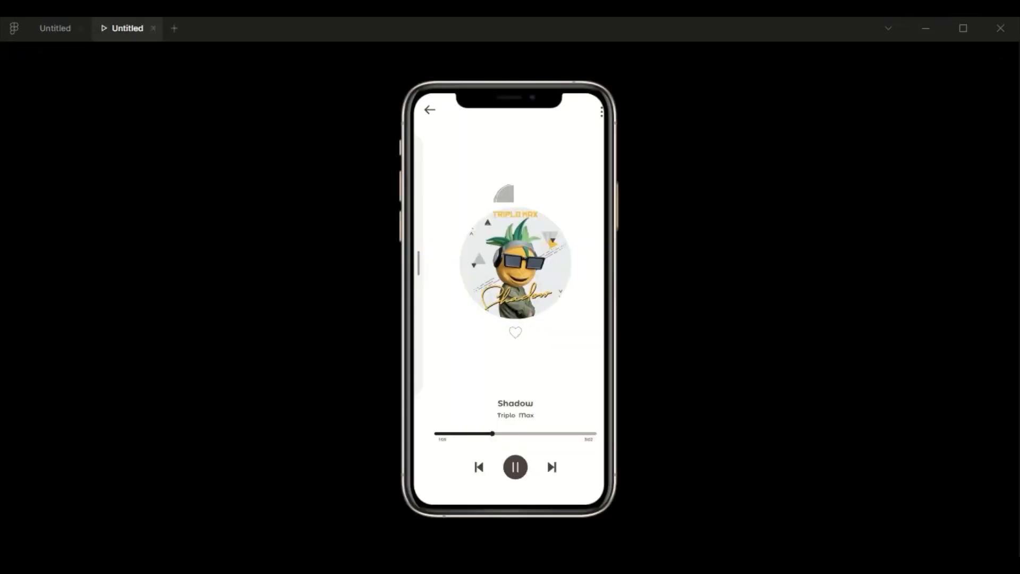
{"action": "left_click_drag", "start_coordinate": [410, 254], "coordinate": [470, 256]}
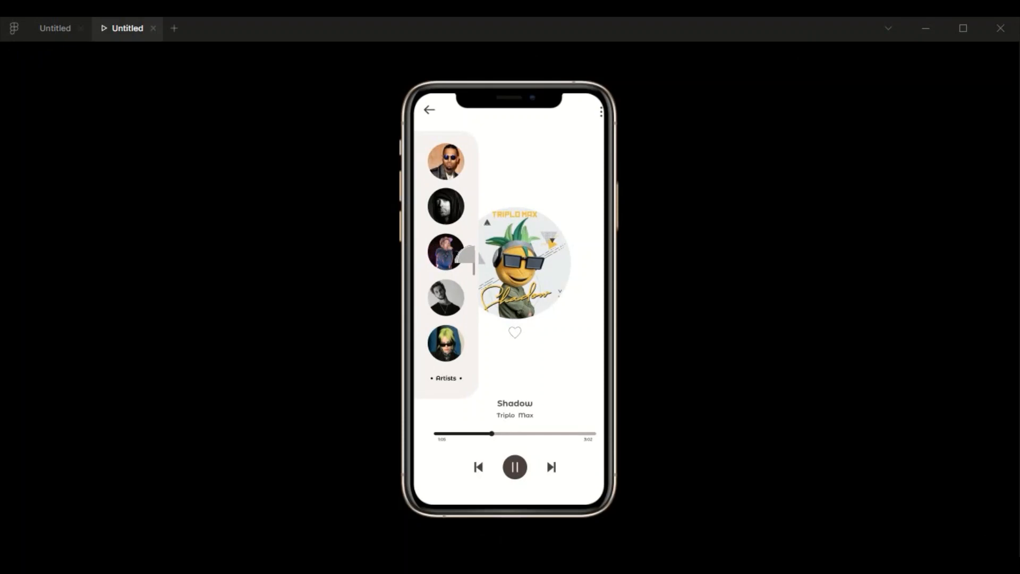
{"action": "left_click", "coordinate": [60, 28]}
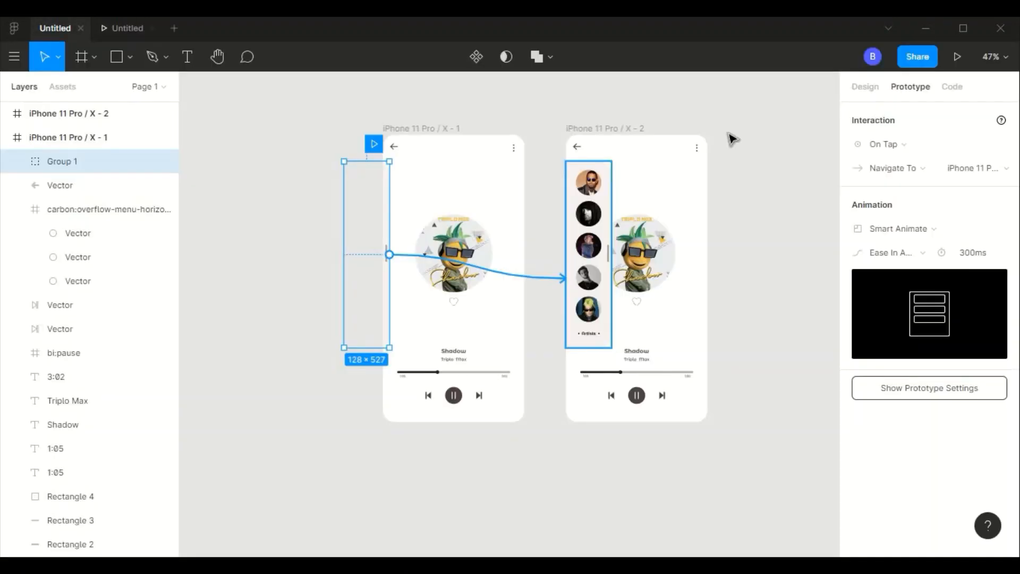
- Link the second frame's artists panel back to the first frame and test the interaction in the prototype preview
{"action": "left_click", "coordinate": [609, 275]}
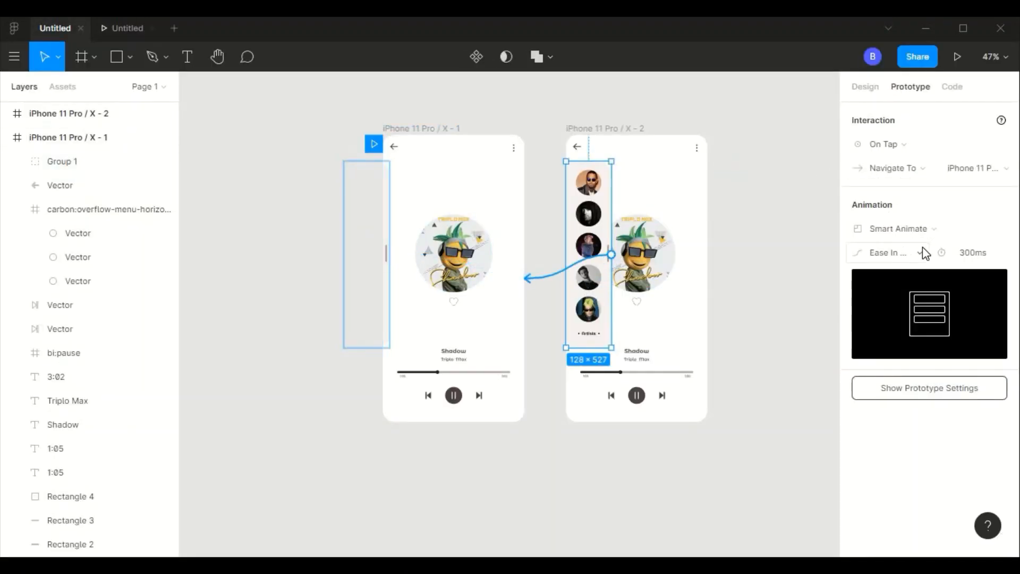
{"action": "left_click", "coordinate": [959, 57]}
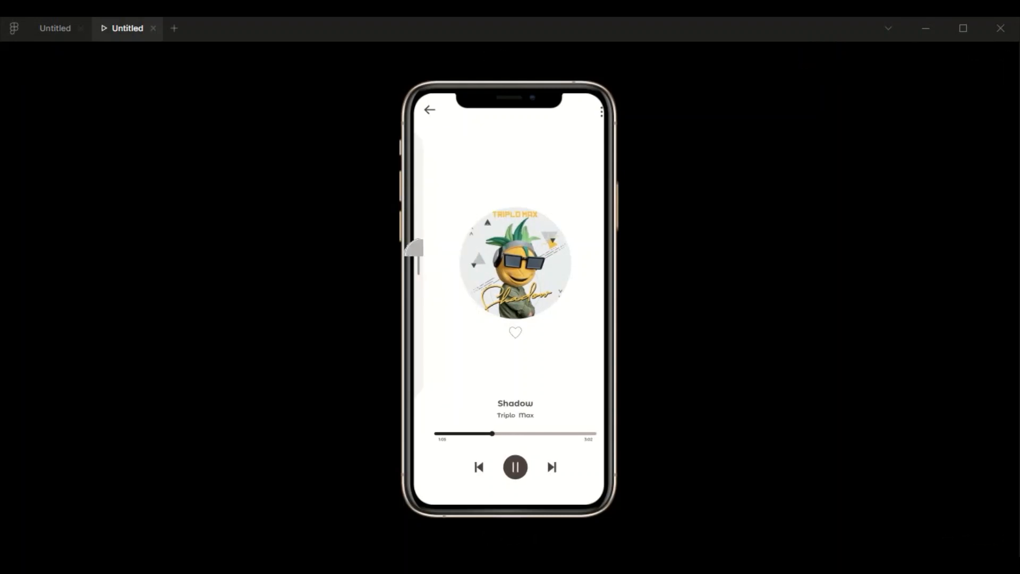
{"action": "left_click_drag", "start_coordinate": [422, 255], "coordinate": [475, 261]}
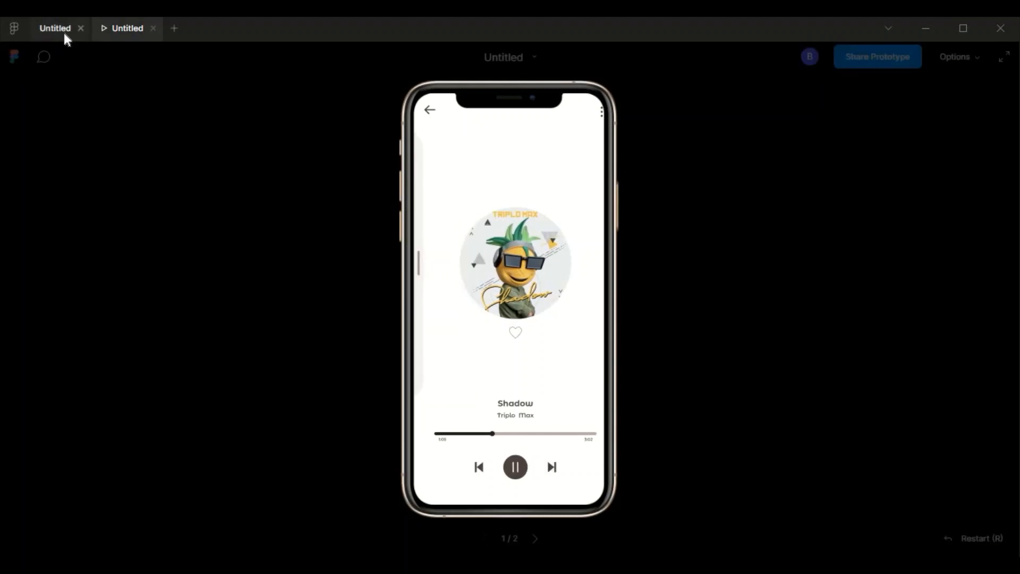
{"action": "left_click", "coordinate": [64, 34]}
- Duplicate the iPhone 11 Pro / X - 1 frame and place the copy to the right of the second frame
{"action": "scroll", "coordinate": [664, 336], "scroll_direction": "up", "scroll_amount": 5}
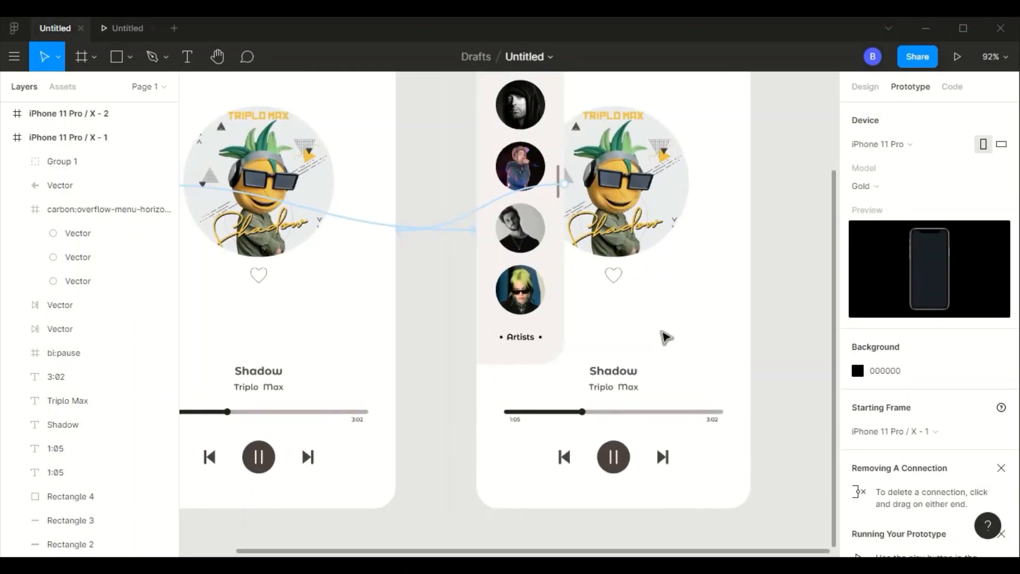
{"action": "scroll", "coordinate": [645, 345], "scroll_direction": "down", "scroll_amount": 5}
{"action": "left_click", "coordinate": [437, 127]}
{"action": "scroll", "coordinate": [433, 164], "scroll_direction": "down", "scroll_amount": 2}
{"action": "left_click", "coordinate": [433, 164]}
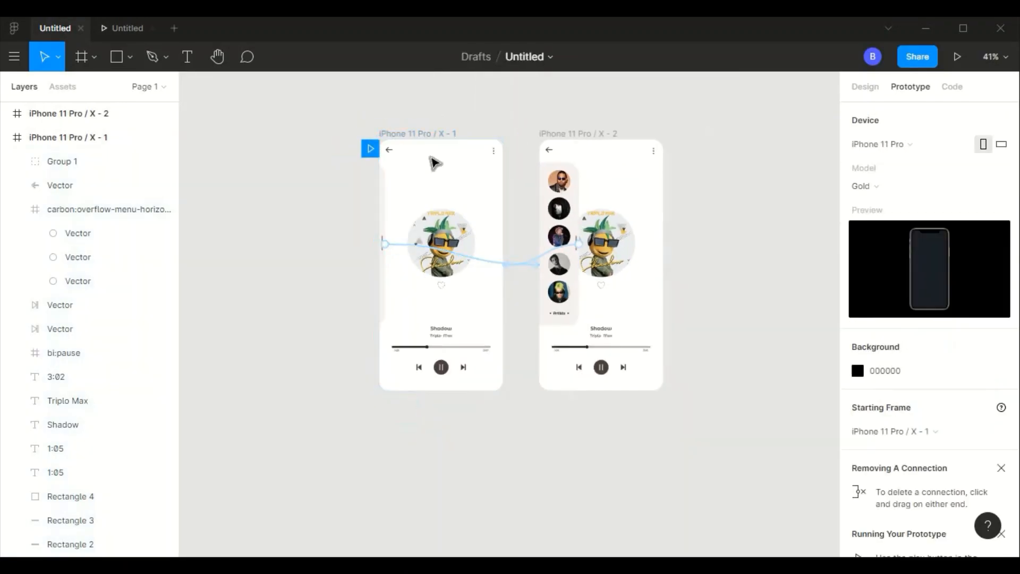
{"action": "left_click", "coordinate": [437, 137]}
{"action": "key", "text": "ctrl+d"}
{"action": "left_click_drag", "start_coordinate": [698, 331], "coordinate": [749, 175]}
{"action": "left_click", "coordinate": [695, 421]}
{"action": "left_click", "coordinate": [686, 266]}
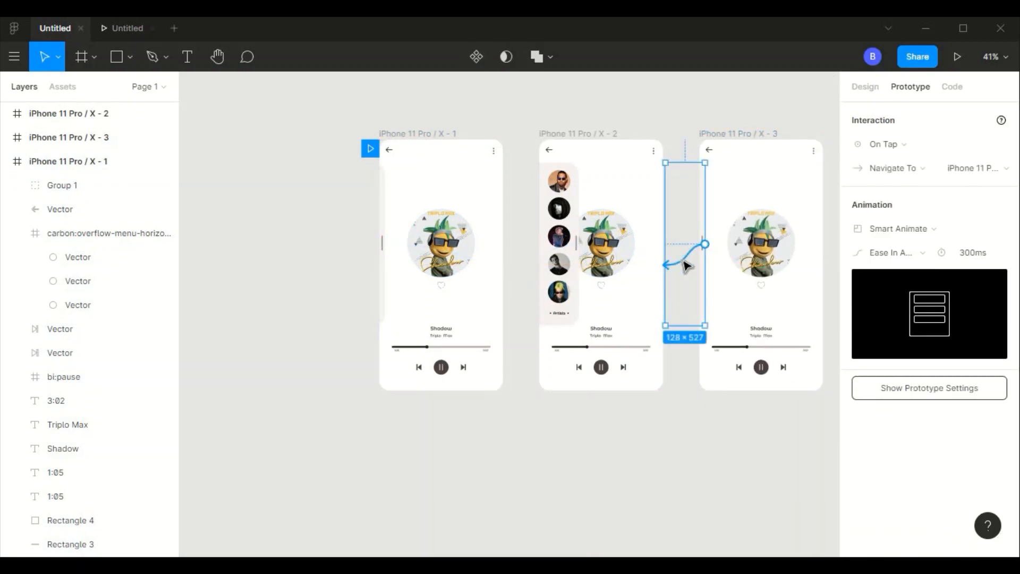
{"action": "left_click", "coordinate": [681, 502]}
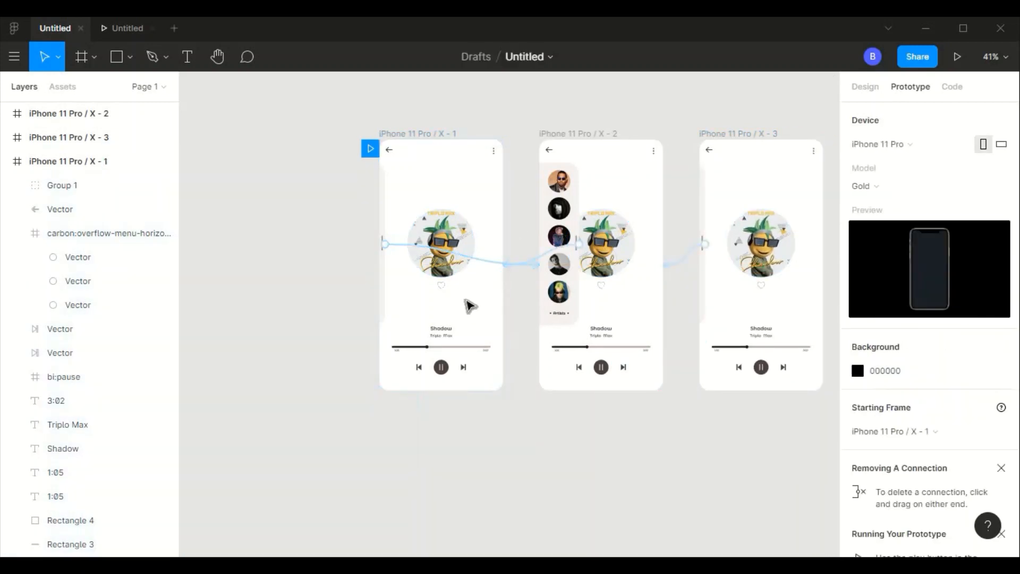
- Try to link the first frame's heart icon to the iPhone 11 Pro / X - 2 frame
{"action": "scroll", "coordinate": [466, 299], "scroll_direction": "up", "scroll_amount": 4, "text": "ctrl"}
{"action": "left_click", "coordinate": [241, 281]}
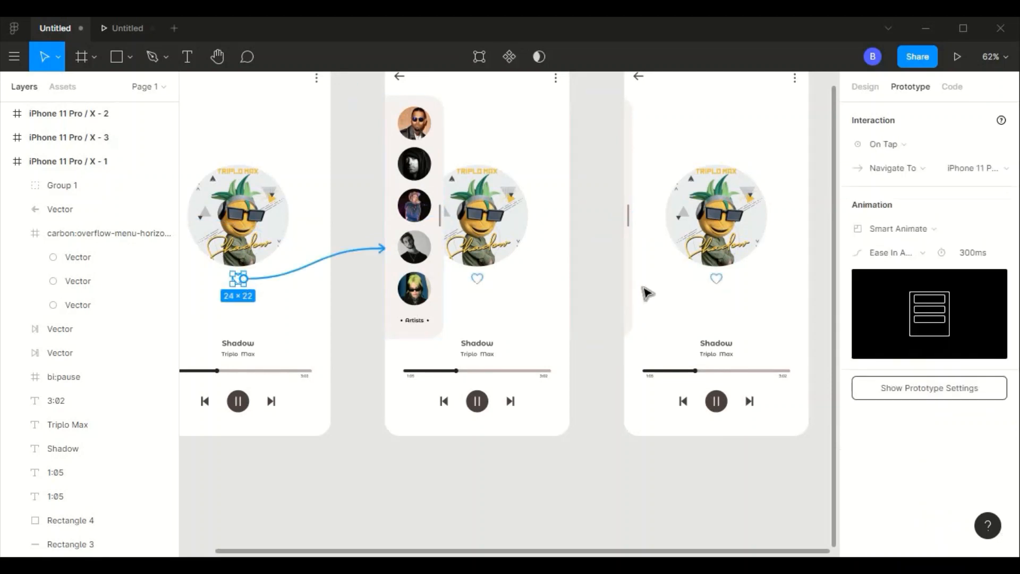
{"action": "scroll", "coordinate": [605, 398], "scroll_direction": "down", "scroll_amount": 3}
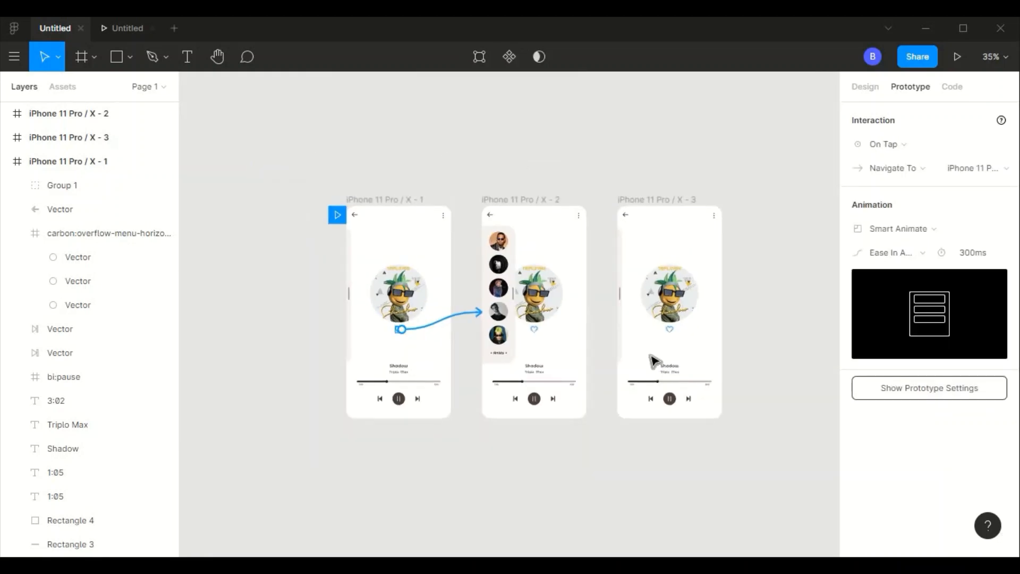
- Move the iPhone 11 Pro / X - 3 frame directly below the first frame, aligned with its edges
{"action": "left_click", "coordinate": [655, 362]}
{"action": "scroll", "coordinate": [687, 325], "scroll_direction": "down", "scroll_amount": 3}
{"action": "left_click_drag", "start_coordinate": [659, 242], "coordinate": [509, 423]}
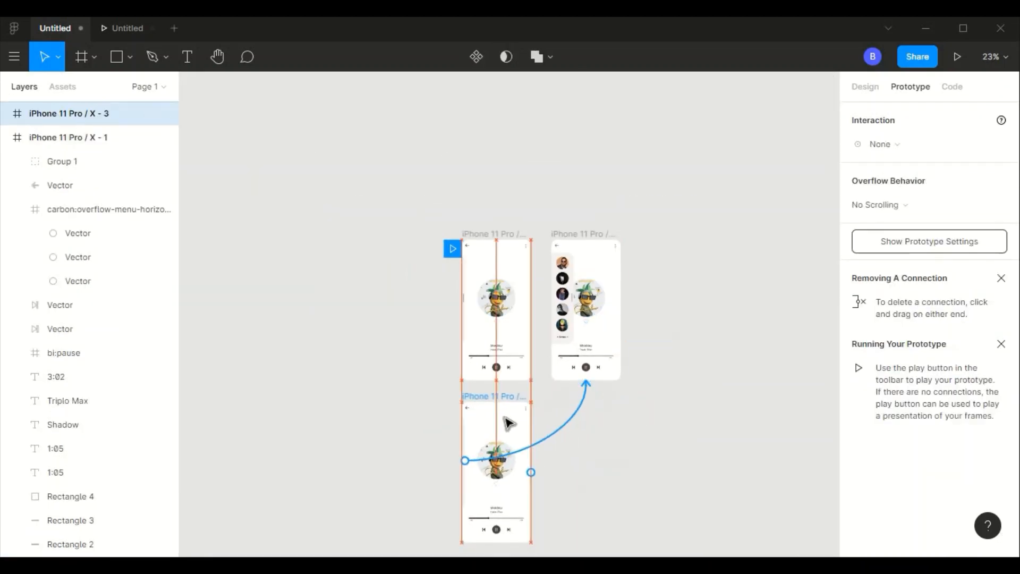
{"action": "left_click", "coordinate": [660, 337]}
- Connect the first frame's heart icon to the iPhone 11 Pro / X - 3 frame with an On Tap, Instant interaction
{"action": "scroll", "coordinate": [656, 337], "scroll_direction": "up", "scroll_amount": 5}
{"action": "scroll", "coordinate": [529, 288], "scroll_direction": "up", "scroll_amount": 3}
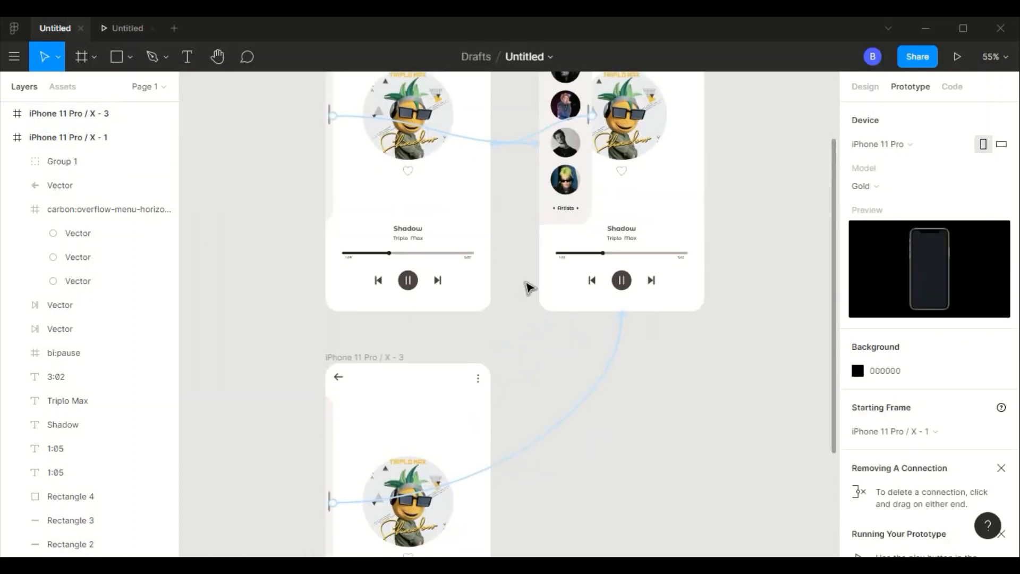
{"action": "left_click", "coordinate": [409, 176]}
{"action": "left_click_drag", "start_coordinate": [413, 176], "coordinate": [408, 371]}
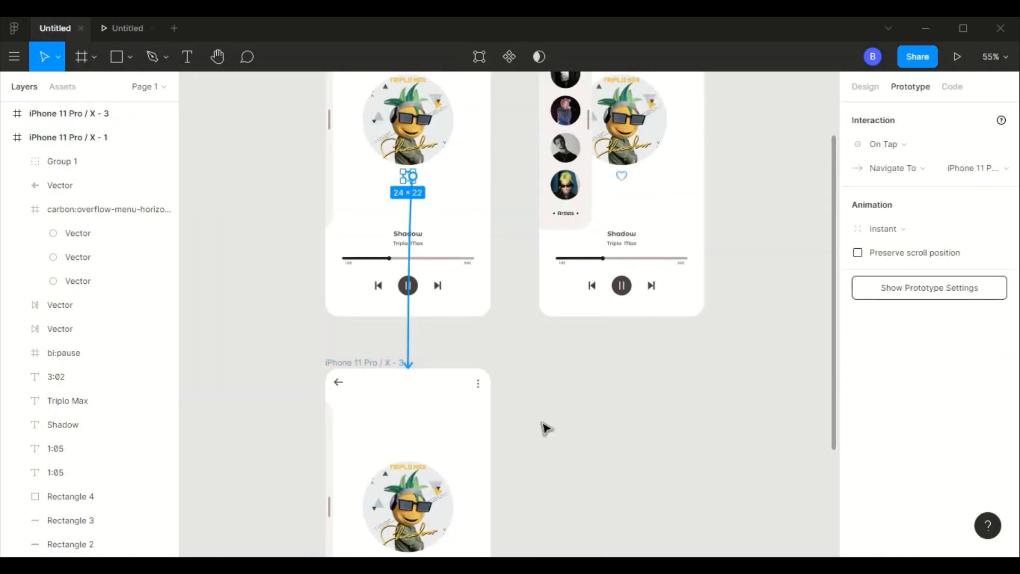
- Fill the heart icon on the iPhone 11 Pro / X - 3 frame with orange-red DB5B32
{"action": "scroll", "coordinate": [546, 428], "scroll_direction": "down", "scroll_amount": 4}
{"action": "scroll", "coordinate": [542, 426], "scroll_direction": "up", "scroll_amount": 2}
{"action": "scroll", "coordinate": [429, 346], "scroll_direction": "left", "scroll_amount": 2}
{"action": "left_click", "coordinate": [428, 321]}
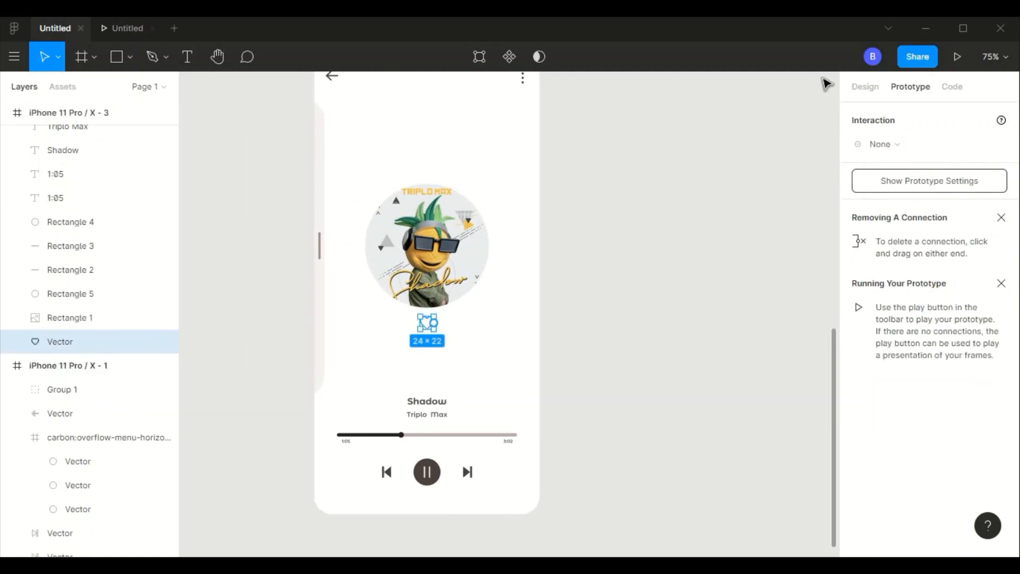
{"action": "left_click", "coordinate": [865, 86]}
{"action": "left_click", "coordinate": [857, 440]}
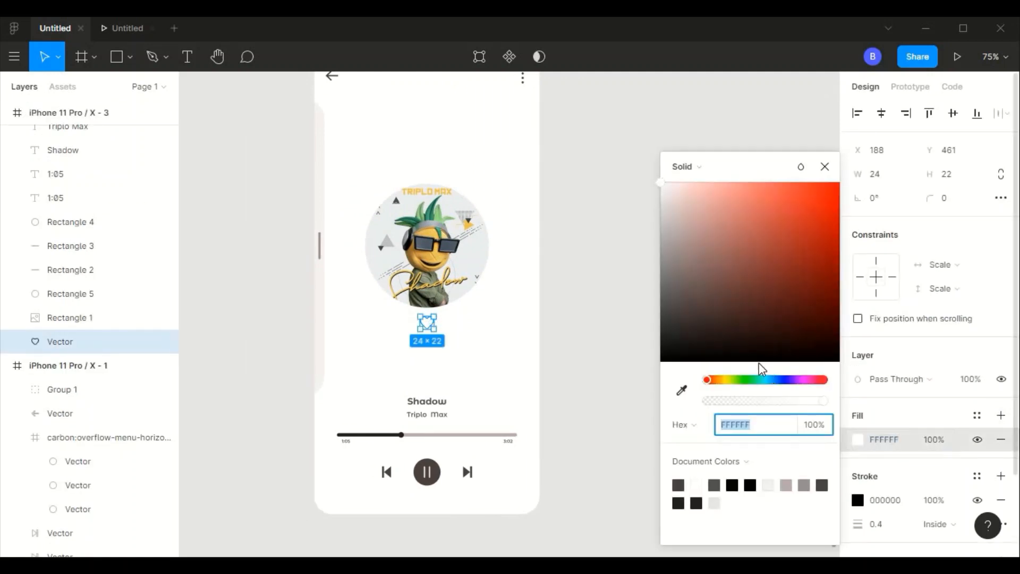
{"action": "left_click", "coordinate": [824, 381]}
{"action": "left_click", "coordinate": [799, 210]}
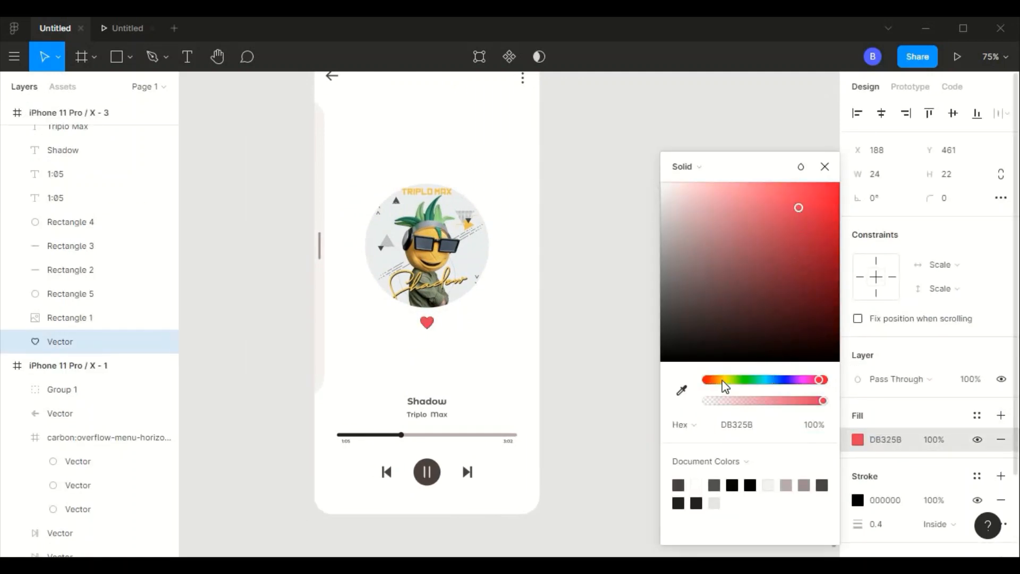
{"action": "left_click_drag", "start_coordinate": [726, 380], "coordinate": [710, 379]}
- Remove the black stroke from the third frame's heart icon
{"action": "scroll", "coordinate": [597, 296], "scroll_direction": "up", "scroll_amount": 5}
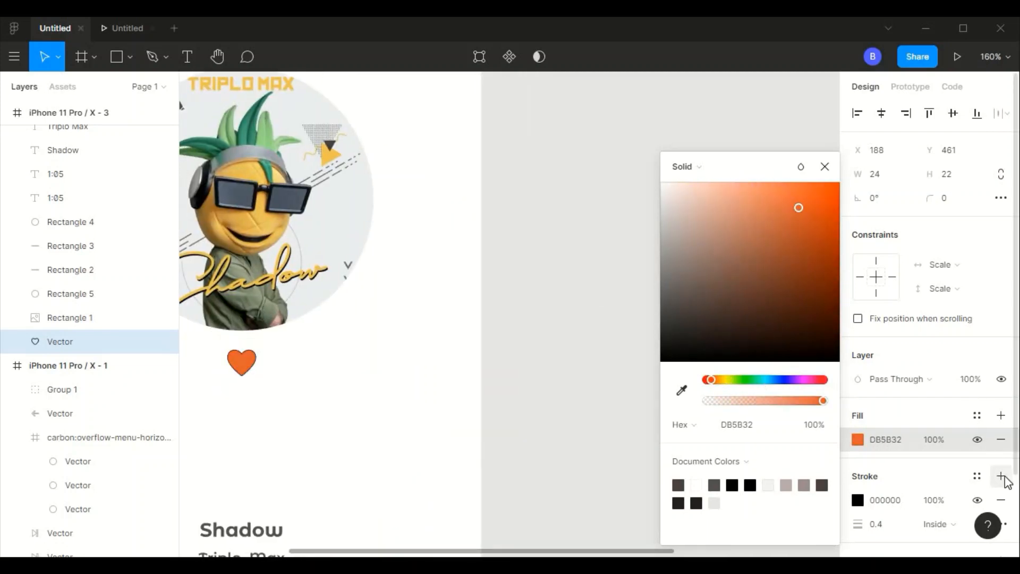
{"action": "left_click", "coordinate": [1001, 500]}
{"action": "left_click", "coordinate": [504, 304]}
- Preview the prototype, testing the sliding artists panel and the heart icon's change to the filled state
{"action": "scroll", "coordinate": [530, 287], "scroll_direction": "down", "scroll_amount": 5}
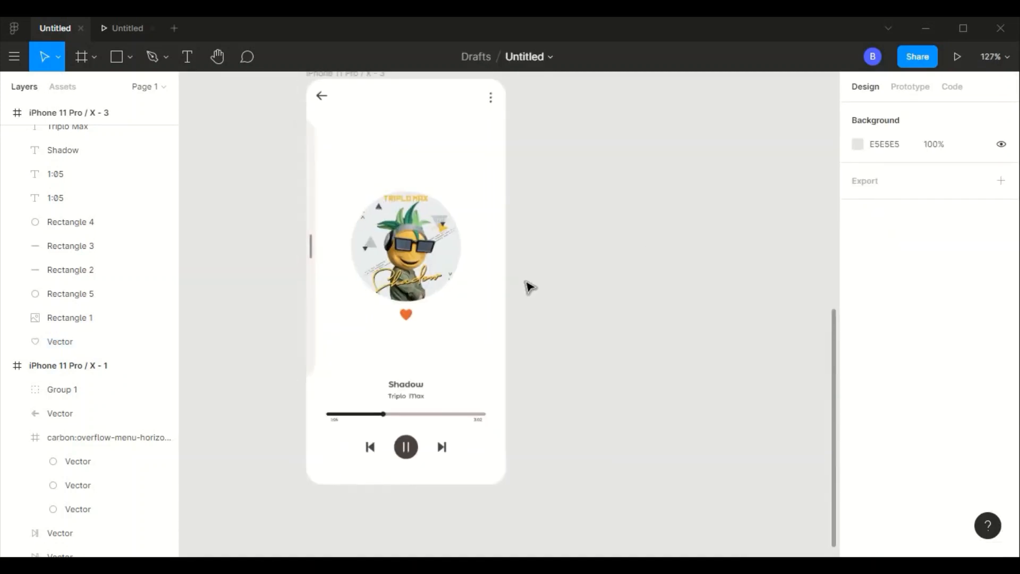
{"action": "scroll", "coordinate": [530, 287], "scroll_direction": "down", "scroll_amount": 2}
{"action": "left_click", "coordinate": [142, 30]}
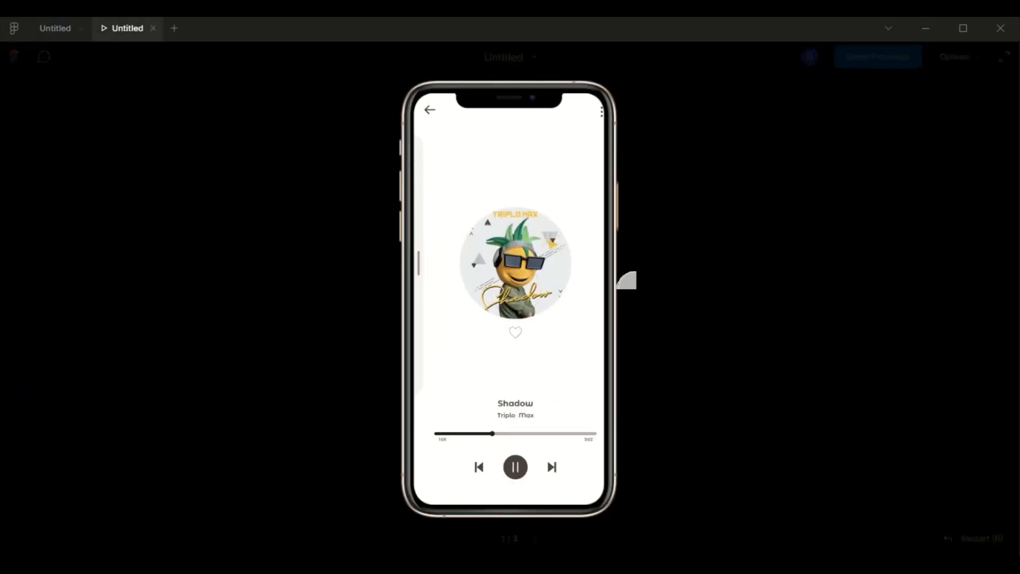
{"action": "left_click_drag", "start_coordinate": [412, 264], "coordinate": [465, 263]}
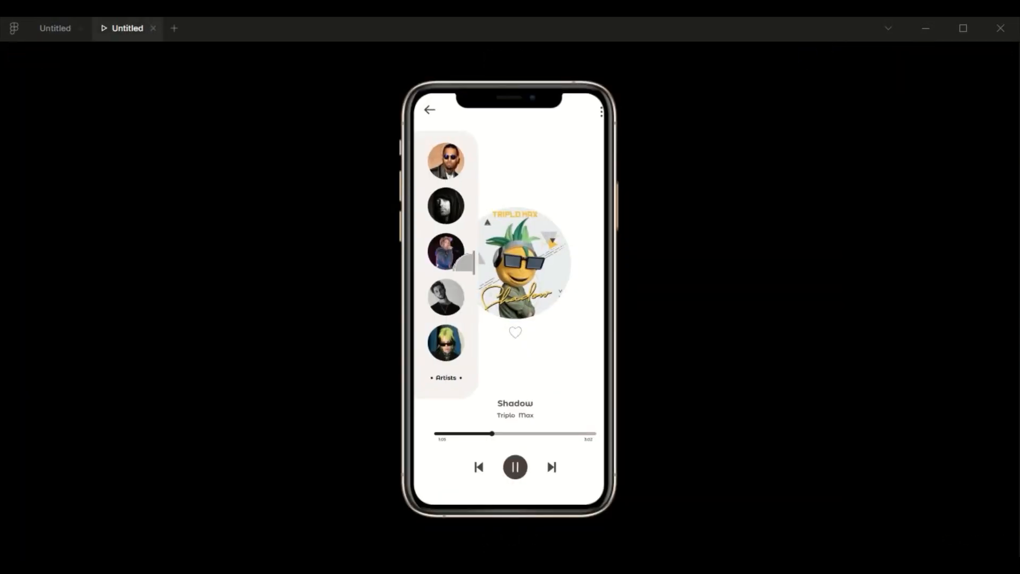
{"action": "left_click", "coordinate": [473, 270]}
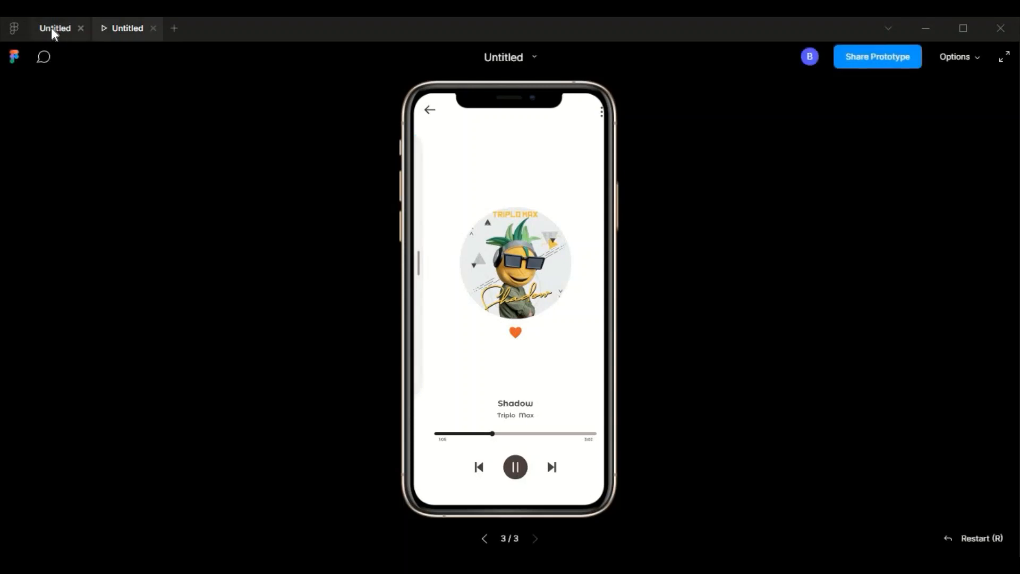
- Connect the third frame's heart icon back to the first frame with an On Tap, Navigate To, Smart Animate interaction of 300 ms
{"action": "left_click", "coordinate": [54, 30]}
{"action": "scroll", "coordinate": [484, 383], "scroll_direction": "up", "scroll_amount": 2}
{"action": "scroll", "coordinate": [484, 384], "scroll_direction": "up", "scroll_amount": 4}
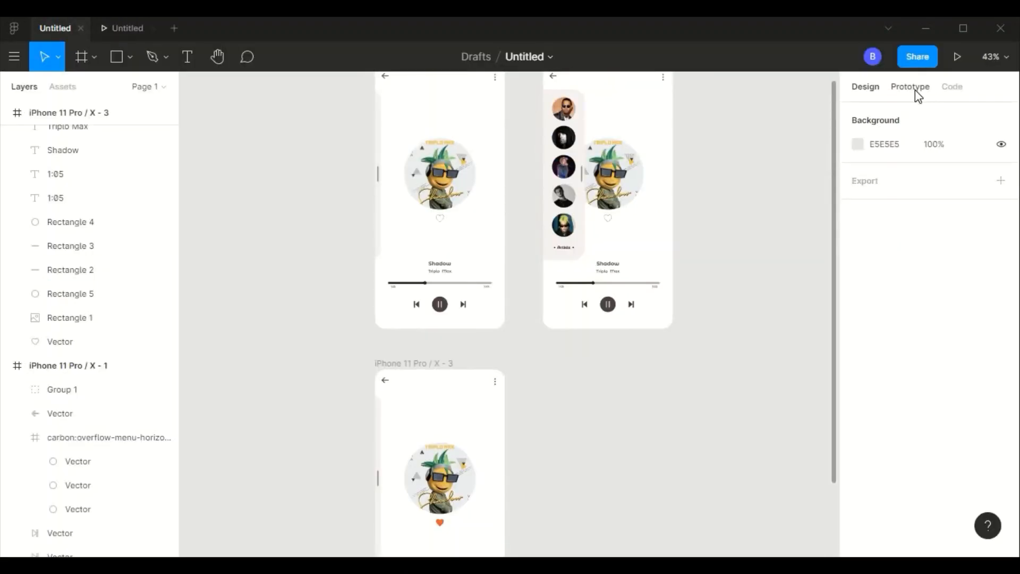
{"action": "left_click", "coordinate": [910, 86]}
{"action": "left_click", "coordinate": [444, 525]}
{"action": "left_click_drag", "start_coordinate": [445, 522], "coordinate": [484, 265]}
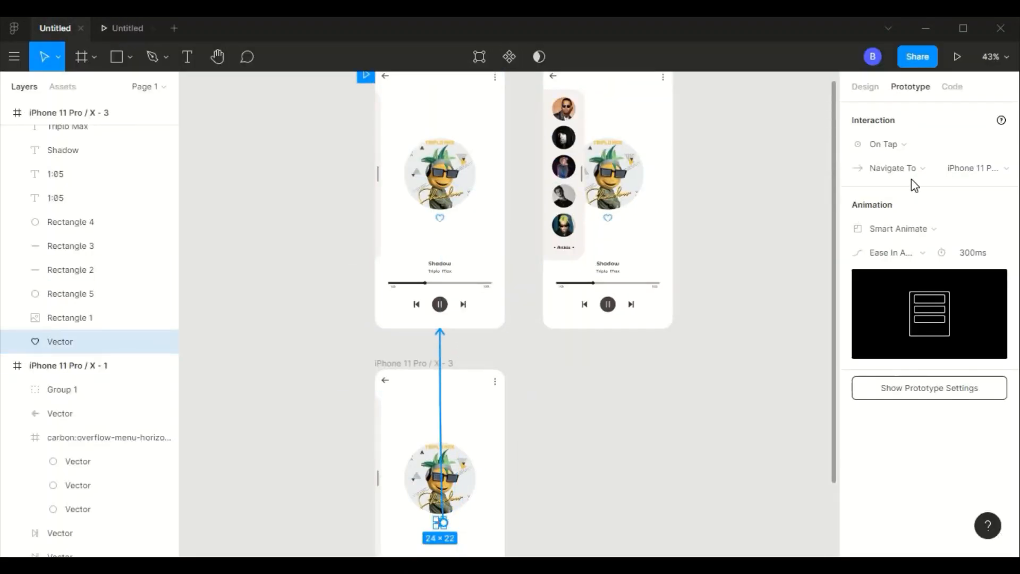
- Test the heart icon's toggle back to its outline state and the sliding artists panel in the prototype preview
{"action": "left_click", "coordinate": [142, 36]}
{"action": "left_click", "coordinate": [516, 332]}
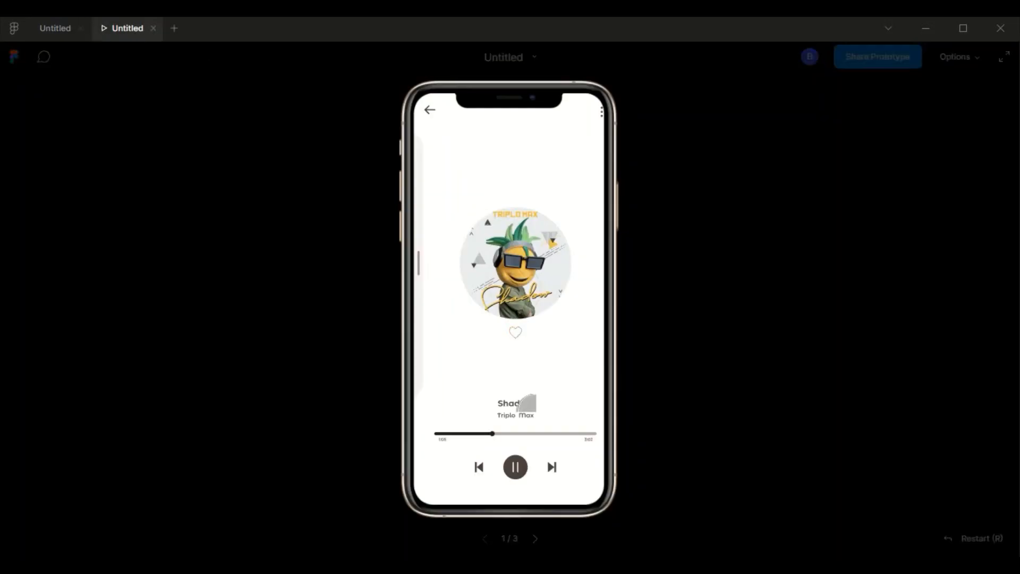
{"action": "left_click_drag", "start_coordinate": [419, 258], "coordinate": [471, 264]}
{"action": "left_click", "coordinate": [470, 264]}
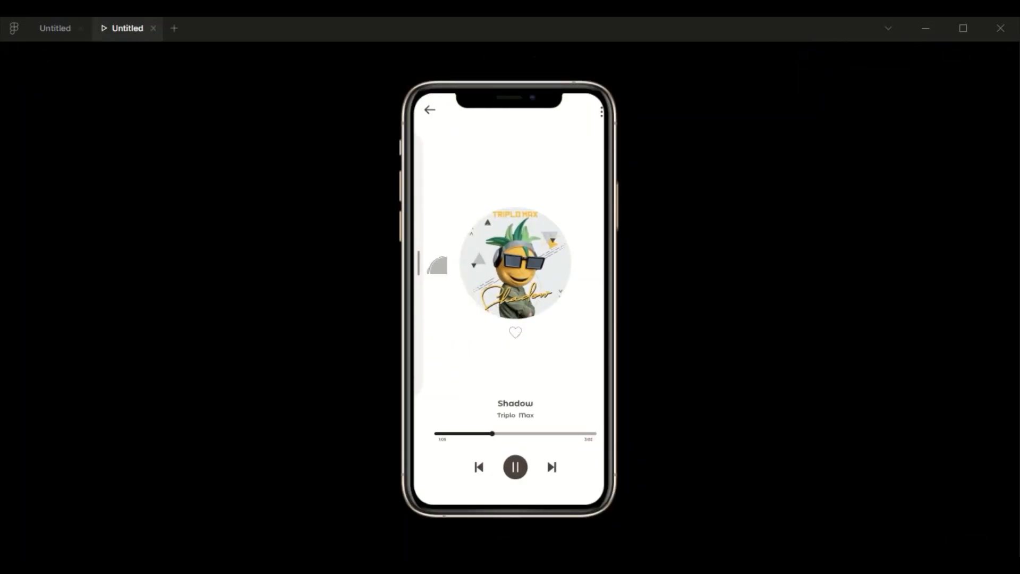
- Set the prototype's device to Presentation instead of a phone model
{"action": "left_click", "coordinate": [67, 34]}
{"action": "scroll", "coordinate": [603, 381], "scroll_direction": "down", "scroll_amount": 3}
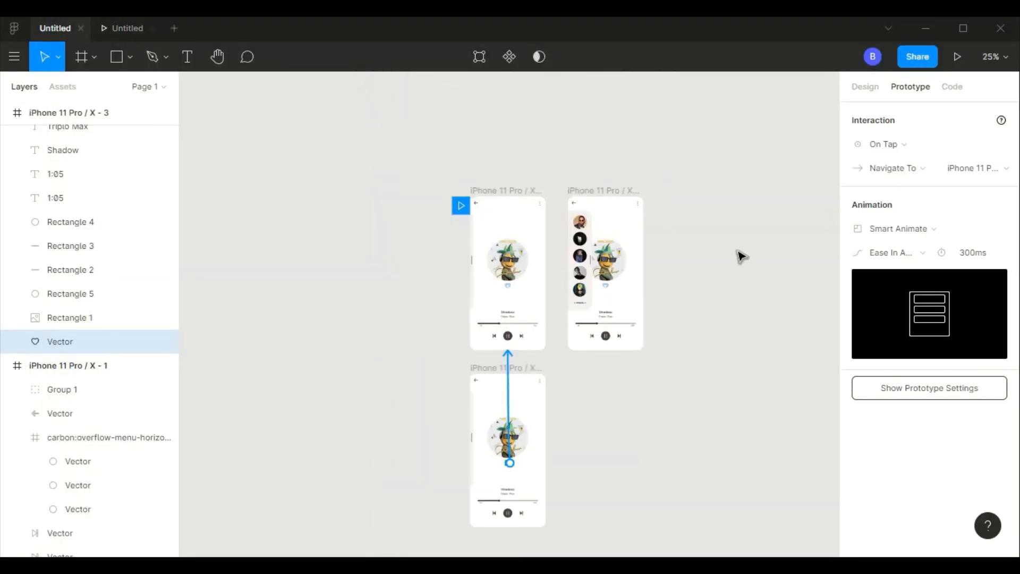
{"action": "left_click", "coordinate": [737, 250]}
{"action": "left_click", "coordinate": [911, 144]}
{"action": "left_click", "coordinate": [726, 171]}
{"action": "left_click", "coordinate": [127, 29]}
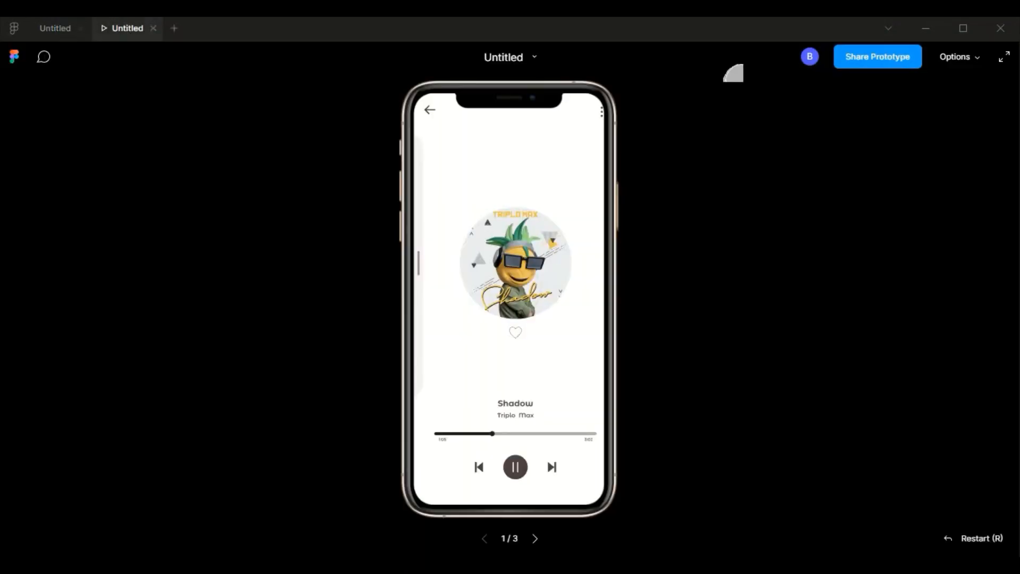
{"action": "left_click", "coordinate": [965, 60]}
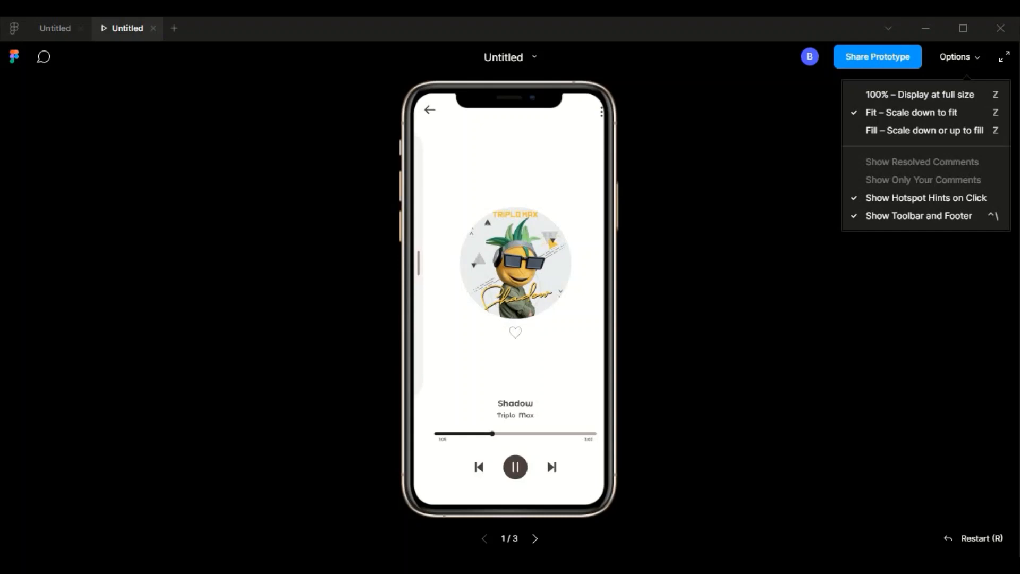
{"action": "left_click", "coordinate": [53, 28]}
{"action": "left_click", "coordinate": [922, 146]}
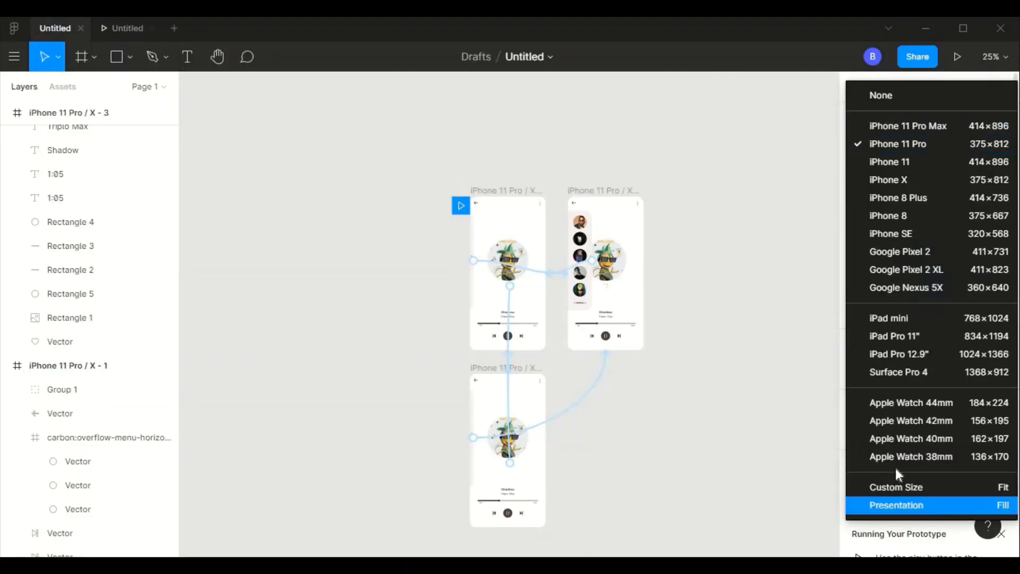
{"action": "left_click", "coordinate": [919, 505]}
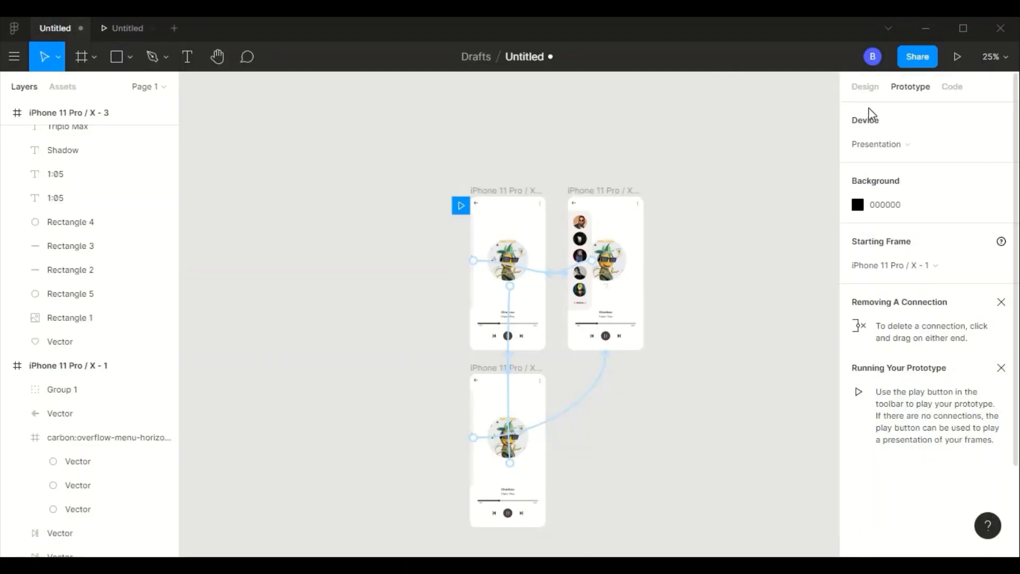
- Set the prototype's starting frame to iPhone 11 Pro / X - 2
{"action": "left_click", "coordinate": [929, 274]}
{"action": "left_click", "coordinate": [929, 284]}
{"action": "left_click", "coordinate": [914, 269]}
{"action": "left_click", "coordinate": [897, 148]}
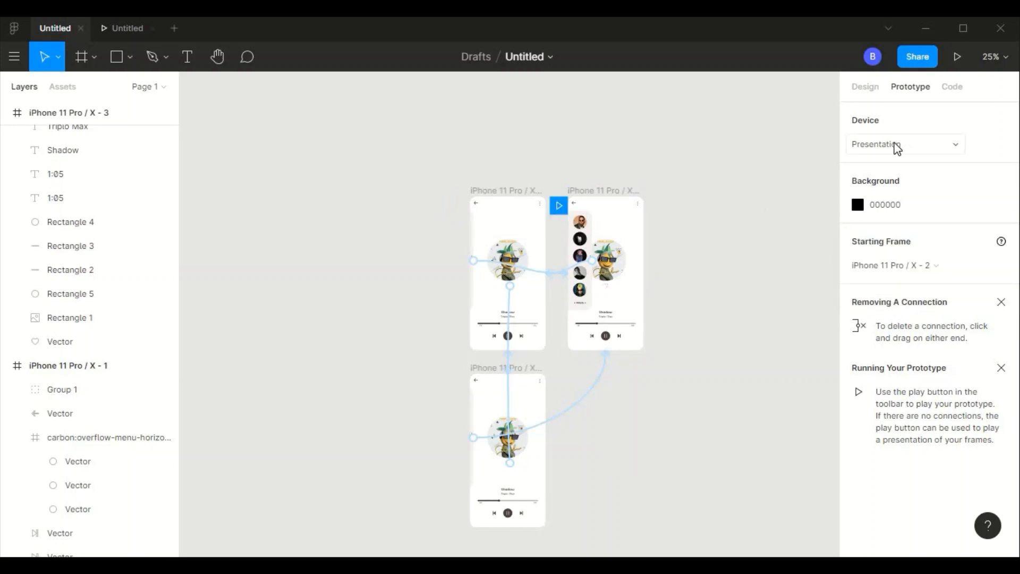
- Preview the prototype without the device frame, sliding the open artists panel shut, and return to the design file
{"action": "left_click", "coordinate": [128, 28]}
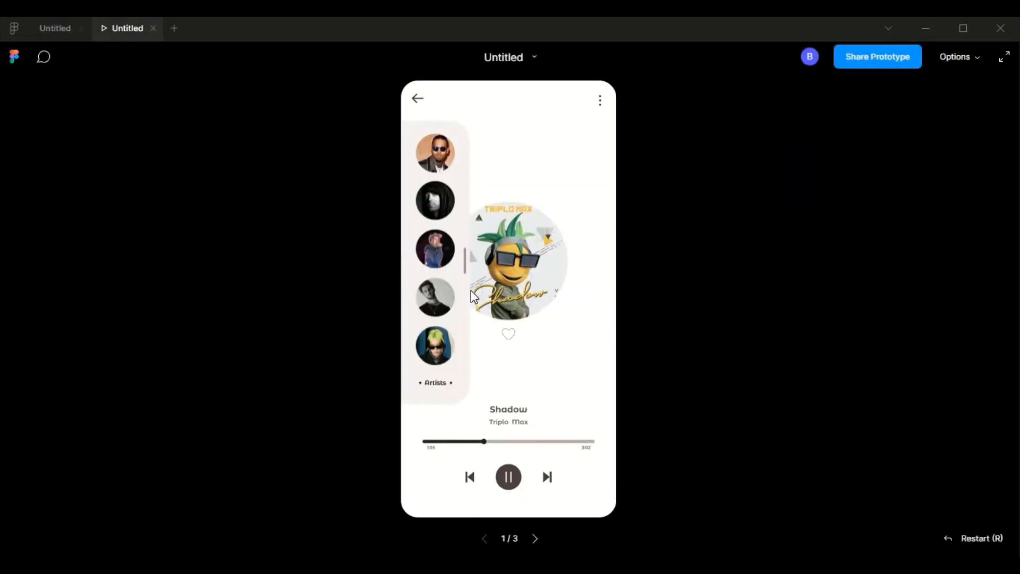
{"action": "left_click_drag", "start_coordinate": [468, 261], "coordinate": [412, 260]}
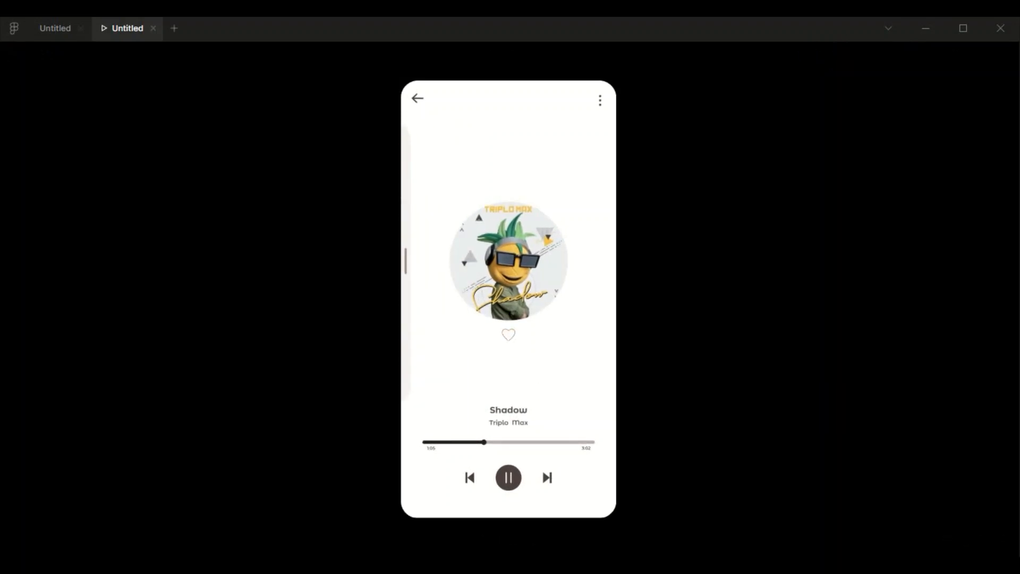
{"action": "left_click", "coordinate": [54, 28]}
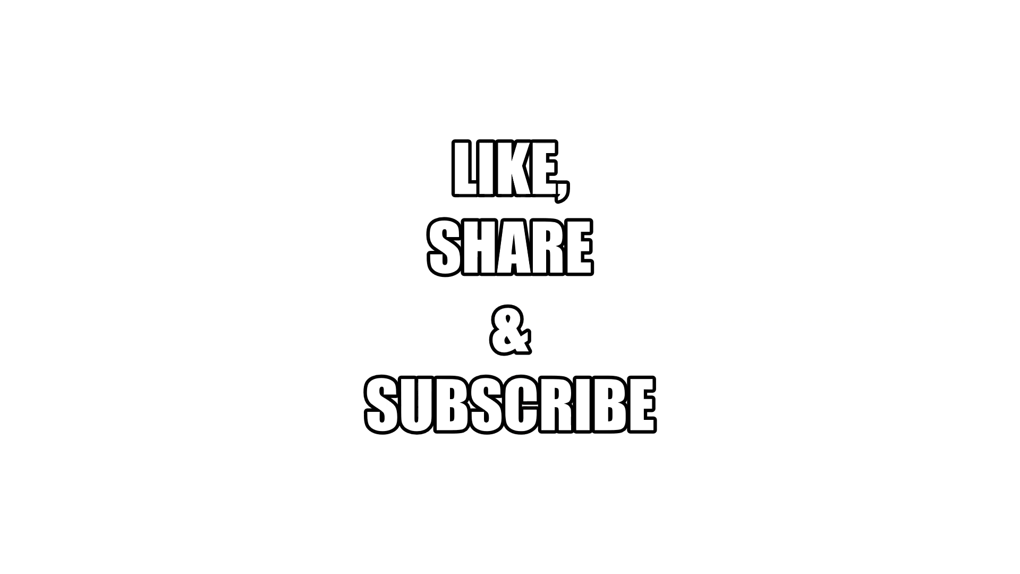